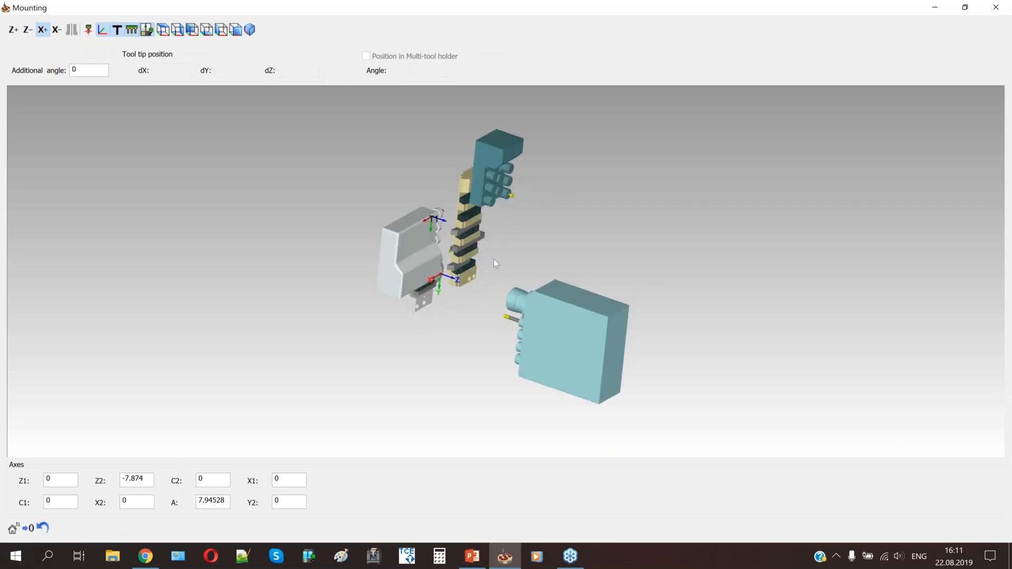
- Examine the tool stations and spindles of the machine from several angles in the mounting view, and close it
scroll(509, 245, "down", 2)
middle_click_drag(568, 264, 495, 248)
scroll(492, 256, "down", 1)
scroll(492, 256, "down", 1)
scroll(495, 249, "up", 3)
middle_click_drag(567, 314, 550, 308)
scroll(523, 279, "up", 2)
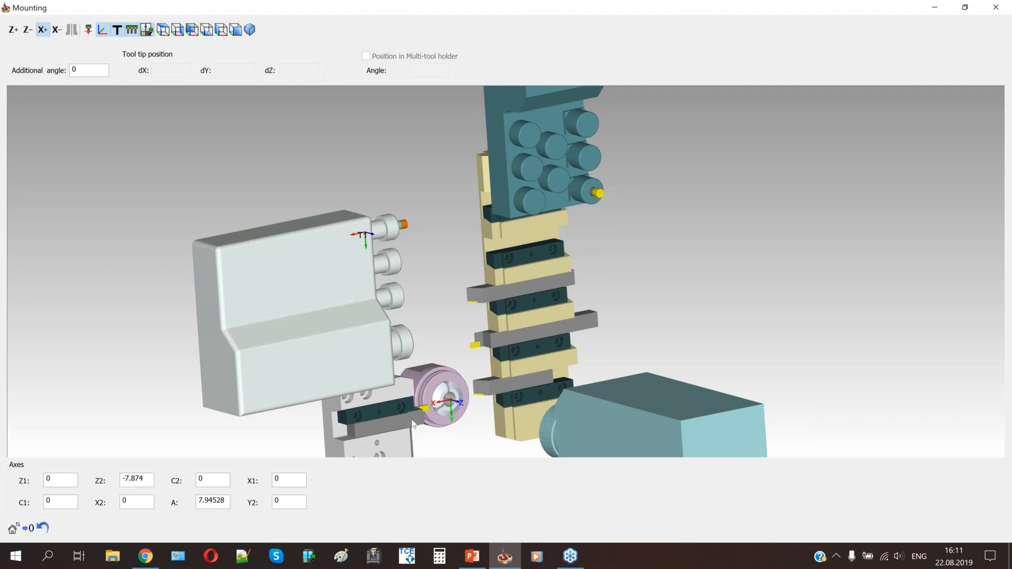
middle_click_drag(416, 341, 582, 214)
scroll(504, 295, "down", 1)
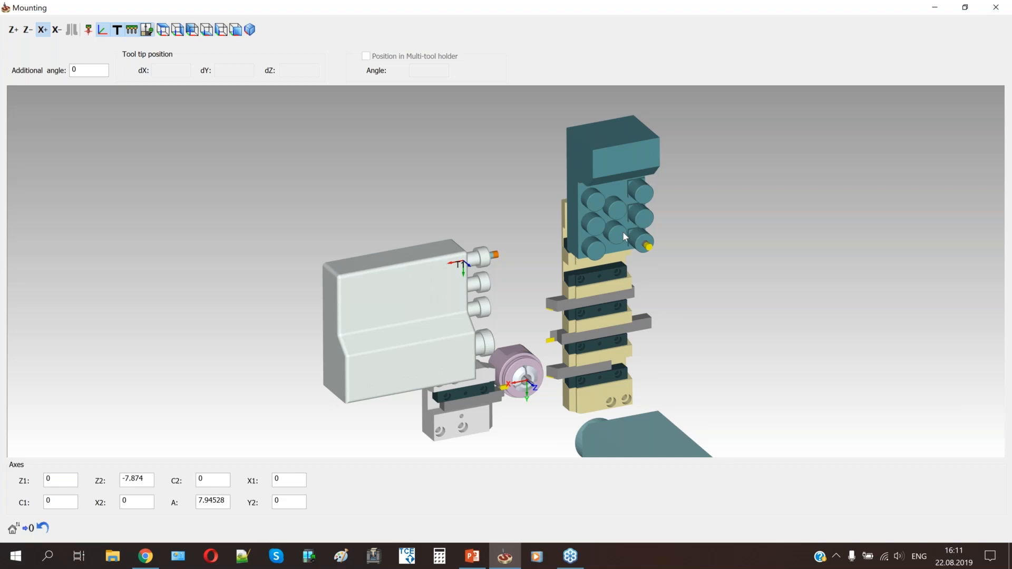
middle_click_drag(572, 251, 551, 324)
scroll(646, 400, "up", 4)
scroll(552, 323, "up", 2)
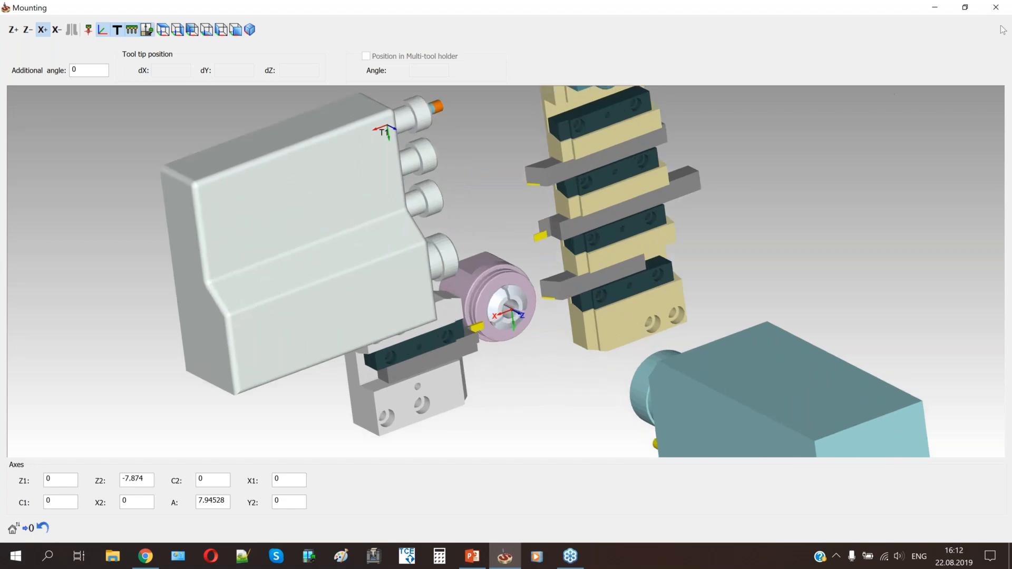
key("Escape")
left_click(529, 32)
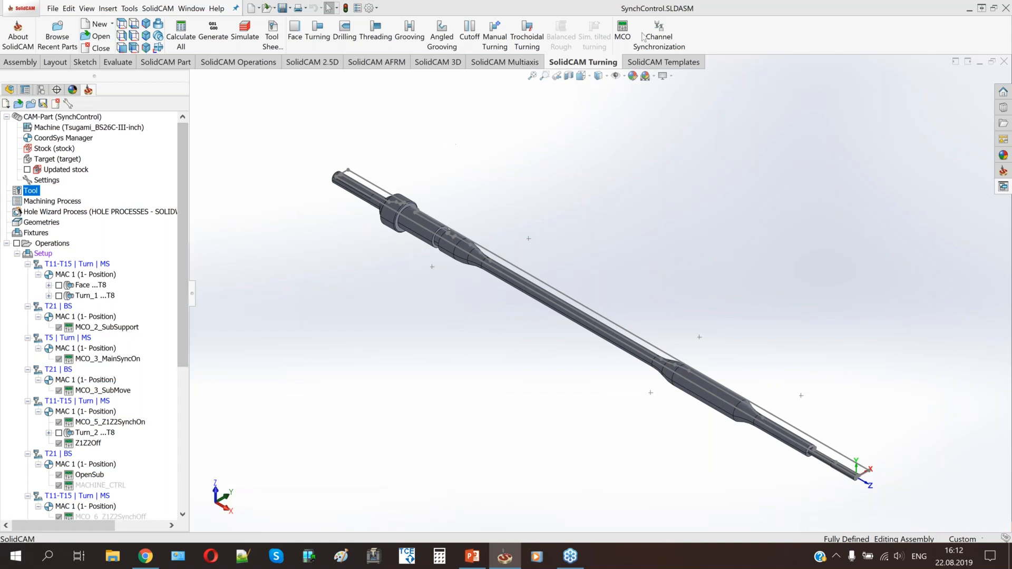
- Review the channel synchronization sequence of Ch1 and Ch2 from Setup through Turn_4, and close it
left_click(659, 36)
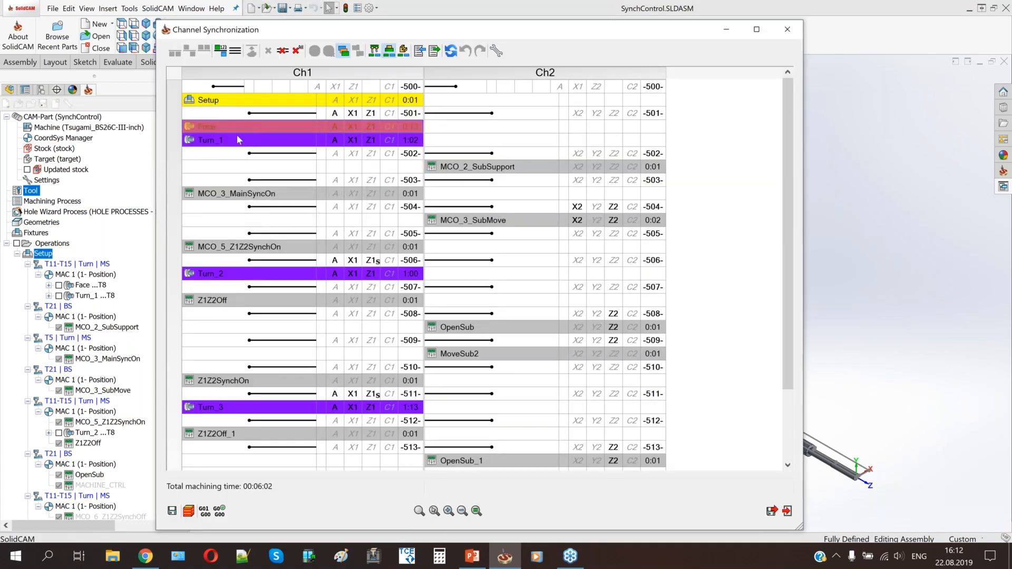
mouse_move(238, 133)
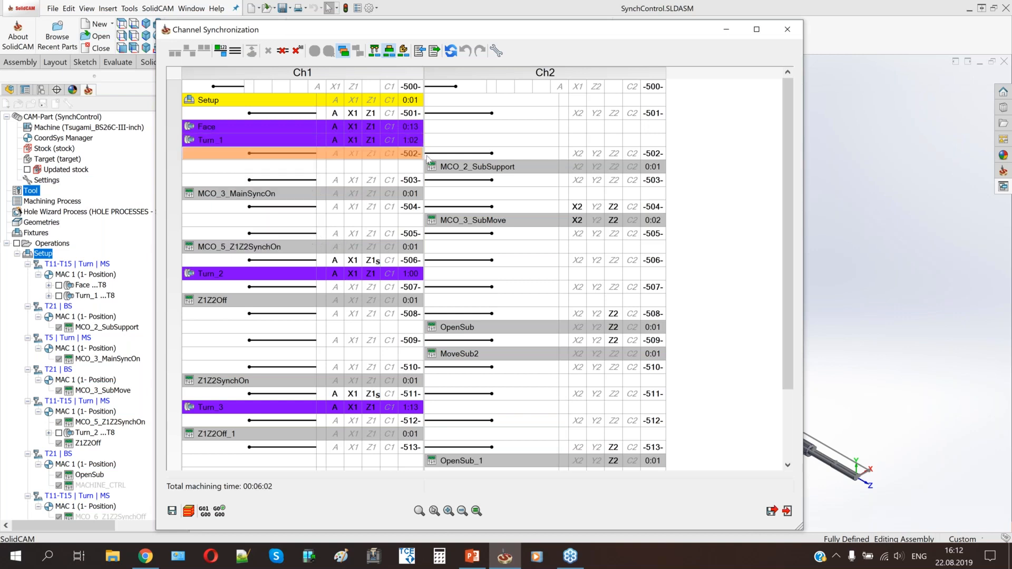
mouse_move(451, 169)
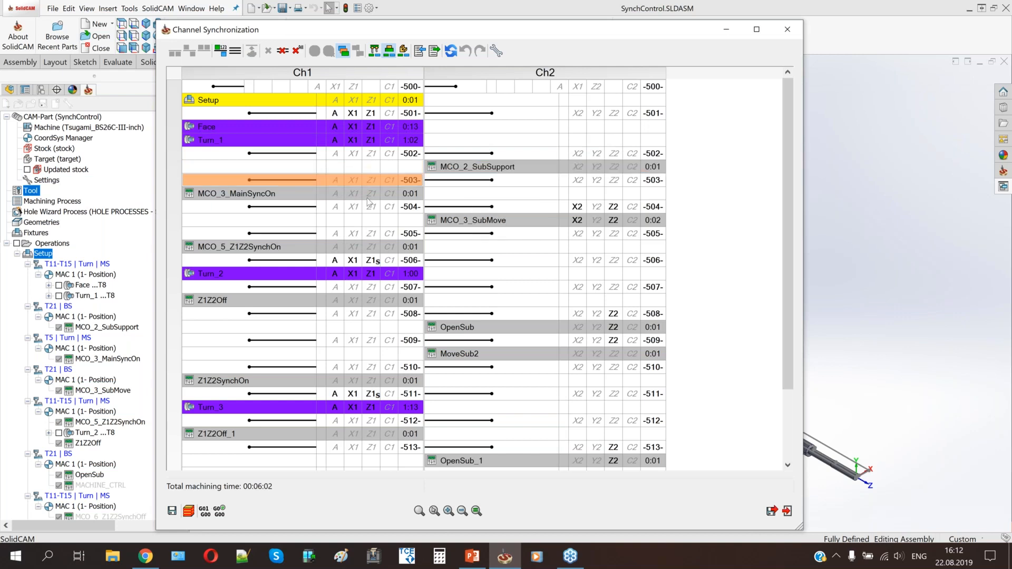
mouse_move(373, 194)
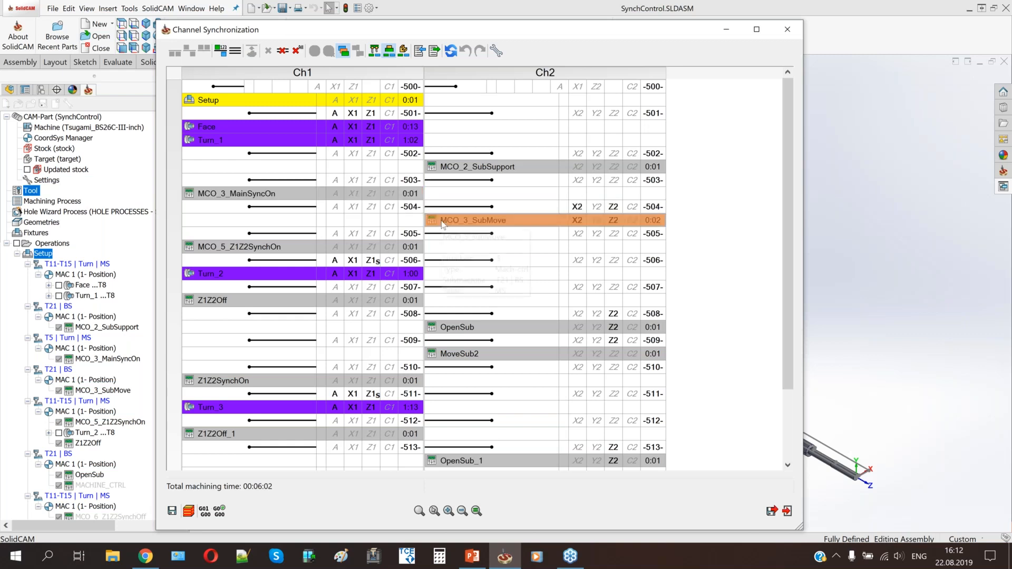
mouse_move(436, 230)
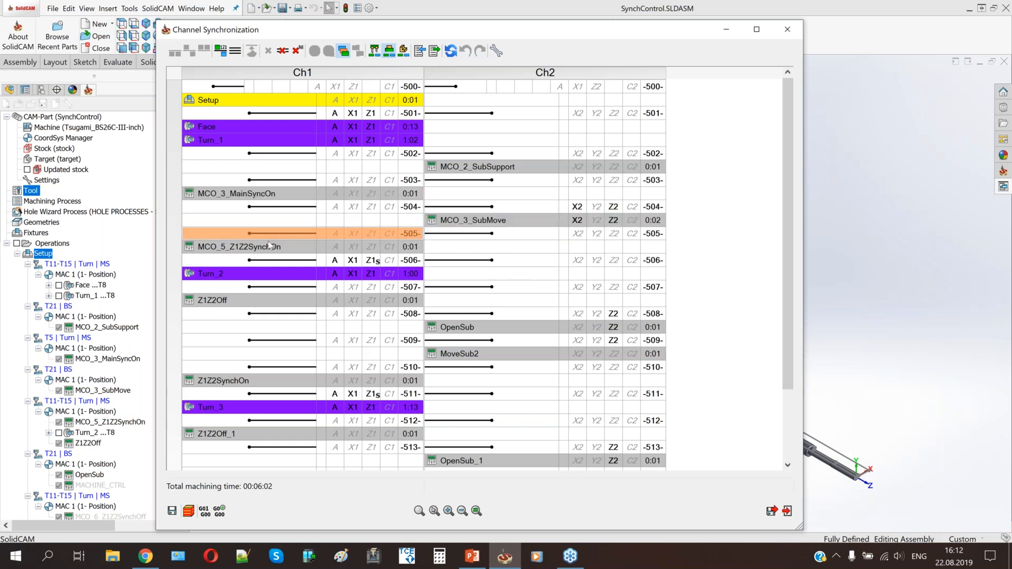
mouse_move(267, 249)
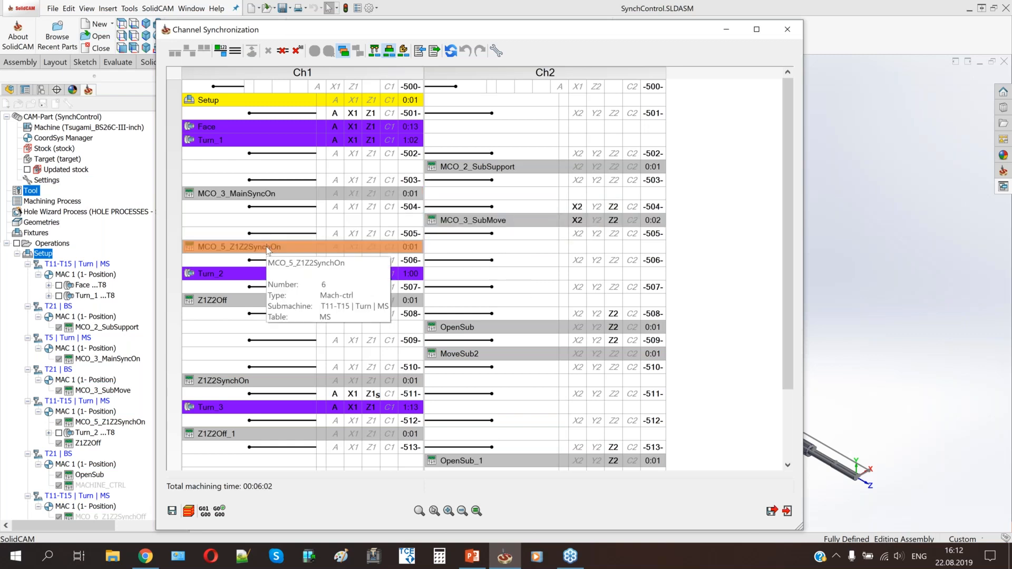
mouse_move(363, 278)
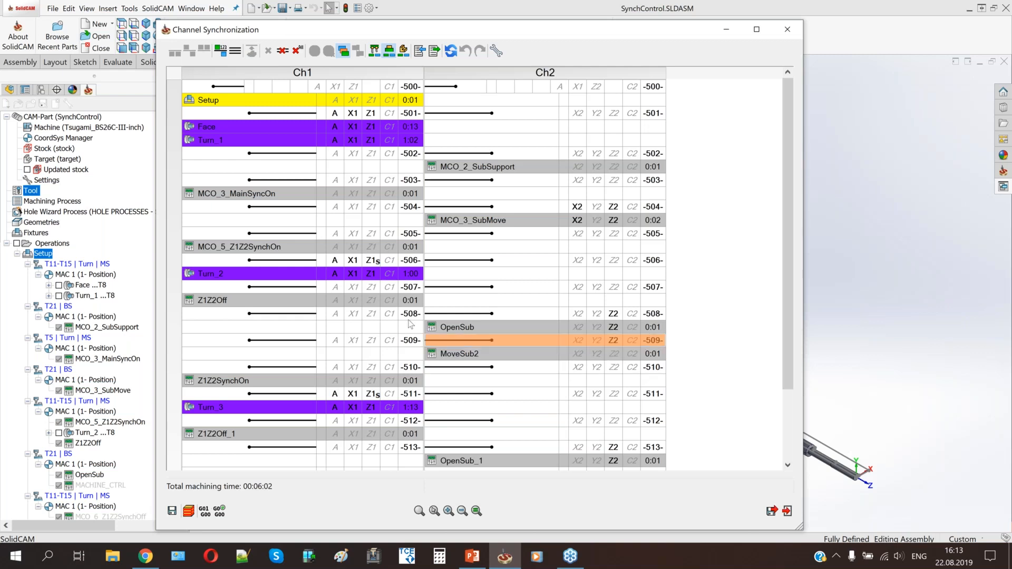
scroll(281, 363, "down", 1)
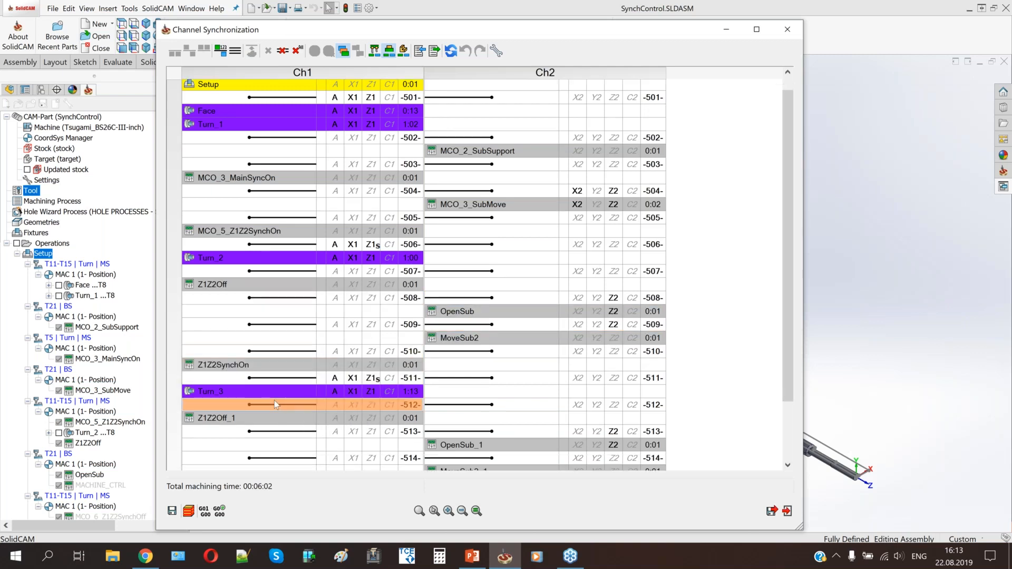
scroll(549, 383, "down", 6)
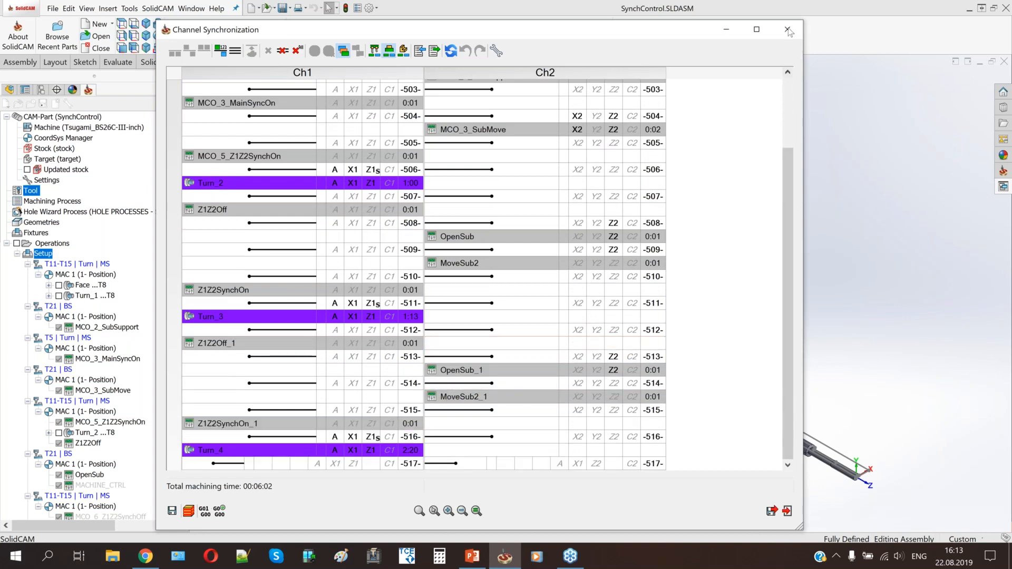
key("Escape")
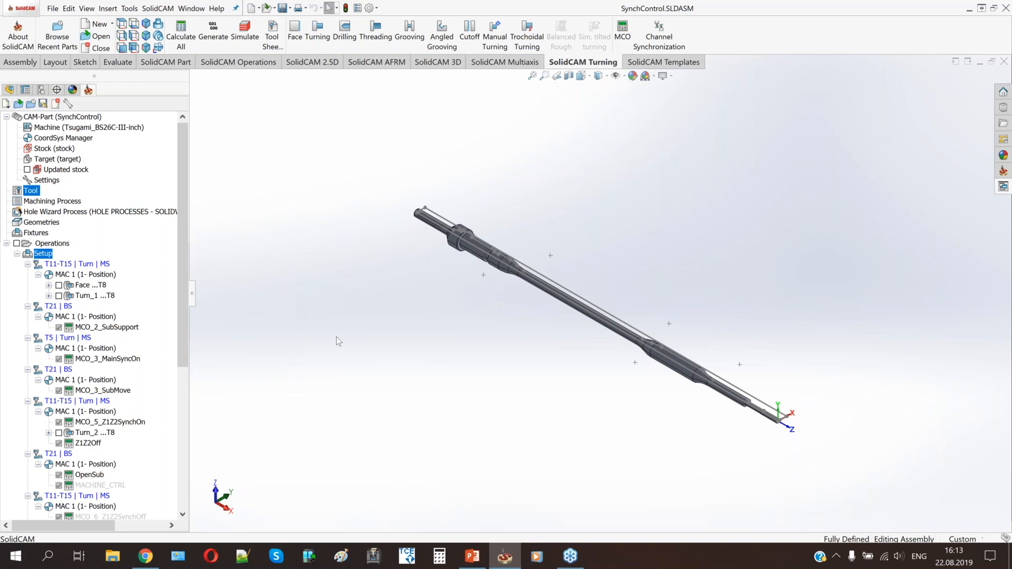
- Start the machine simulation for the Setup operations and zoom in on the main spindle
right_click(44, 254)
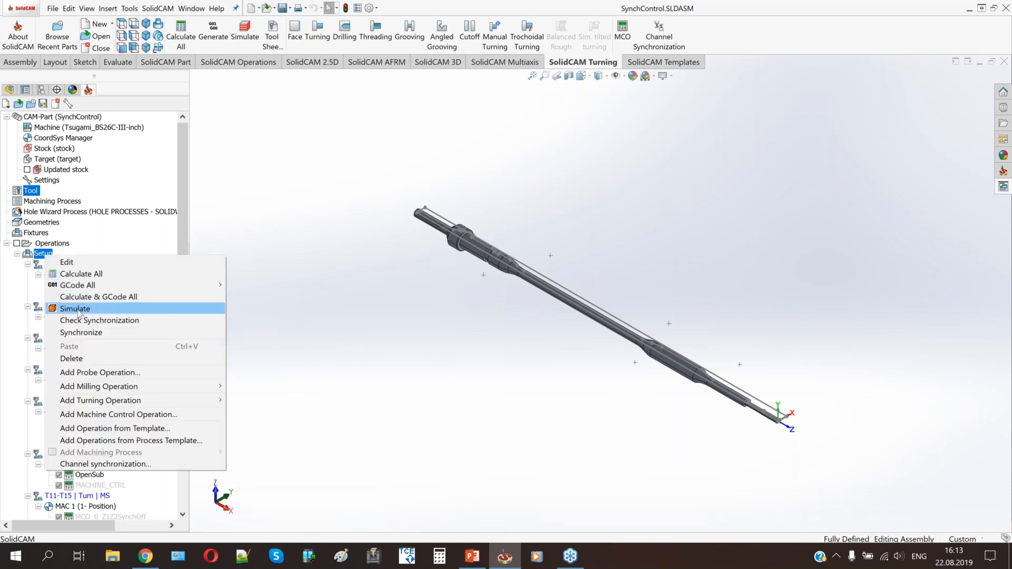
left_click(309, 297)
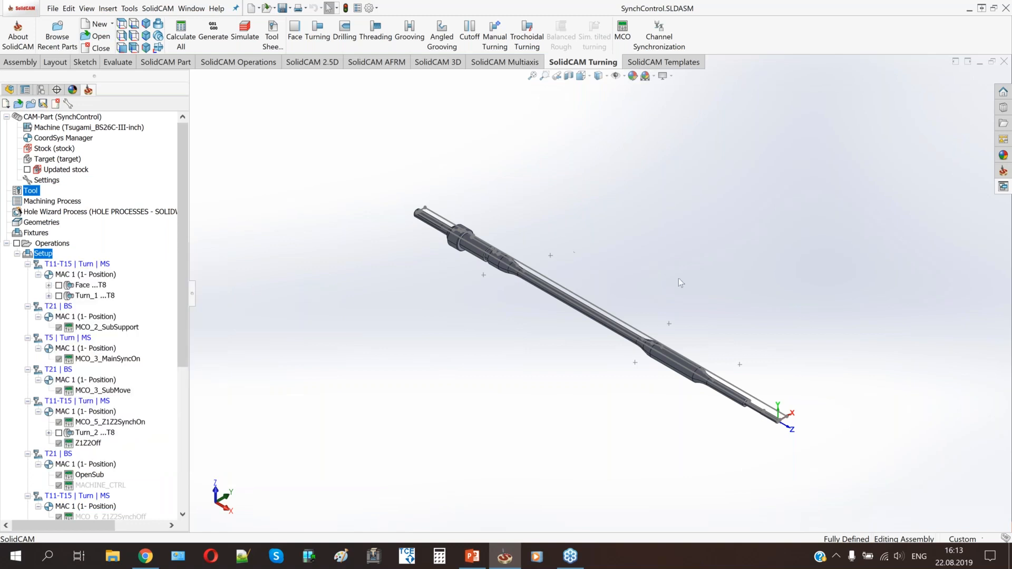
right_click(46, 256)
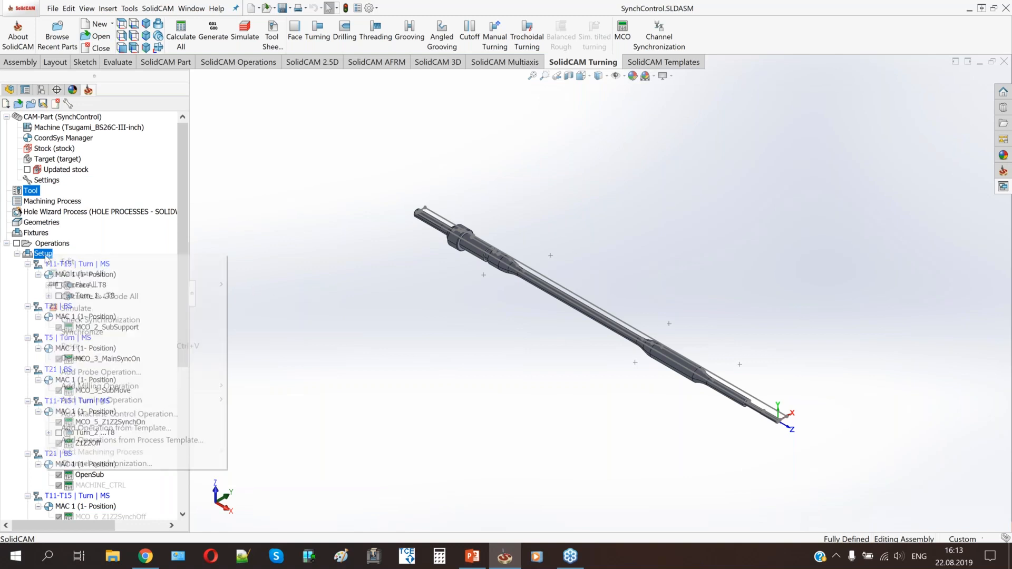
left_click(248, 31)
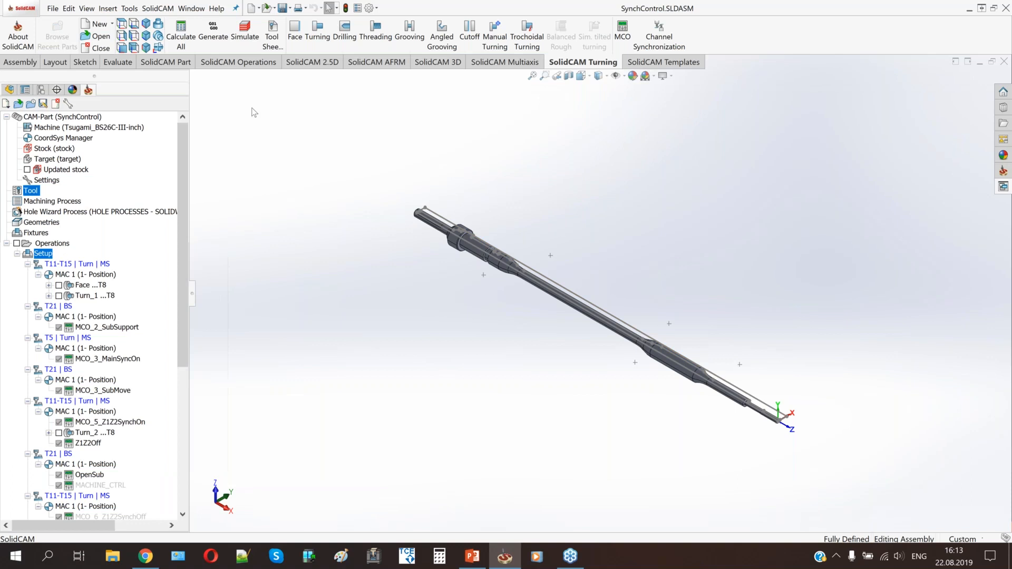
left_click(139, 68)
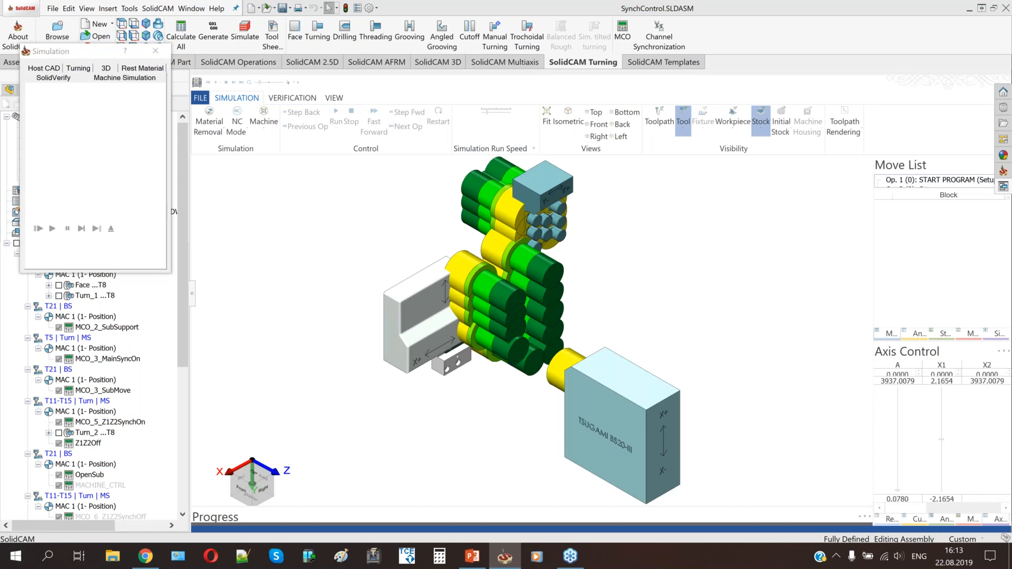
scroll(501, 324, "up", 5)
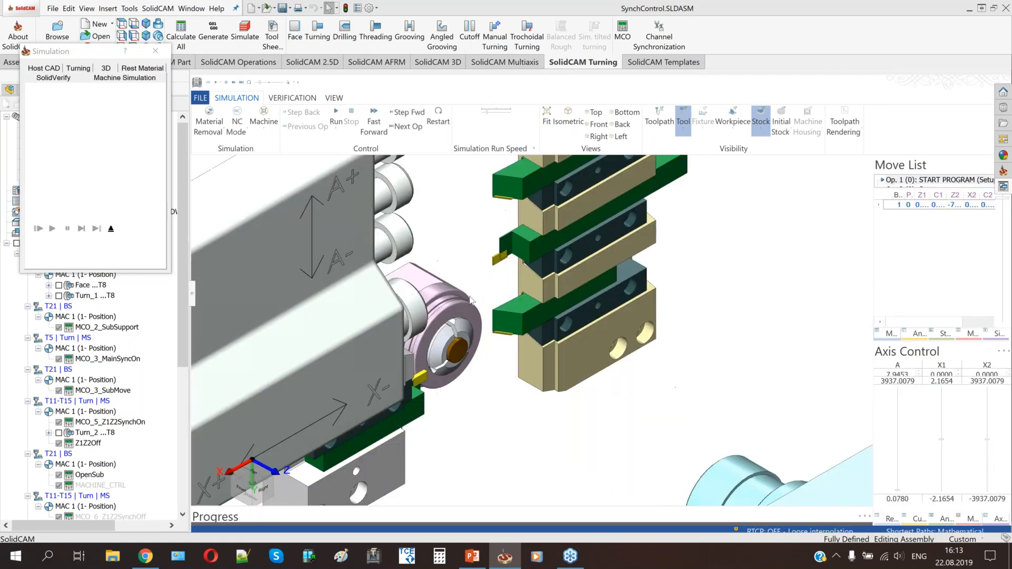
- Step the simulation move by move through the Face and Turn_1 operations
left_click(899, 258)
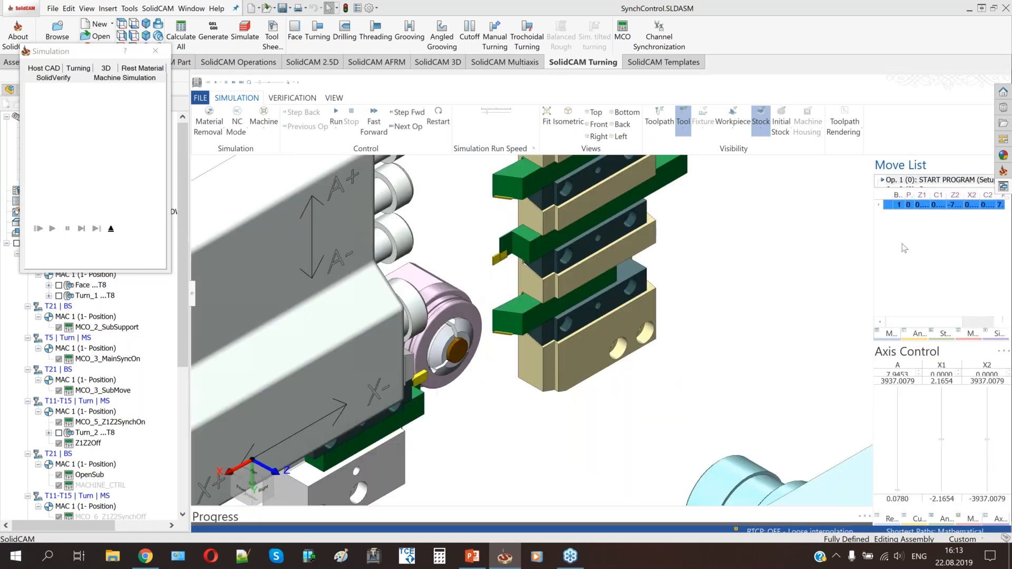
key("Down")
key("Down")
key("Down")
key("Down")
key("Down")
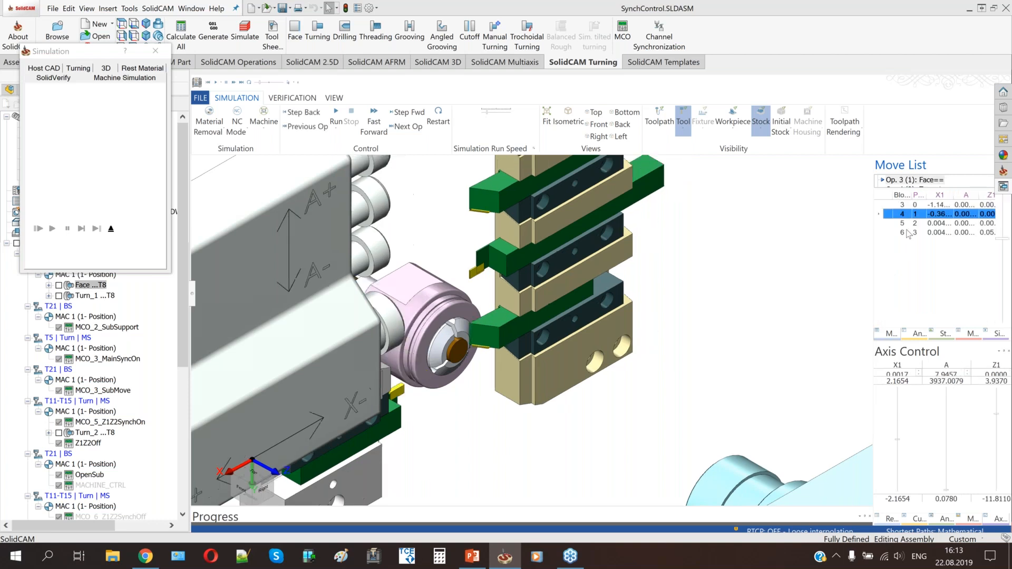
key("Down")
key("Down")
key("Down")
key("Down")
key("Down")
key("Down")
key("Down")
key("Down")
key("Down")
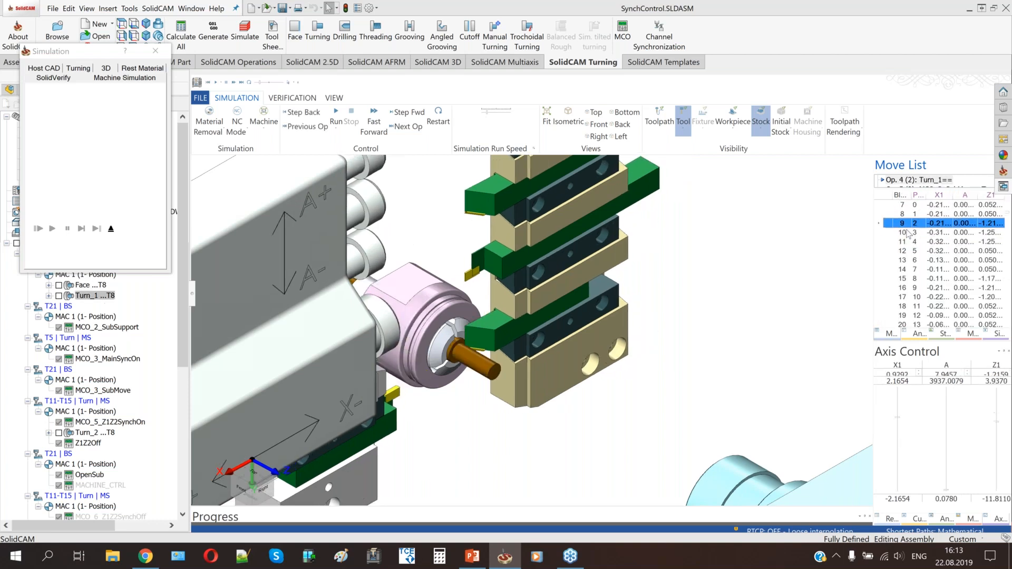
key("Down")
key("Down")
key("Down")
key("Down")
key("Down")
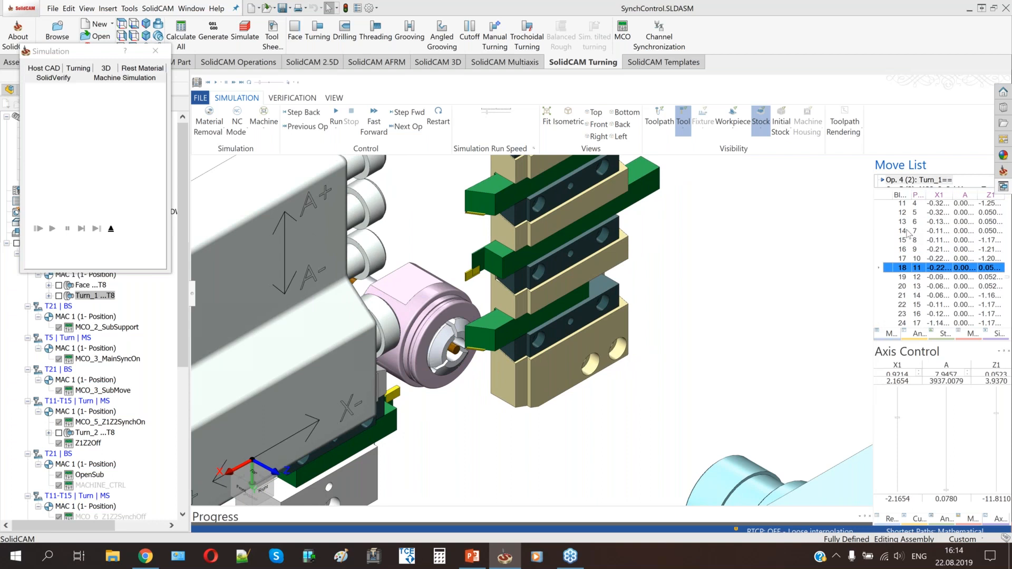
key("Down")
key("Down")
key("Down")
key("Down")
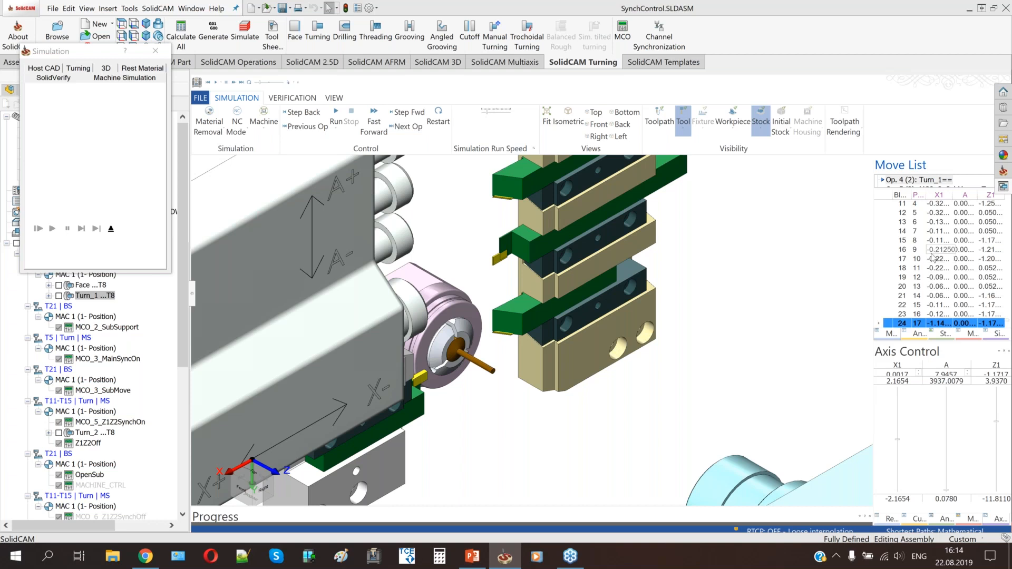
- Advance the simulation through the MCO_3_SubMove moves while viewing the sub spindle's approach
key("Down")
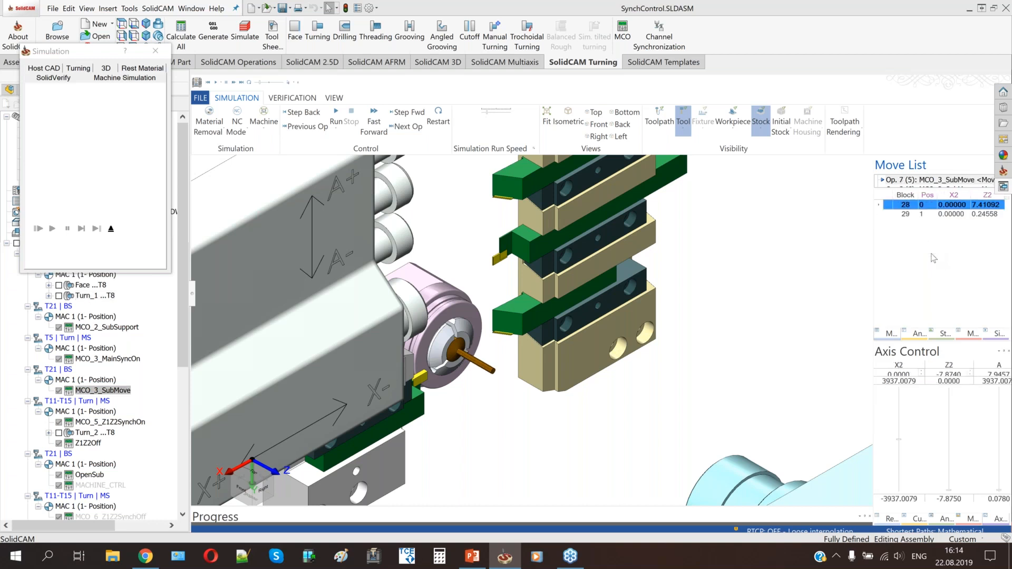
key("Down")
left_click_drag(578, 313, 484, 356)
key("Down")
key("Down")
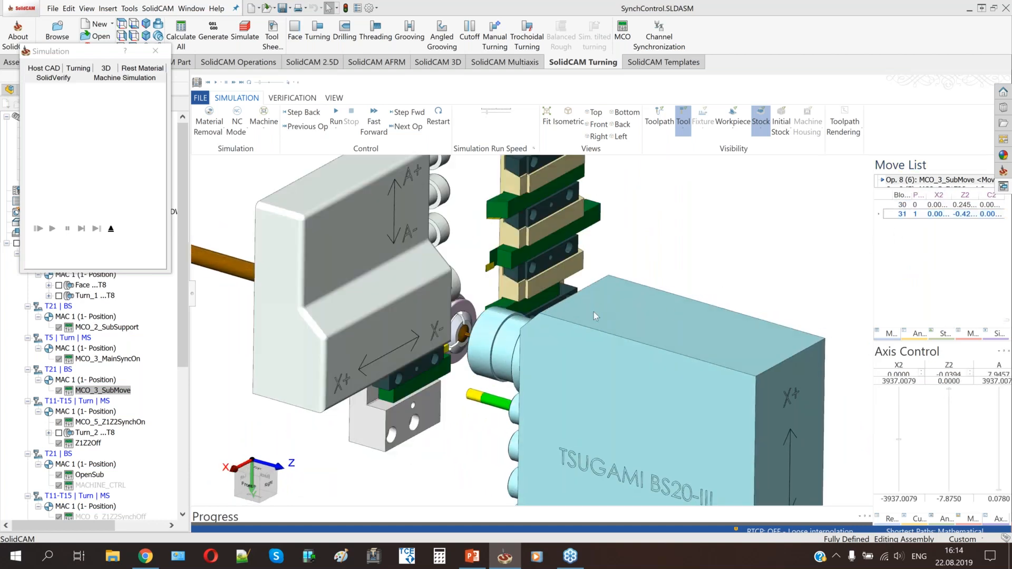
- Inspect the sub spindle's position on the bar stock up close from several angles
scroll(492, 277, "up", 6)
left_click_drag(515, 291, 523, 230)
scroll(523, 230, "up", 5)
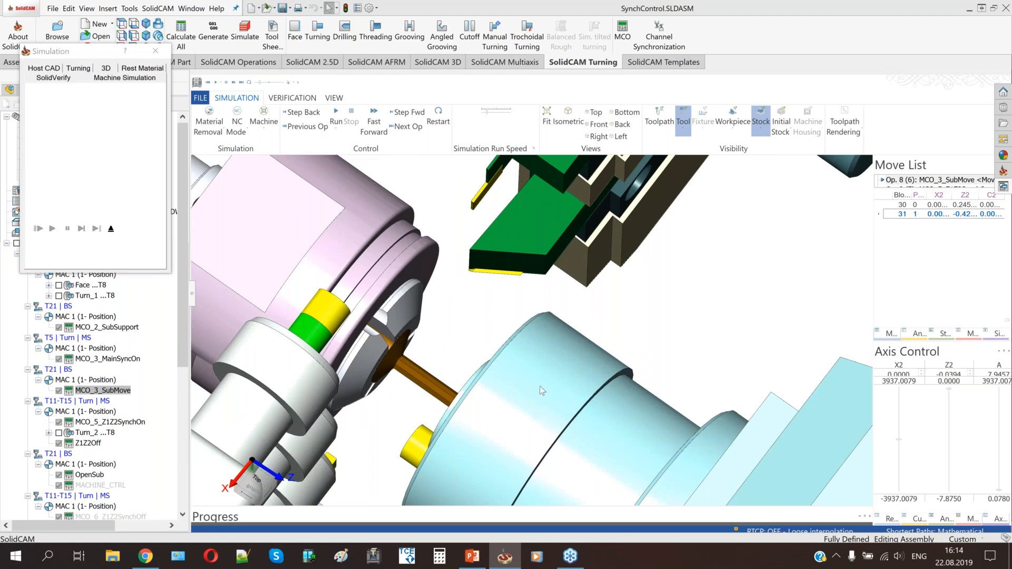
scroll(546, 352, "down", 3)
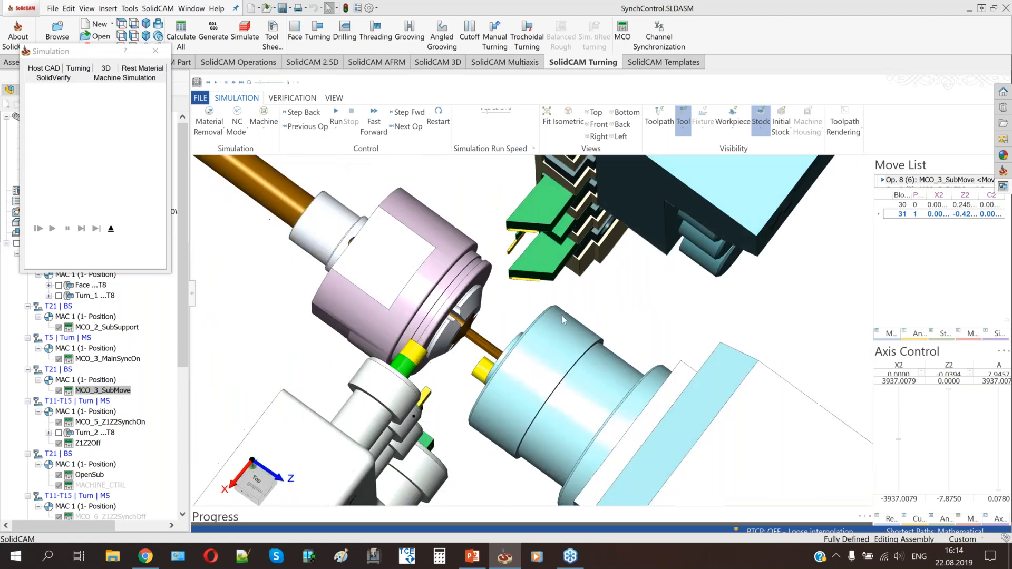
mouse_move(510, 358)
middle_mouse_down()
mouse_move(500, 335)
mouse_move(500, 348)
middle_mouse_up()
scroll(502, 353, "down", 2)
scroll(509, 360, "down", 2)
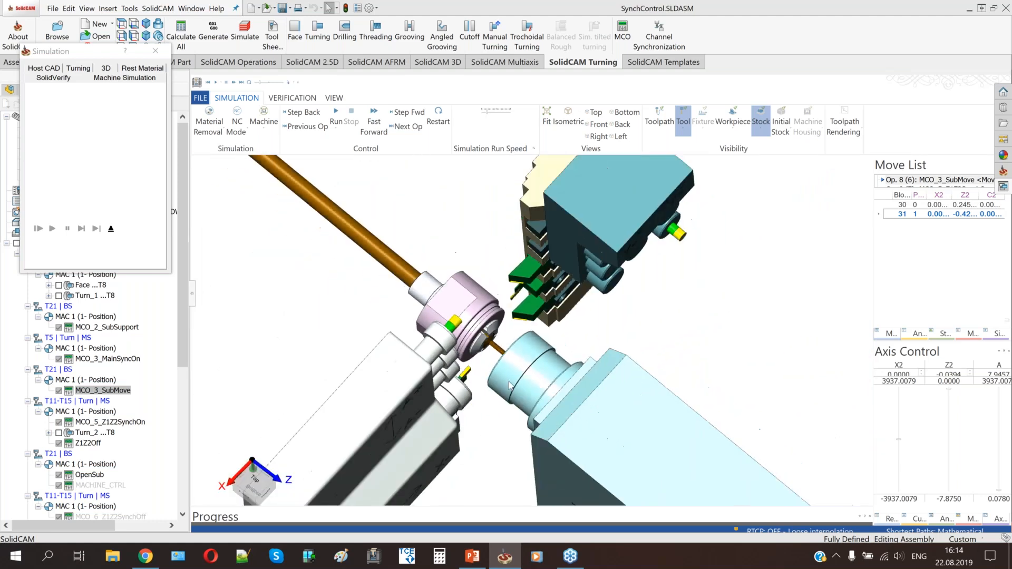
scroll(517, 367, "up", 3)
- Advance the simulation through Turn_2 and the remaining operations to the end of the program
left_click(919, 214)
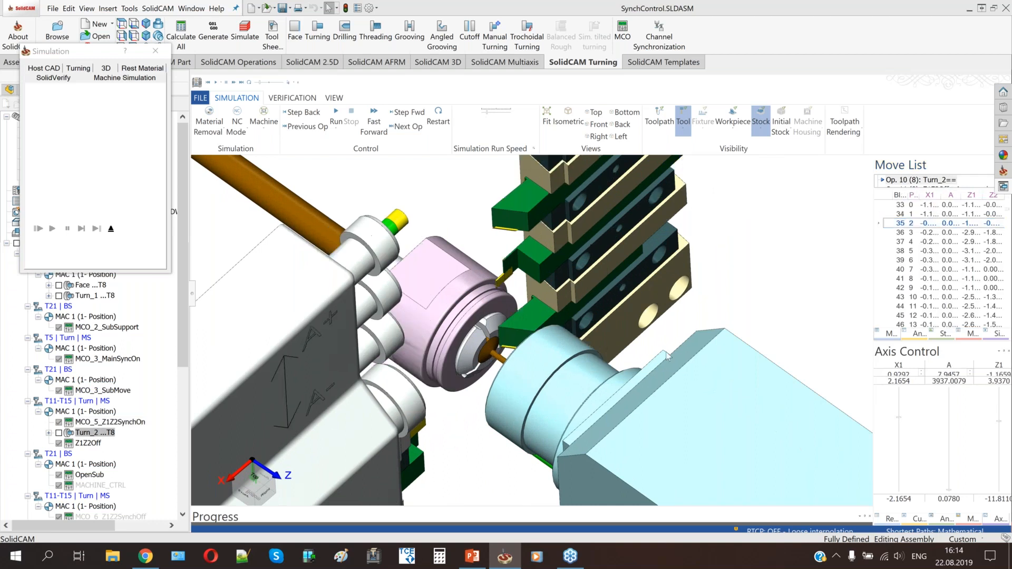
middle_click_drag(609, 388, 518, 359)
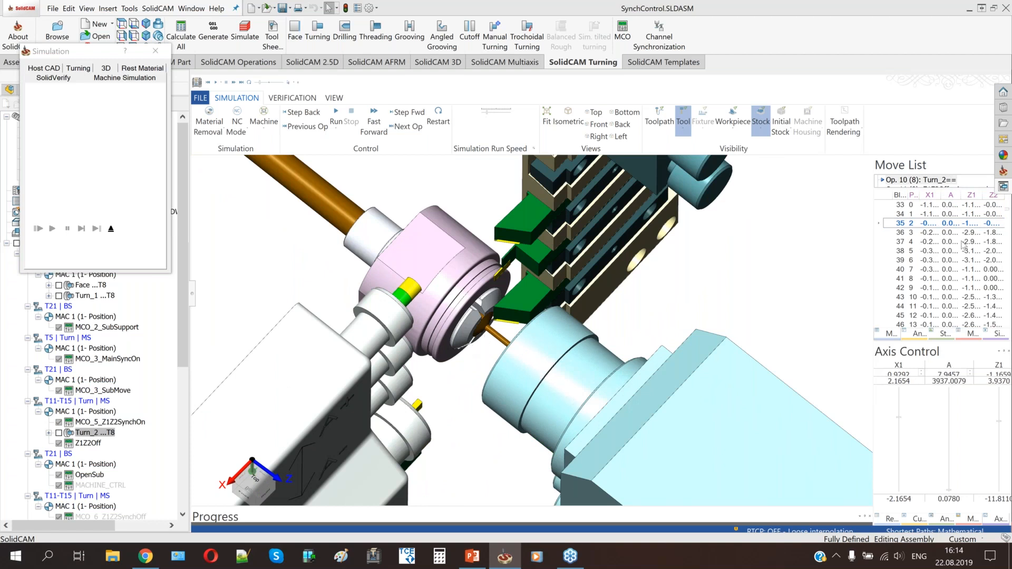
key("Down")
key("Down")
key("Down")
key("Down")
key("Down")
key("Down")
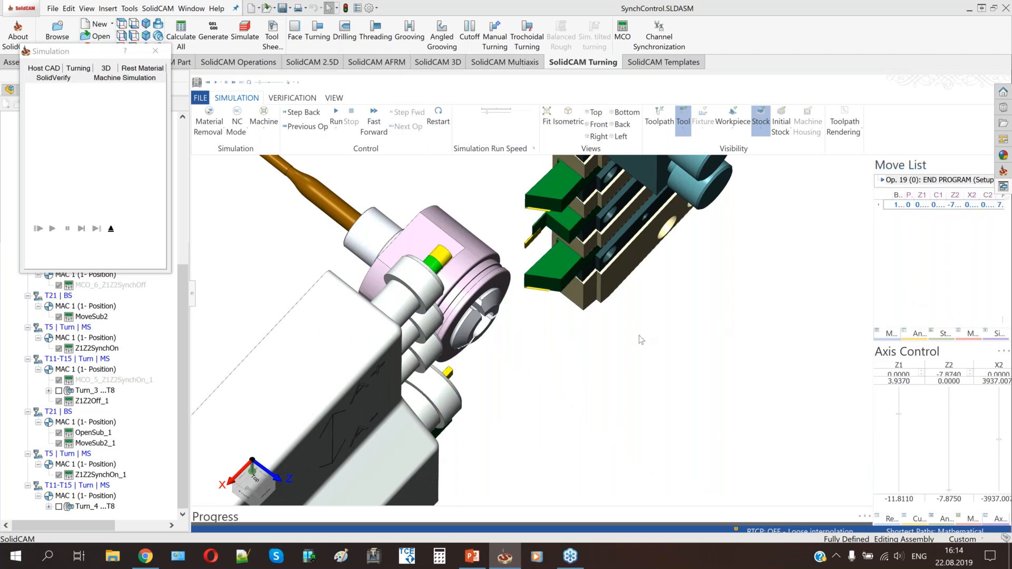
- Return to the last Turn_4 move and view the turned part between the two spindles
scroll(902, 229, "up", 1)
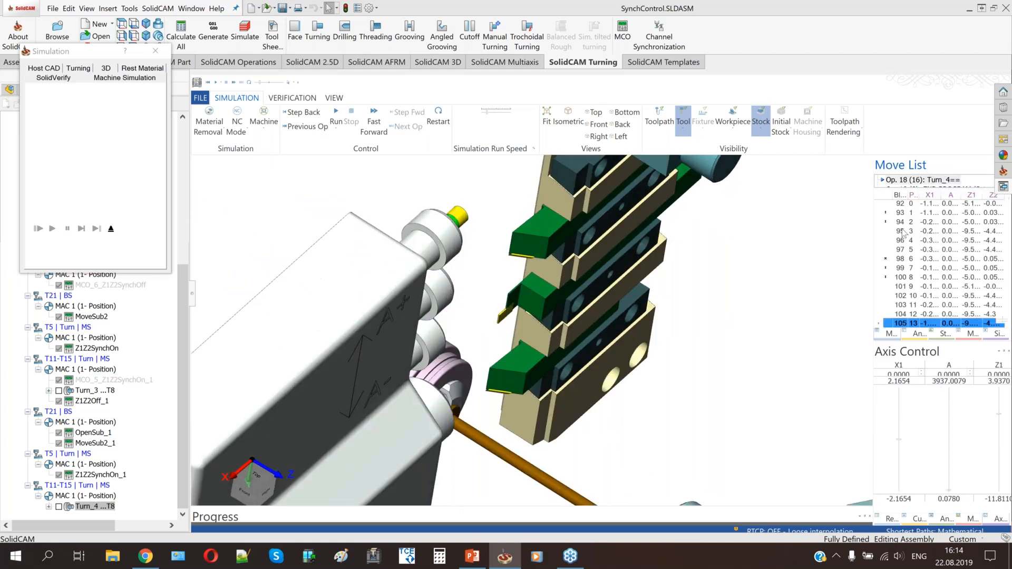
scroll(654, 359, "down", 3)
middle_click_drag(654, 359, 611, 353)
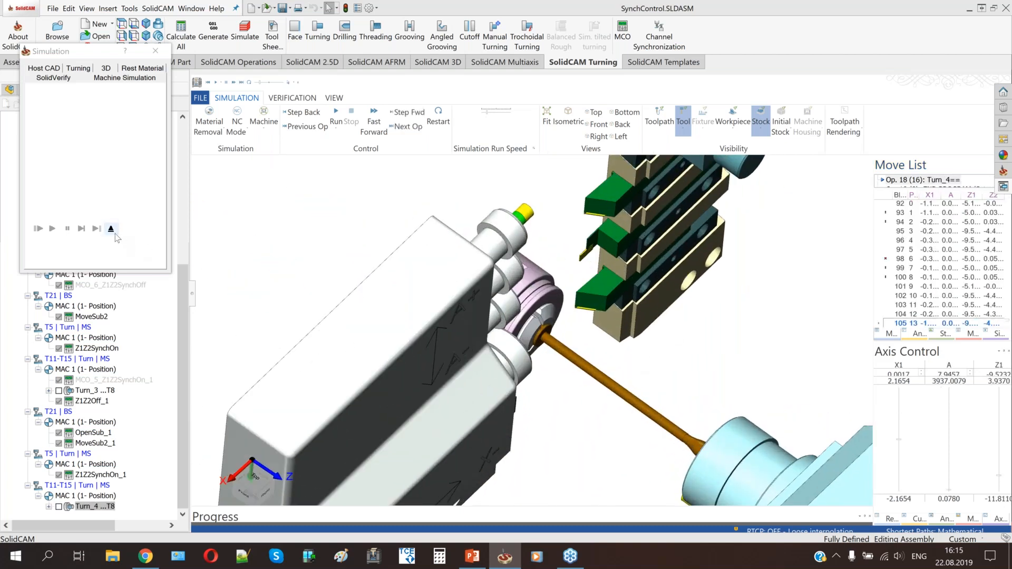
- Exit the machine simulation and bring up the Mixed Control slide in the PowerPoint presentation
left_click(111, 229)
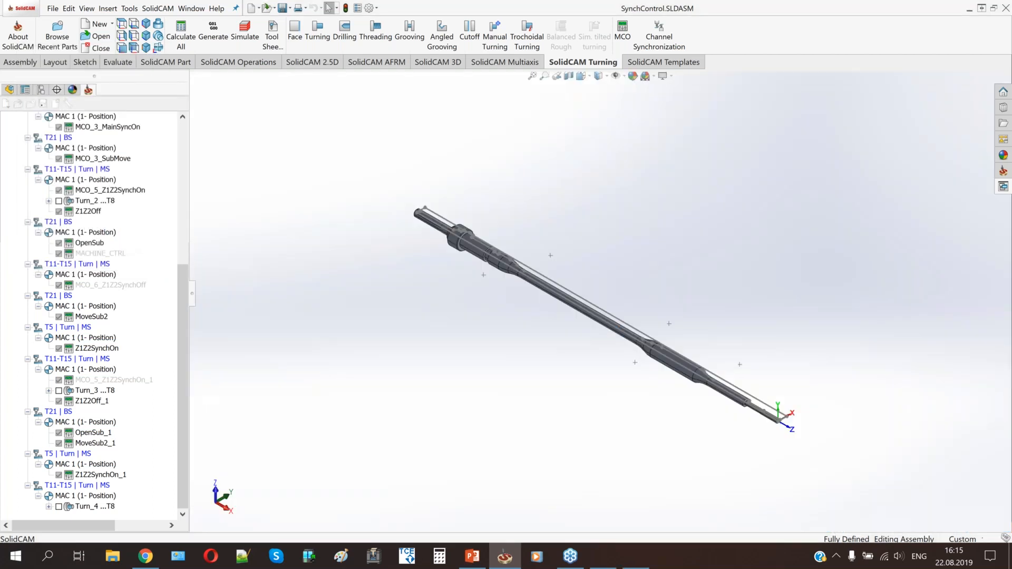
left_click(473, 557)
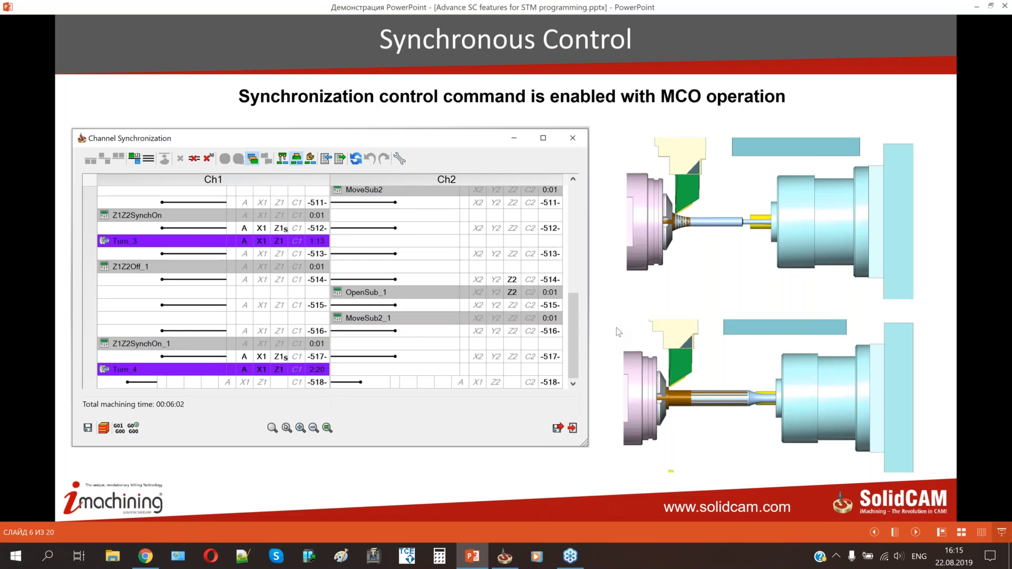
key("Right")
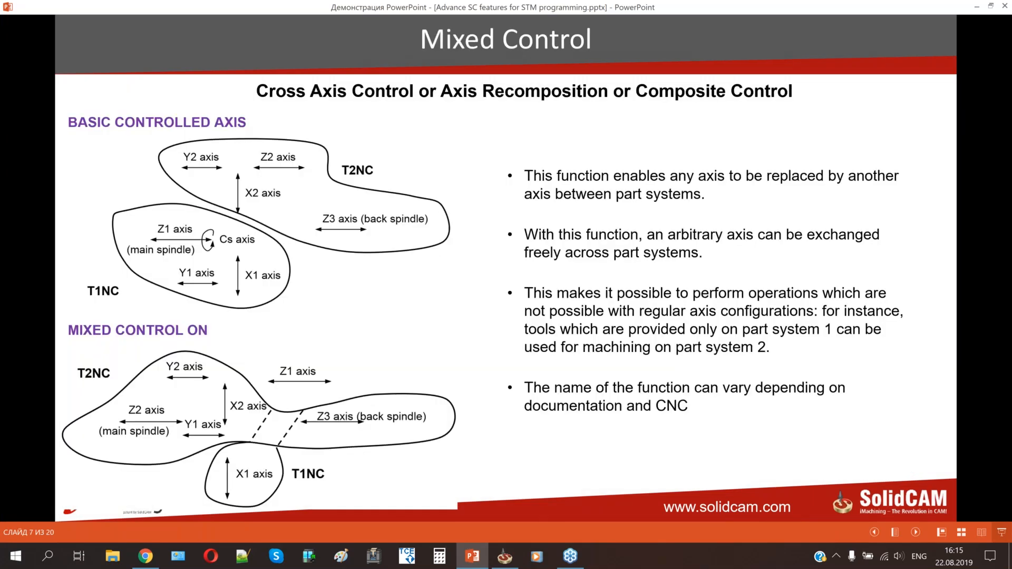
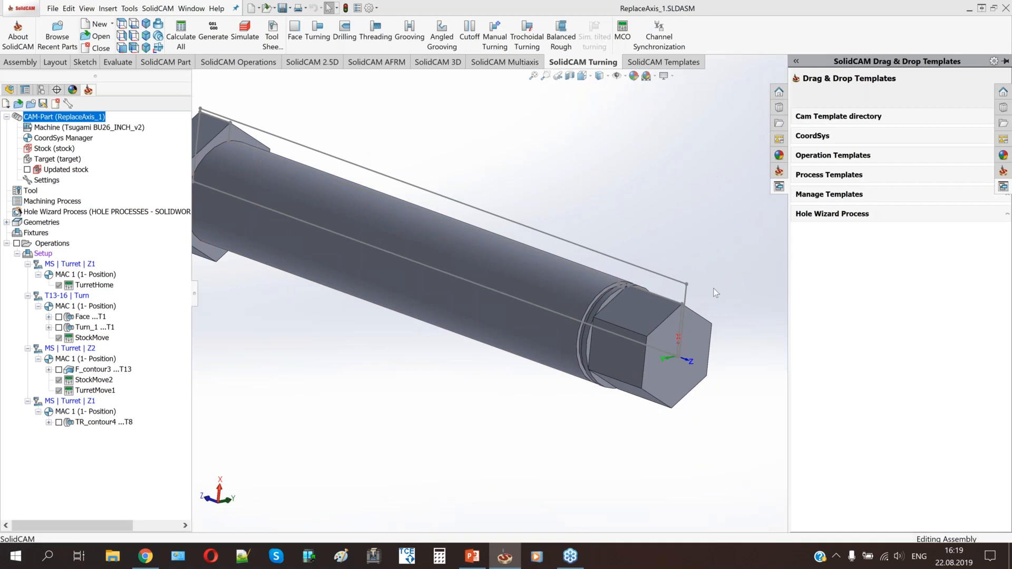
- Open the tool mounting view for the ReplaceAxis_1 part and view the gang tools, turret and sub spindle from several angles
scroll(602, 295, "up", 2)
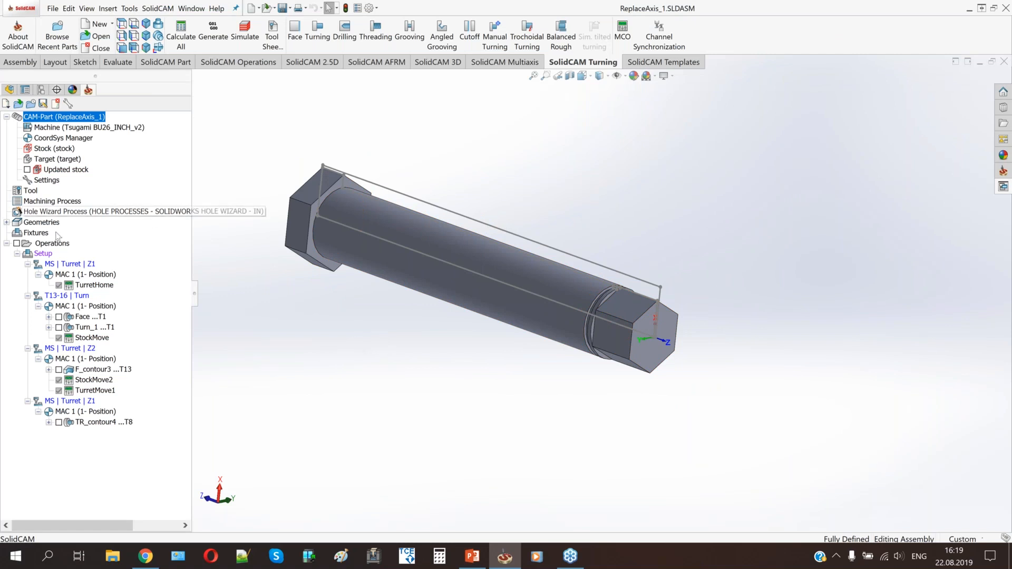
double_click(30, 192)
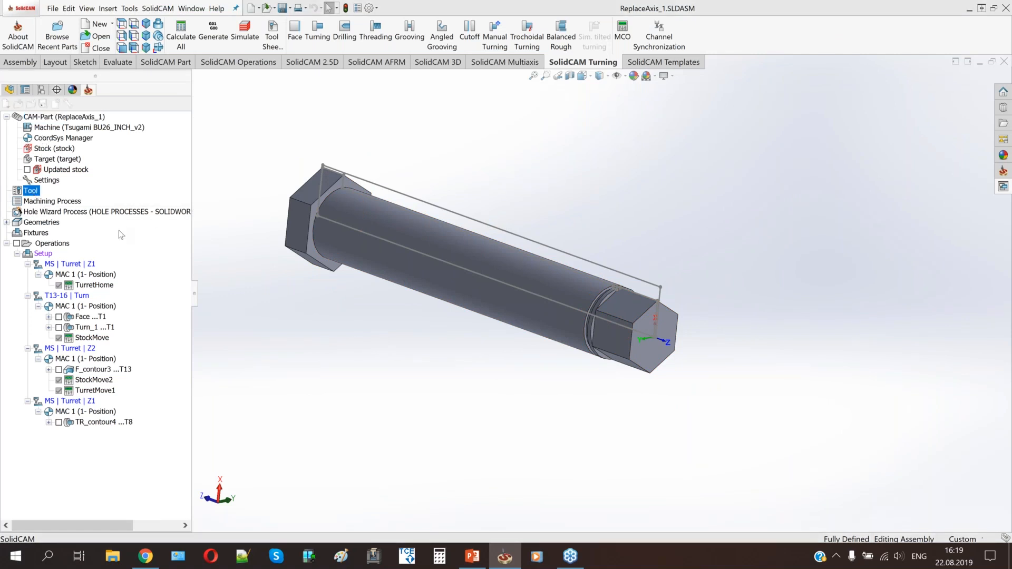
left_click(510, 81)
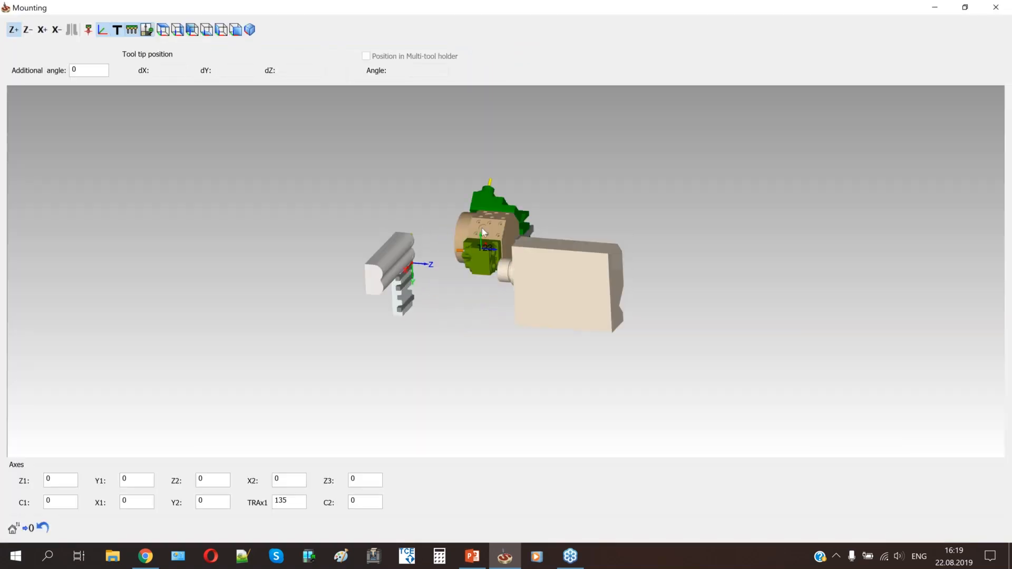
middle_click_drag(500, 298, 506, 183)
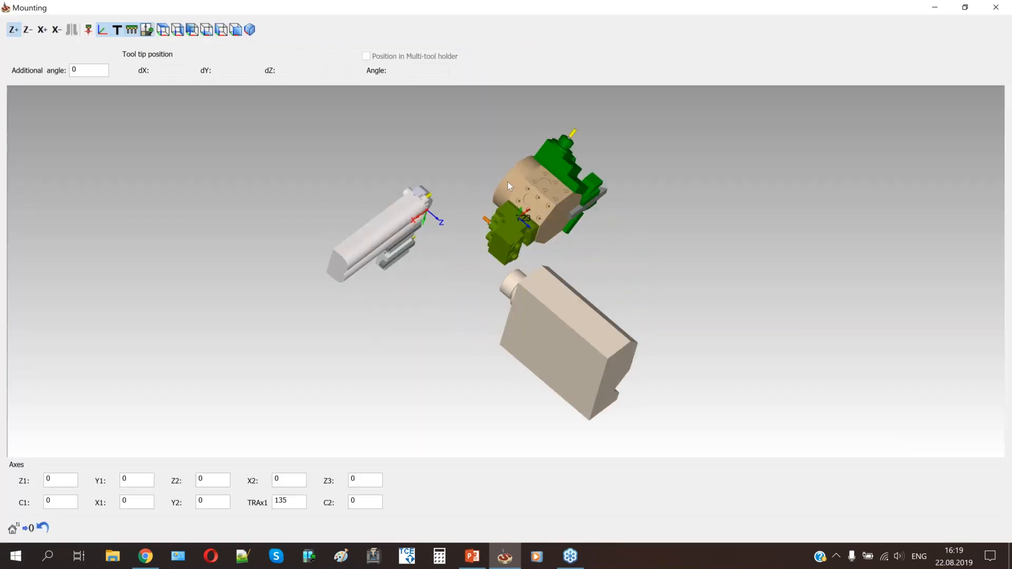
middle_click_drag(466, 289, 414, 247)
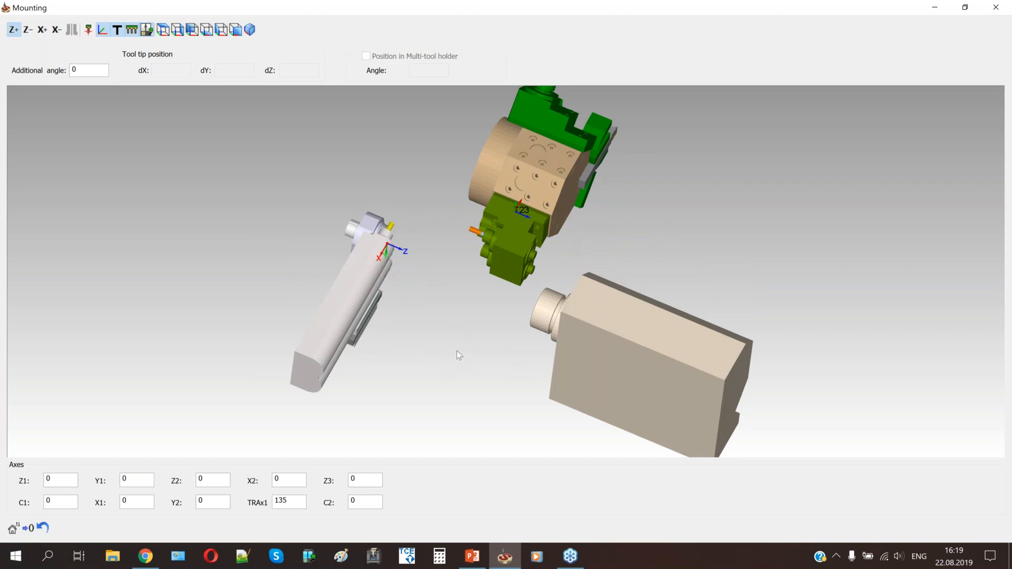
middle_click_drag(458, 342, 490, 311)
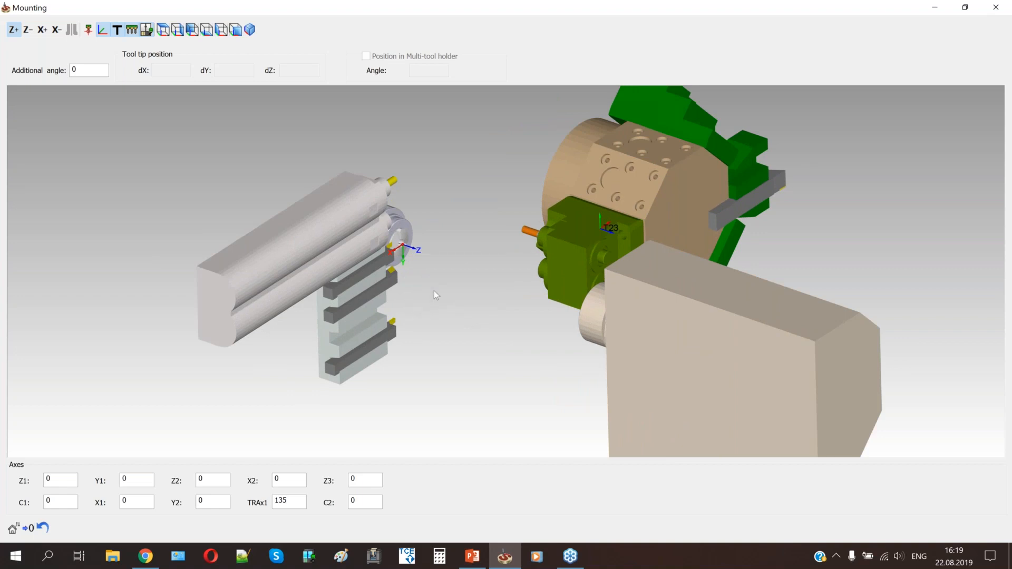
- Inspect the main spindle and the surrounding gang tools up close in the mounting view
mouse_move(444, 303)
middle_mouse_down()
mouse_move(384, 285)
mouse_move(441, 308)
middle_mouse_up()
scroll(422, 209, "up", 3)
scroll(423, 209, "up", 1)
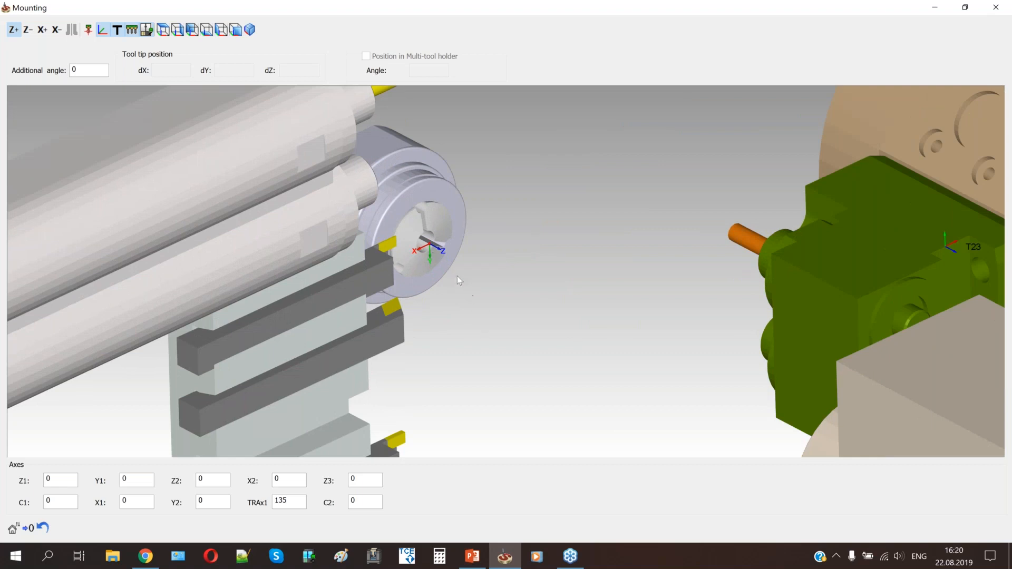
scroll(467, 311, "down", 2)
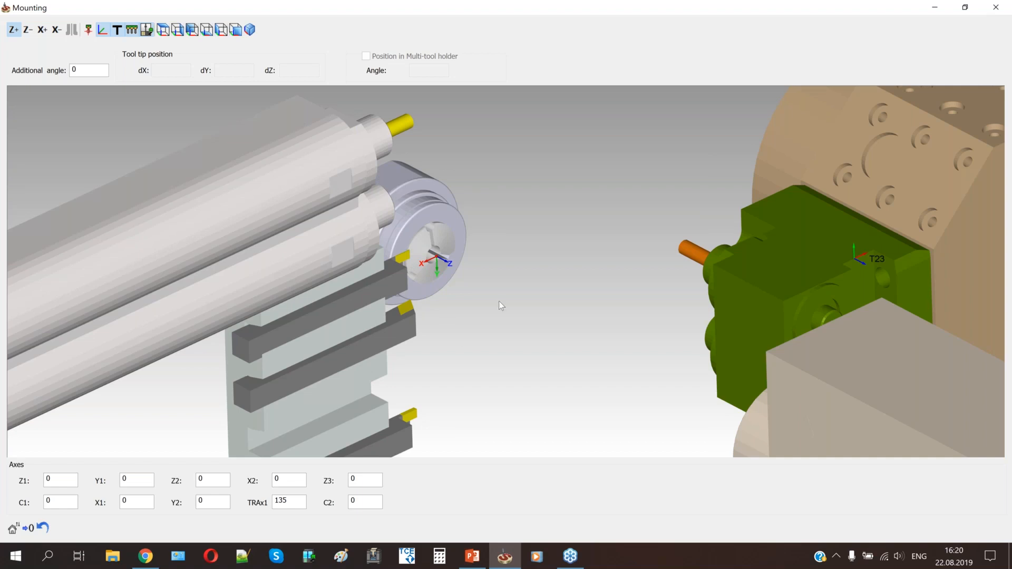
scroll(522, 301, "down", 2)
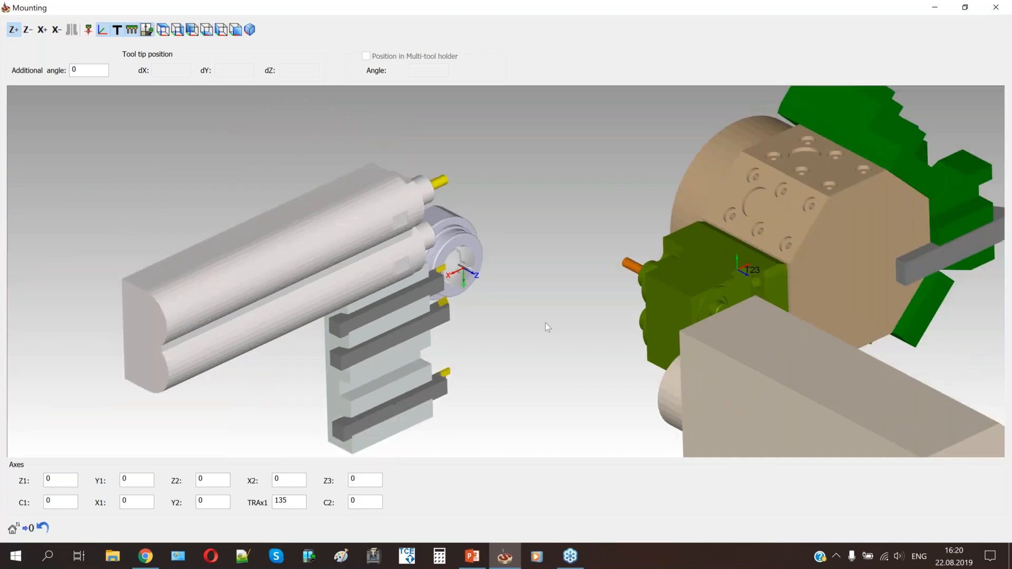
- Examine the turret with the T23 tool holder and its position between the main and sub spindles
middle_click_drag(546, 323, 636, 281)
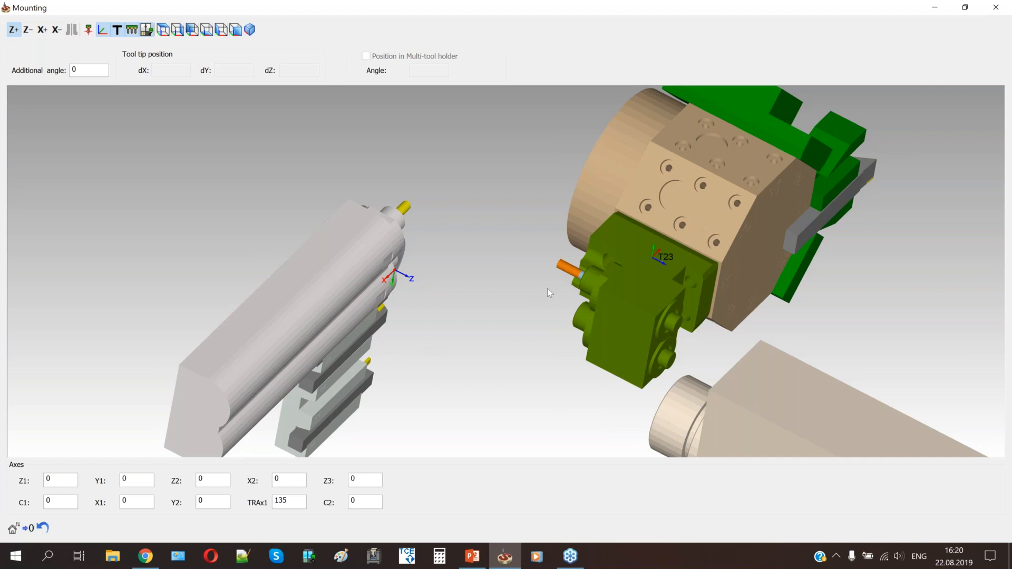
scroll(548, 289, "down", 3)
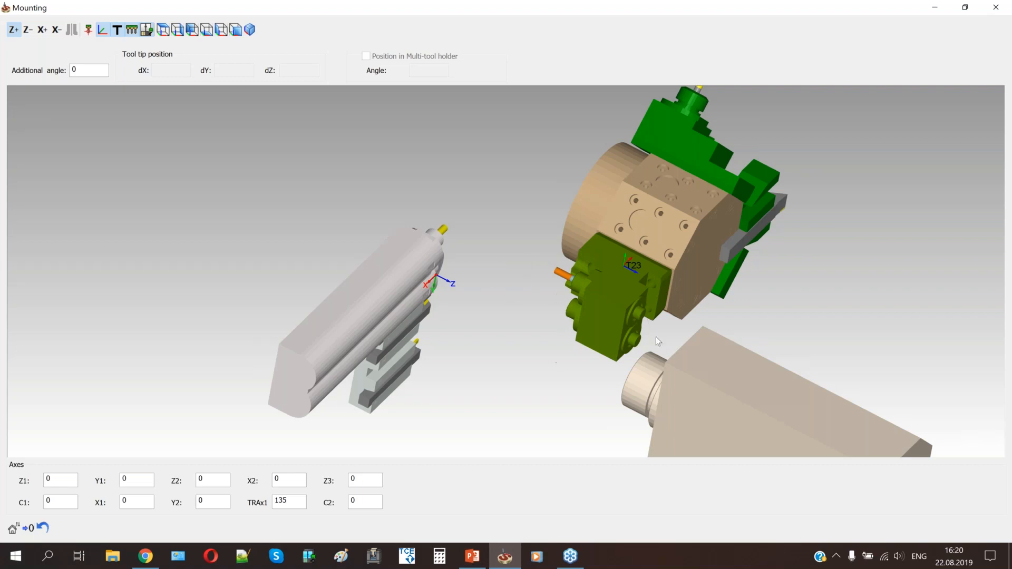
scroll(516, 294, "down", 2)
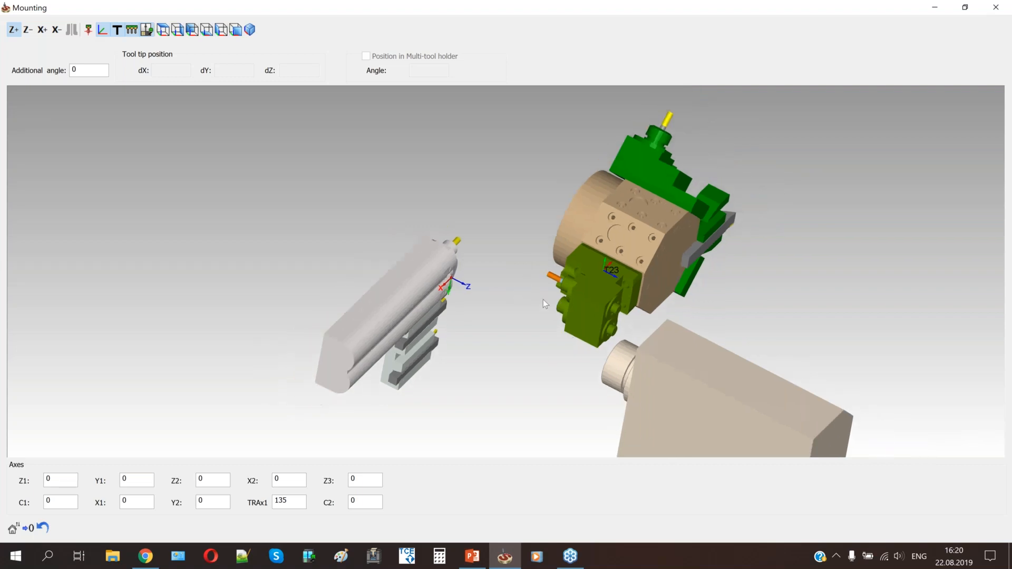
middle_click_drag(552, 308, 471, 289)
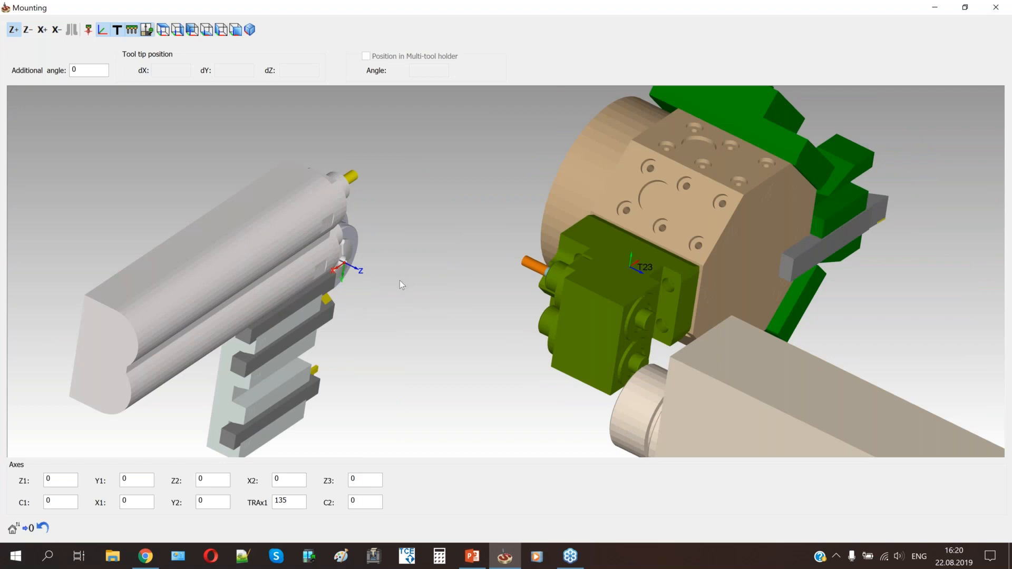
- Compare the gang tools at the main spindle with the turret's T23 tool up close, and close the mounting view
scroll(400, 281, "up", 5)
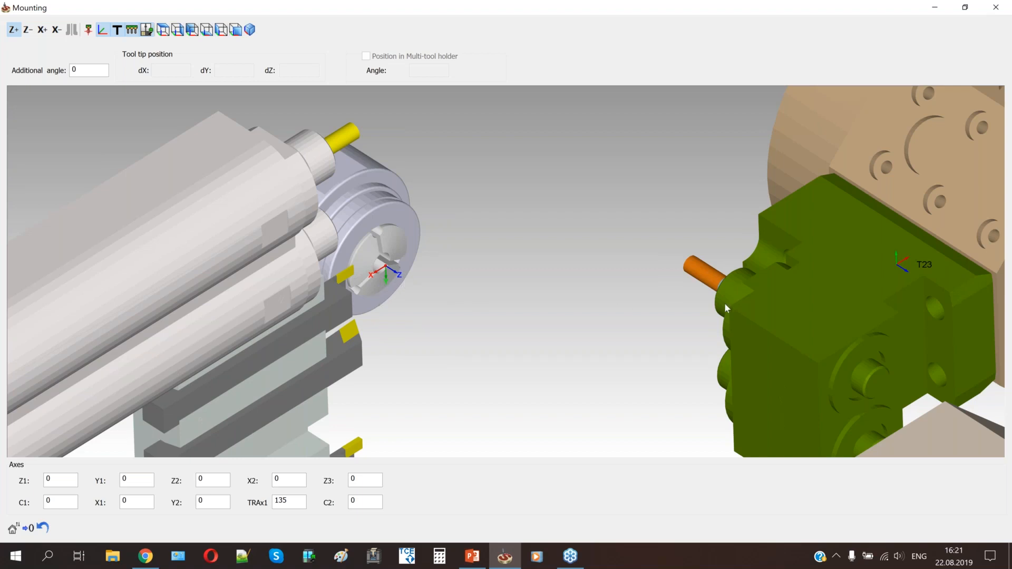
scroll(655, 318, "down", 5)
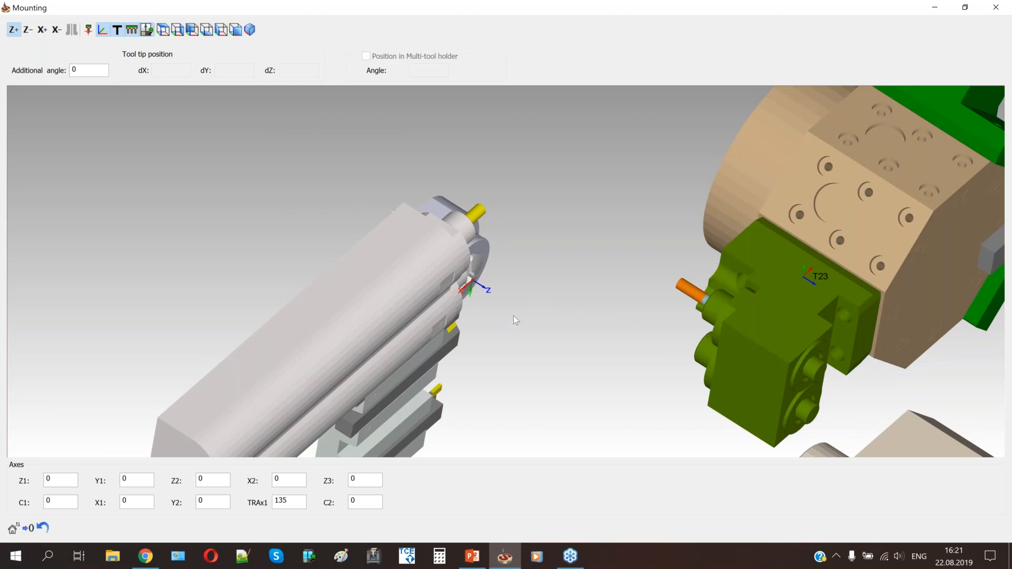
scroll(513, 309, "up", 5)
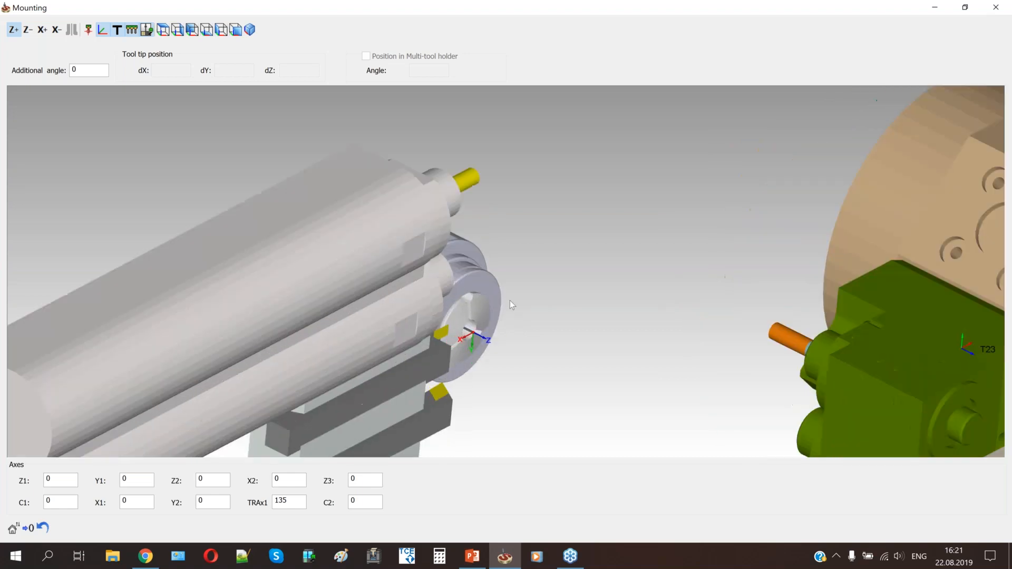
scroll(516, 299, "down", 2)
scroll(515, 371, "up", 2)
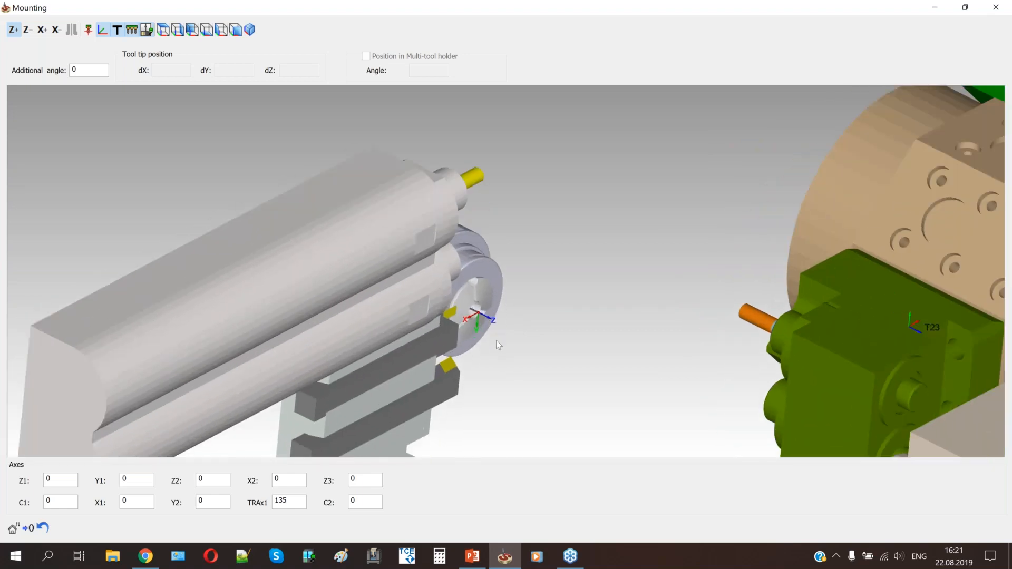
scroll(606, 270, "down", 1)
middle_click_drag(574, 303, 568, 308)
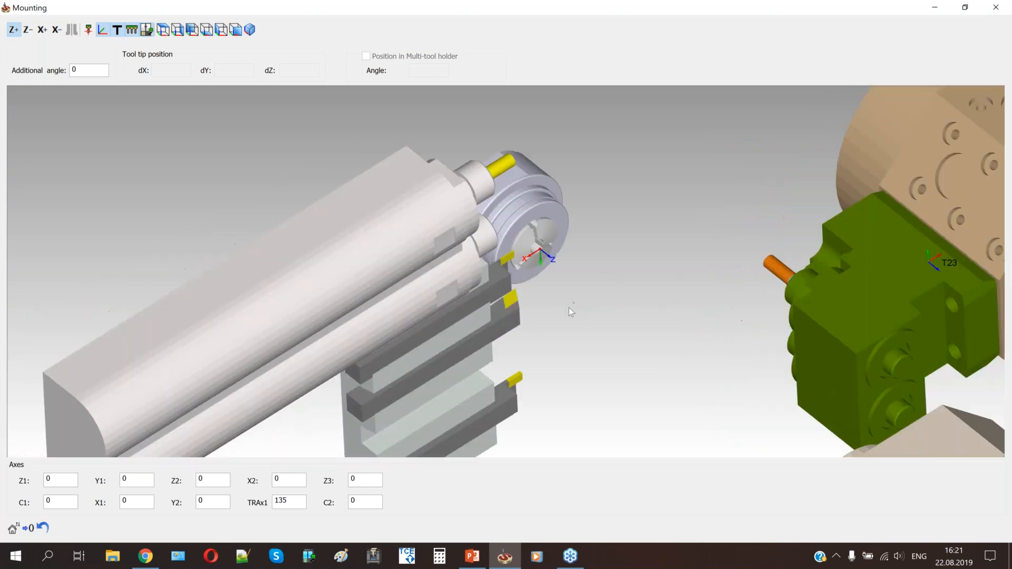
scroll(568, 307, "down", 1)
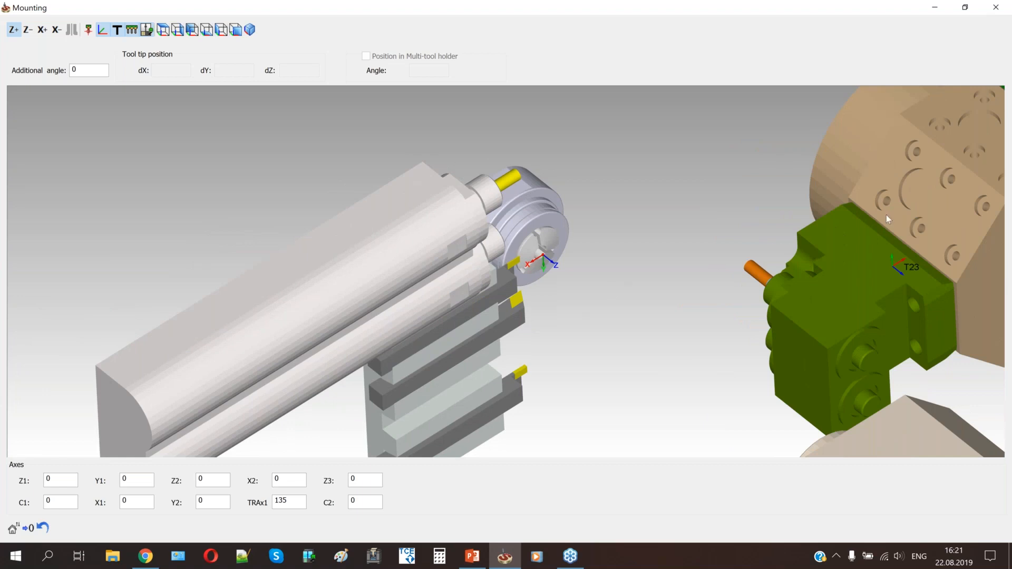
scroll(782, 224, "down", 3)
scroll(618, 250, "up", 2)
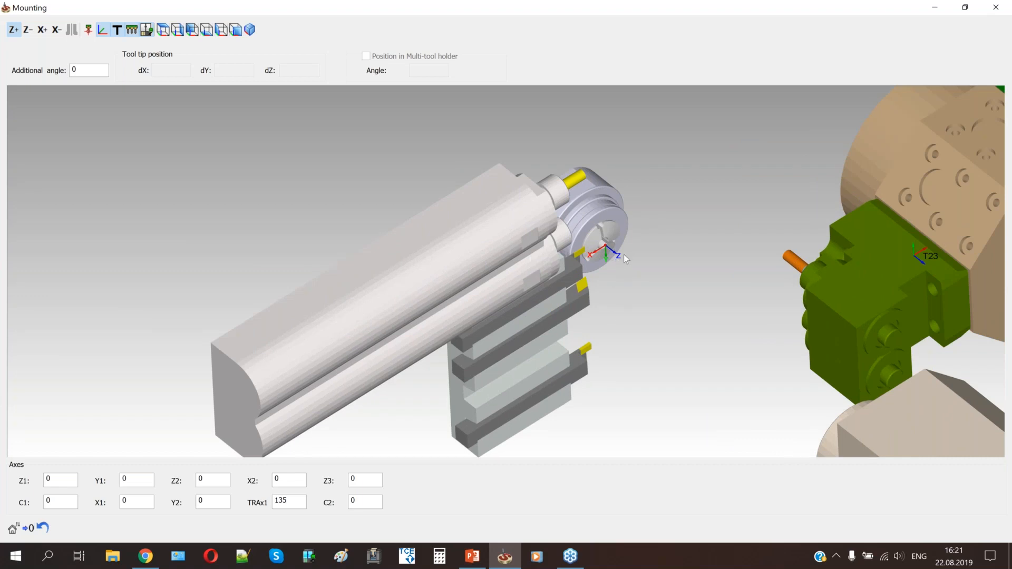
left_click(990, 9)
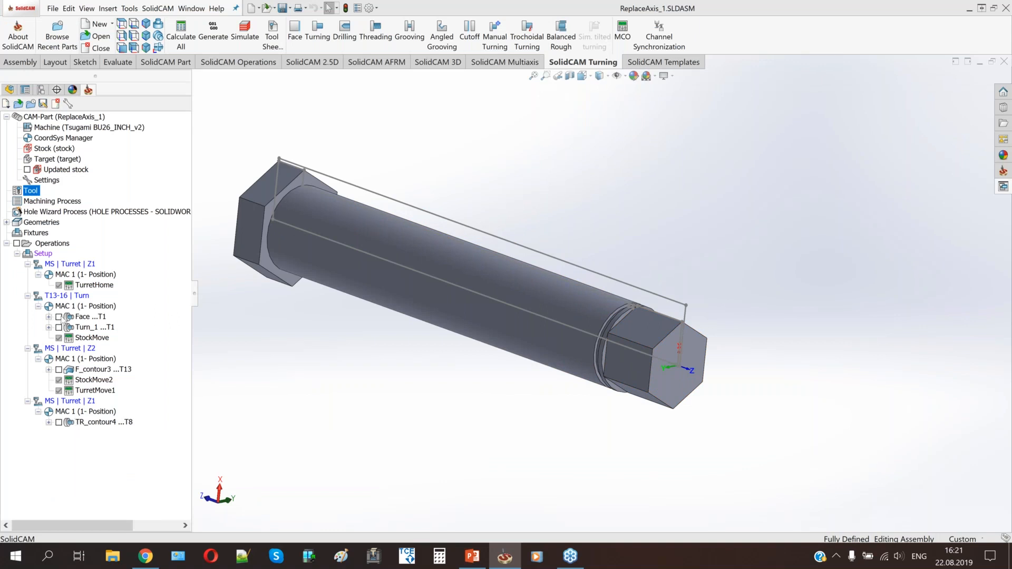
- Display the toolpaths of the Face and Turn_1 operations on the part and hide them again
left_click(59, 317)
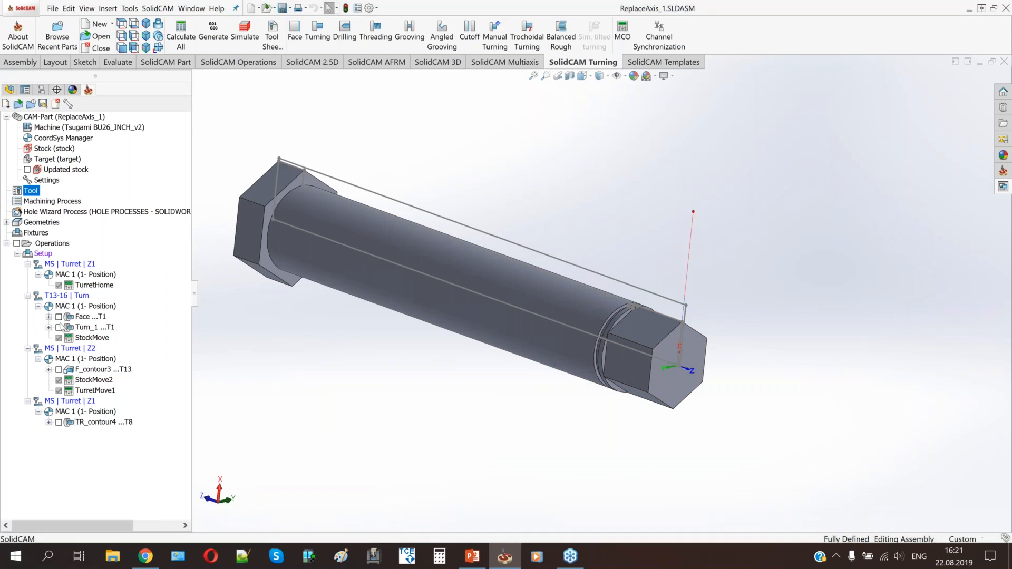
left_click(59, 327)
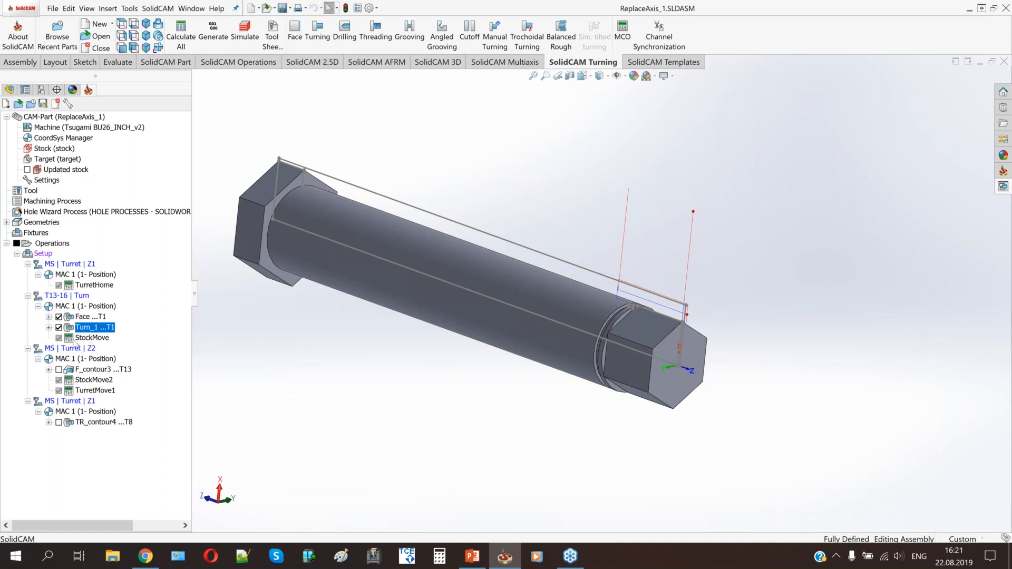
left_click(59, 317)
left_click(59, 327)
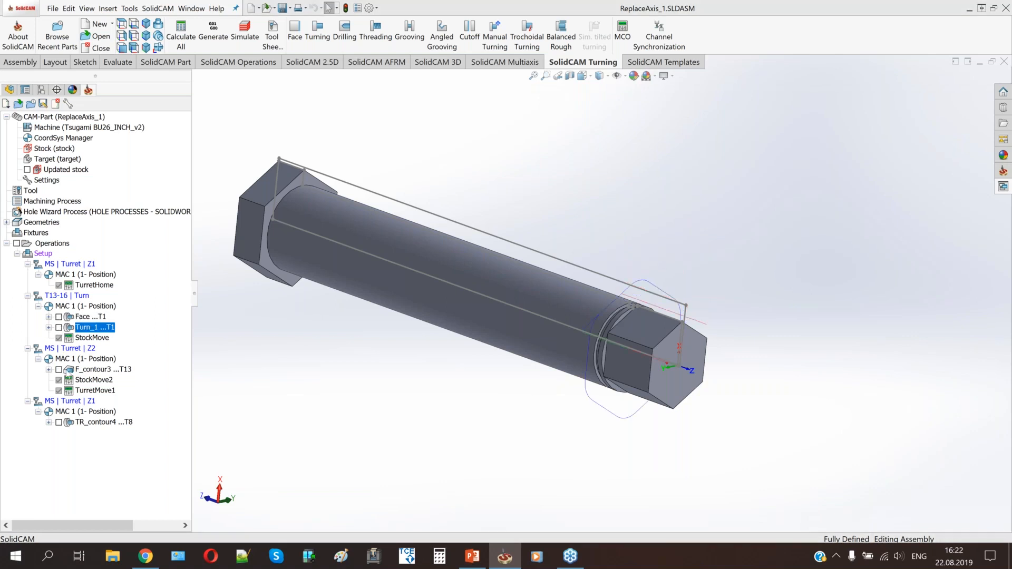
- Display the F_contour3 toolpath on its own, and replace it with the TR_contour4 toolpath
left_click(59, 369)
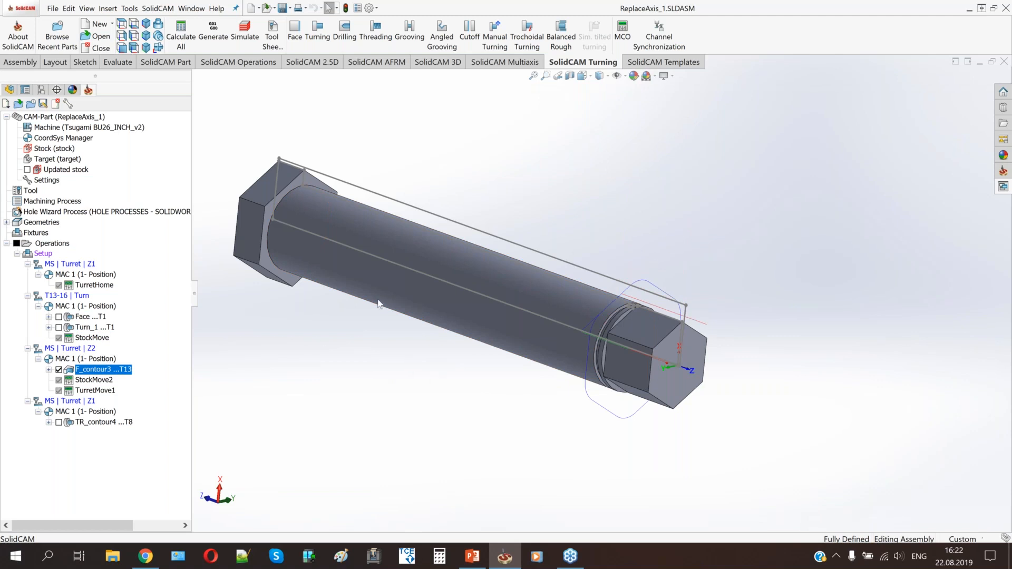
left_click(58, 369)
left_click(58, 423)
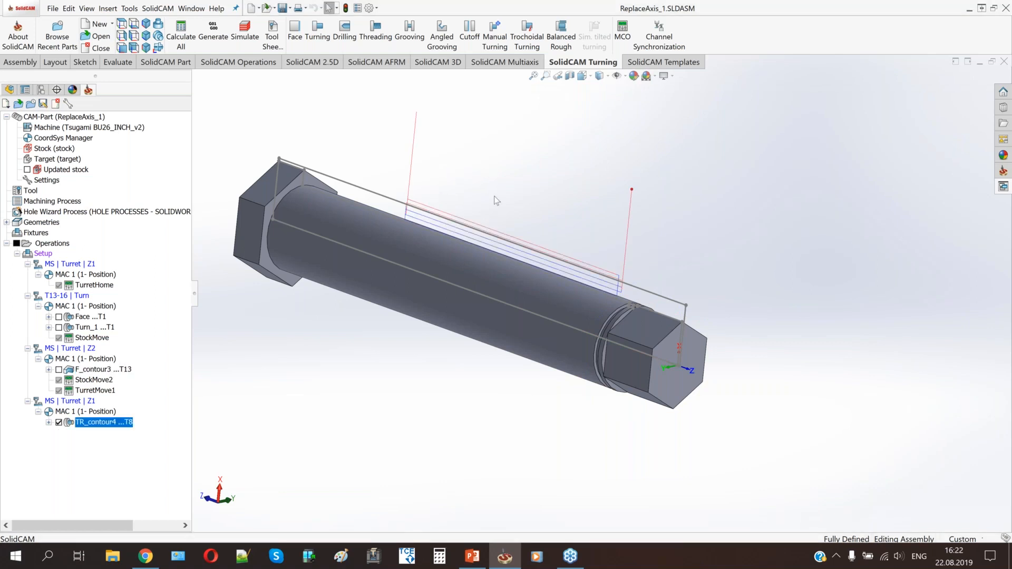
- Review the tool and submachine settings of the TR_contour4 turning operation and close it without changes
double_click(100, 424)
left_click(212, 86)
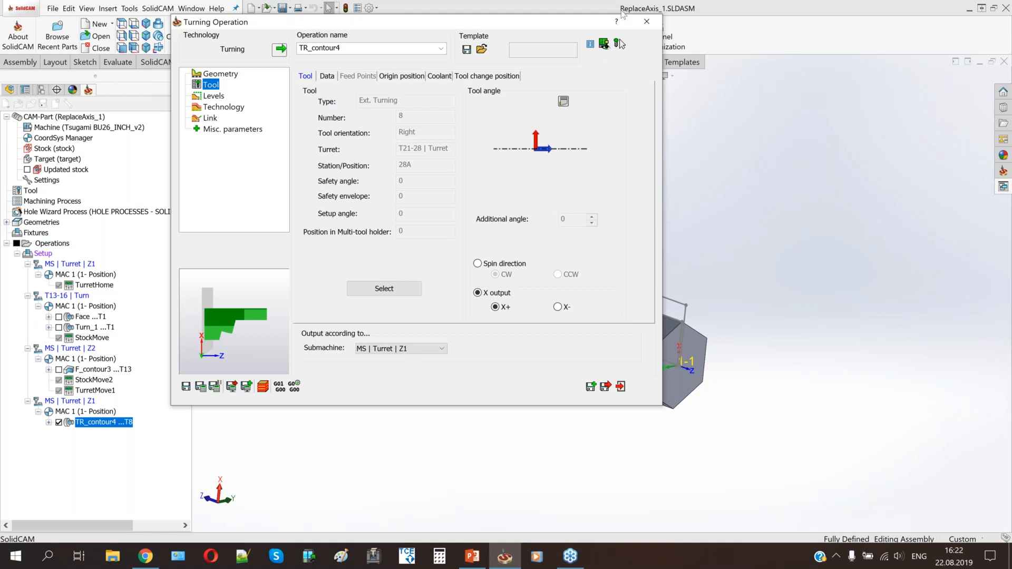
left_click(650, 20)
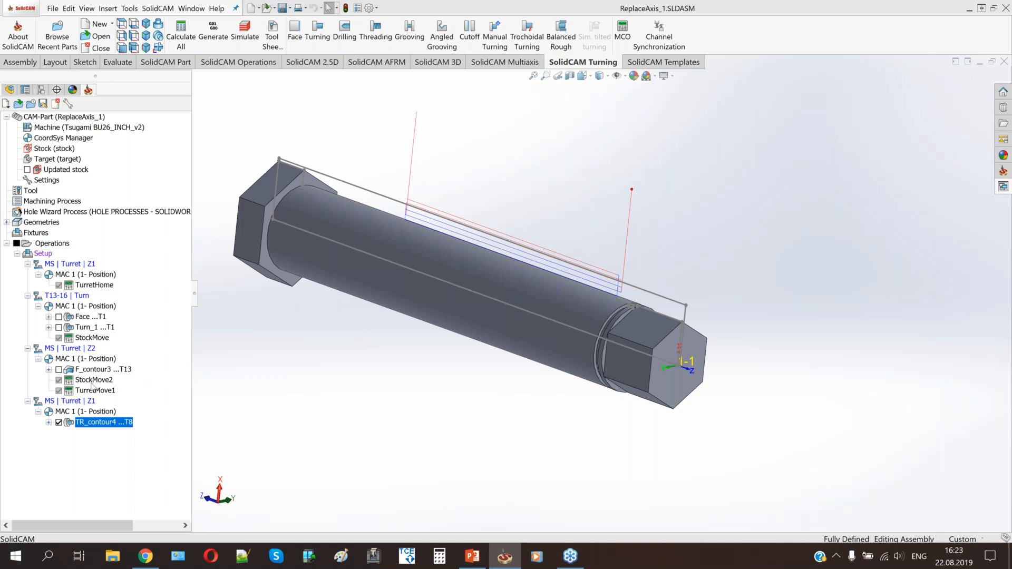
- Review the T1 and T2 axis assignments in the channel synchronization table and close it
left_click(654, 39)
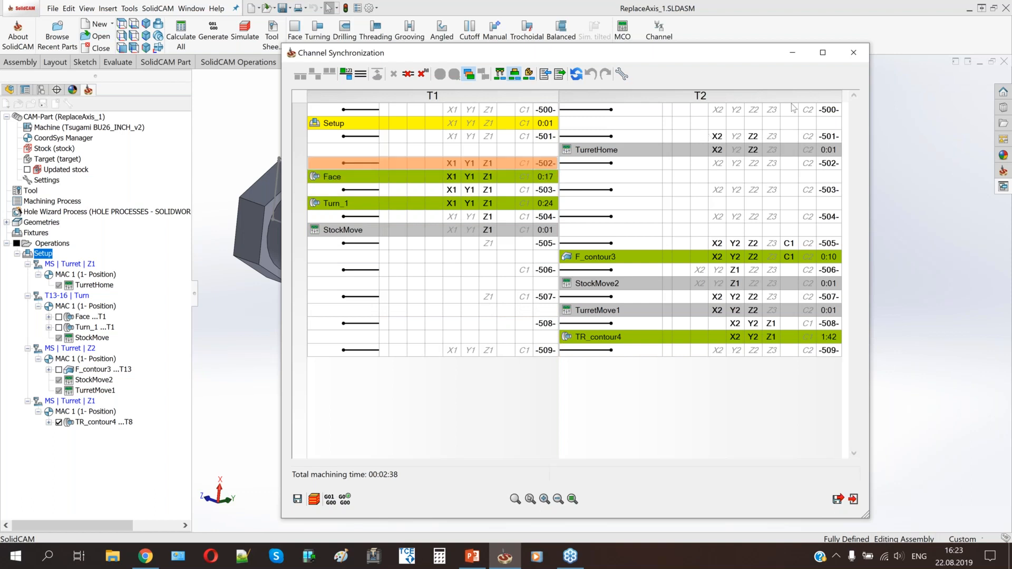
left_click(848, 55)
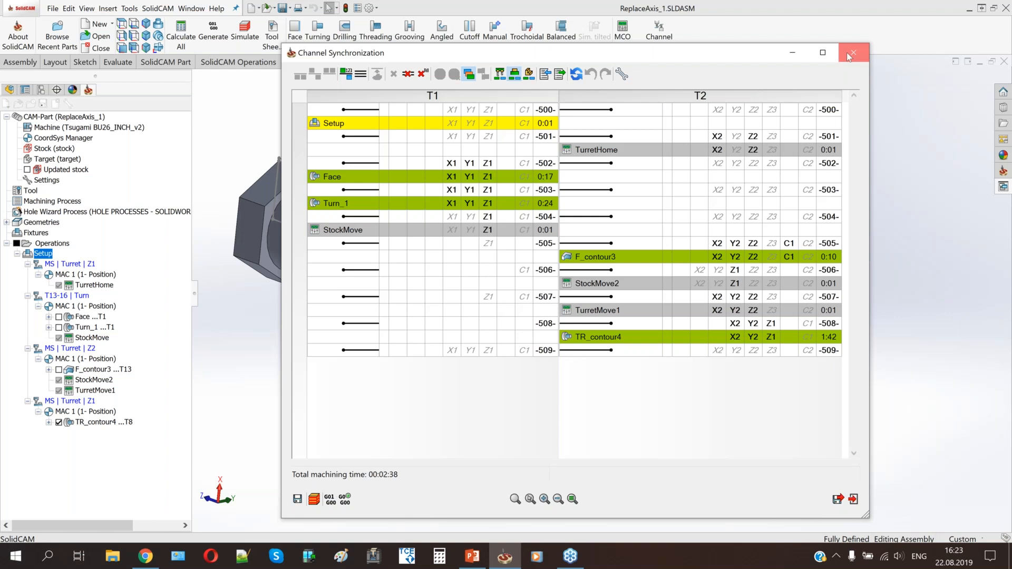
- Simulate all operations from TurretHome to TR_contour4 in Machine Simulation mode
left_click(95, 285)
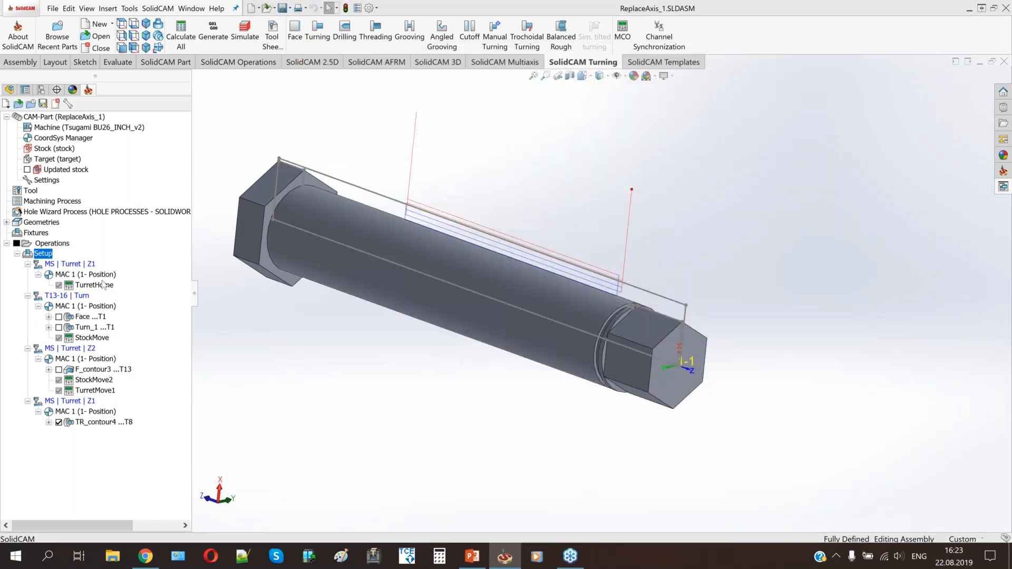
left_click(100, 422, "shift")
right_click(101, 421)
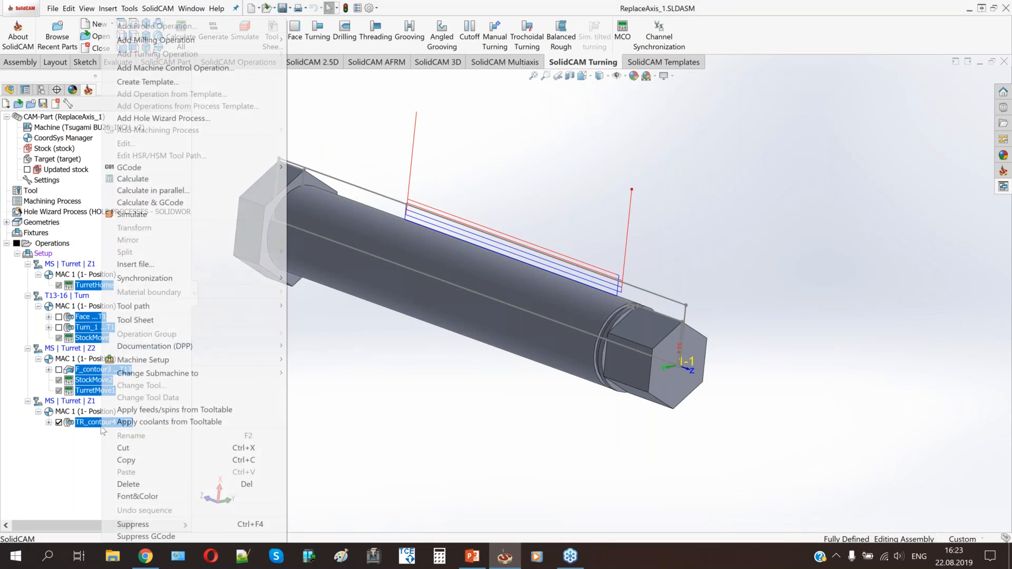
left_click(151, 214)
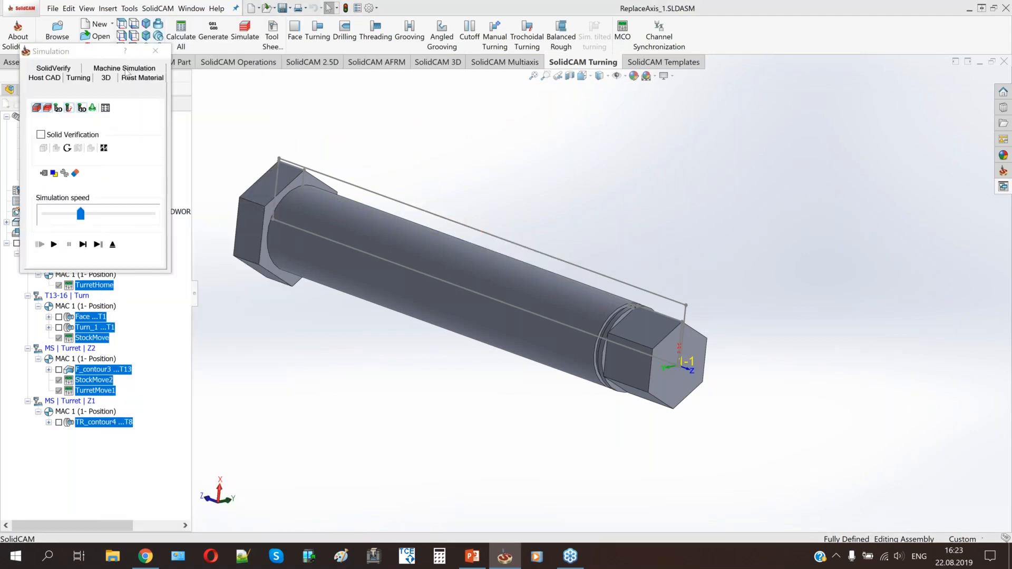
left_click(126, 69)
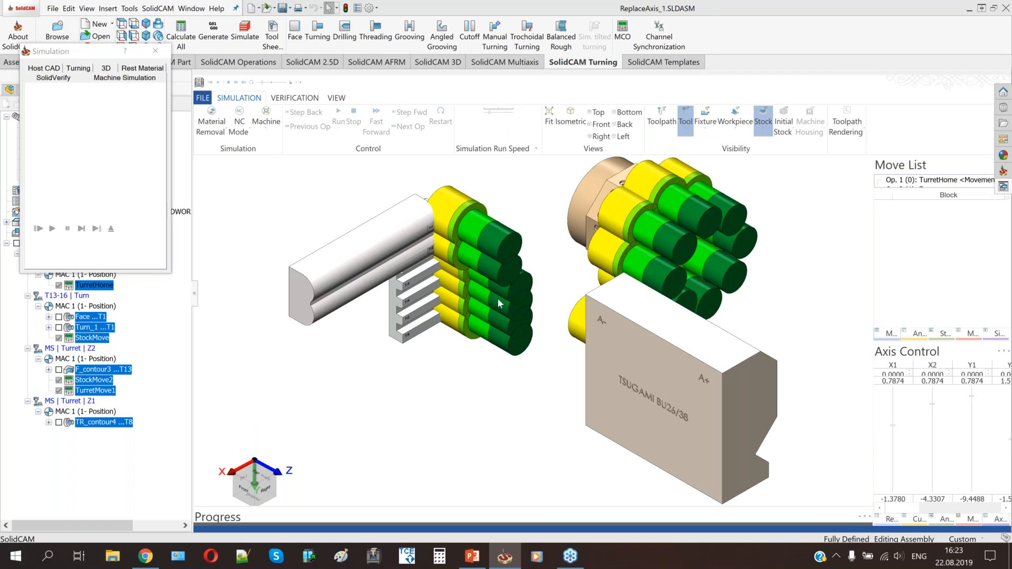
scroll(463, 202, "up", 5)
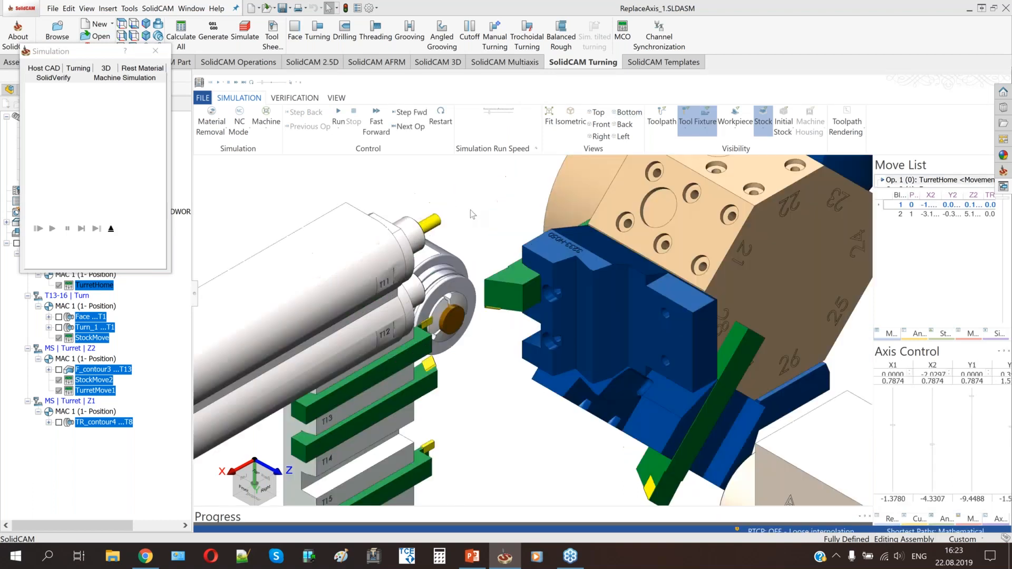
- Step the simulation through the TurretHome moves into the Face operation and inspect the gang tools and turret around the main spindle
left_click(972, 239)
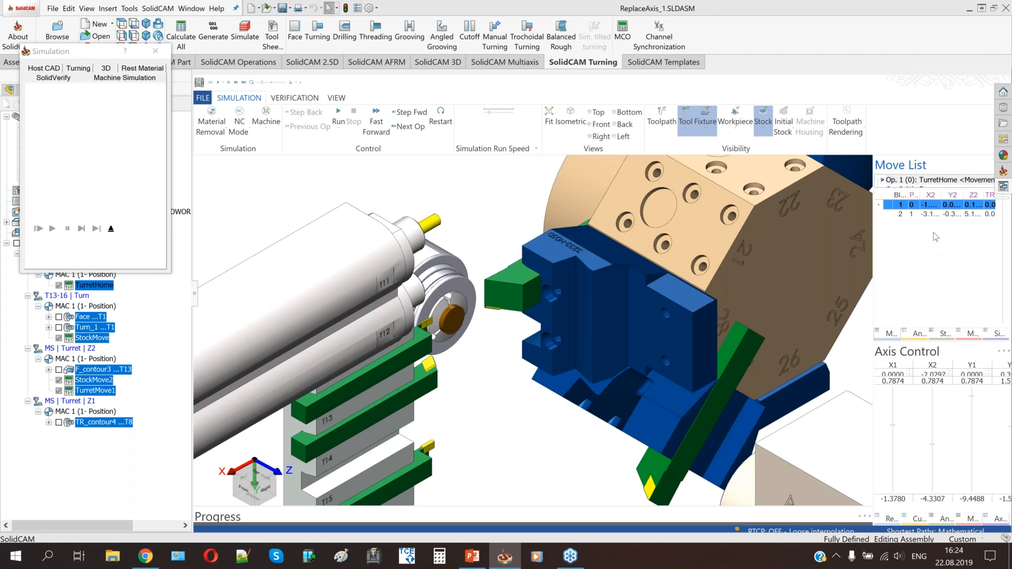
key("Down")
key("Down")
key("Down")
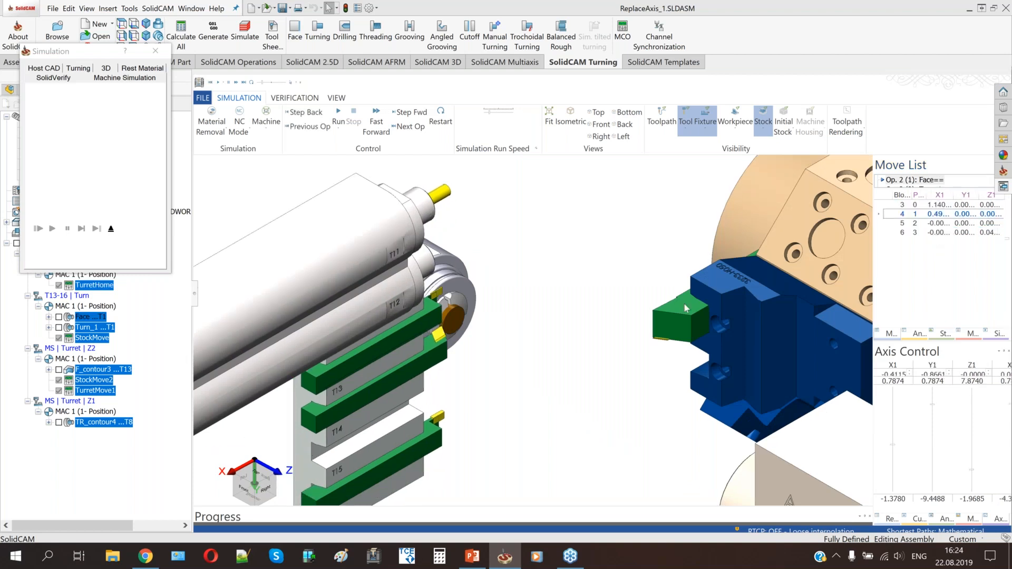
scroll(685, 308, "down", 2)
scroll(685, 308, "down", 3)
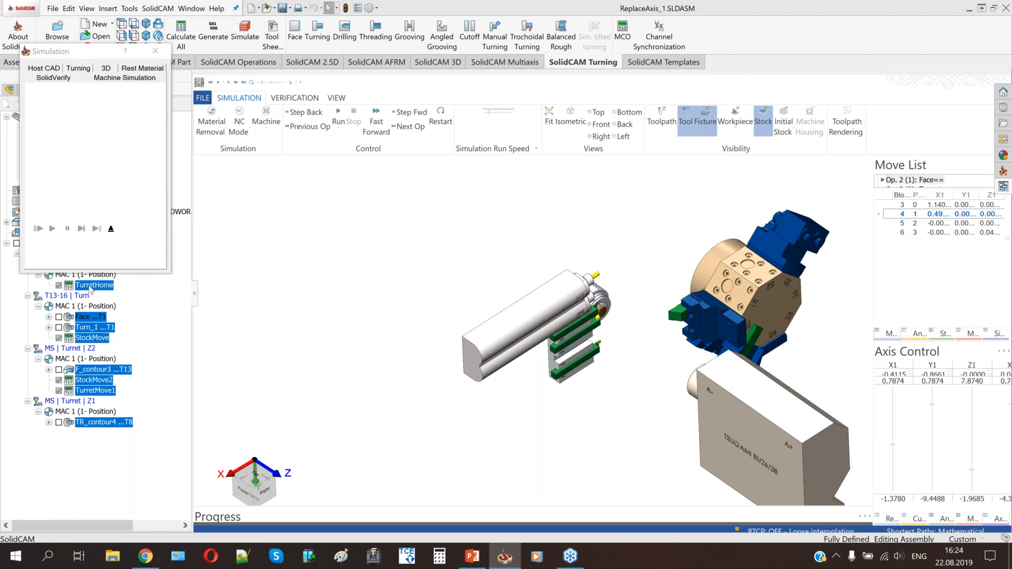
scroll(609, 311, "up", 5)
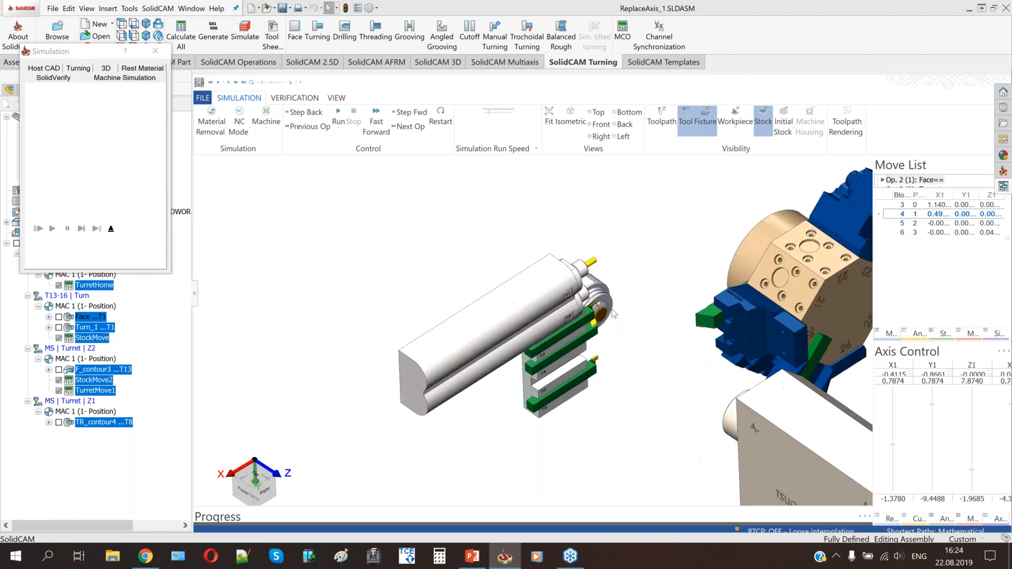
scroll(609, 311, "down", 3)
scroll(609, 311, "up", 3)
scroll(464, 300, "up", 3)
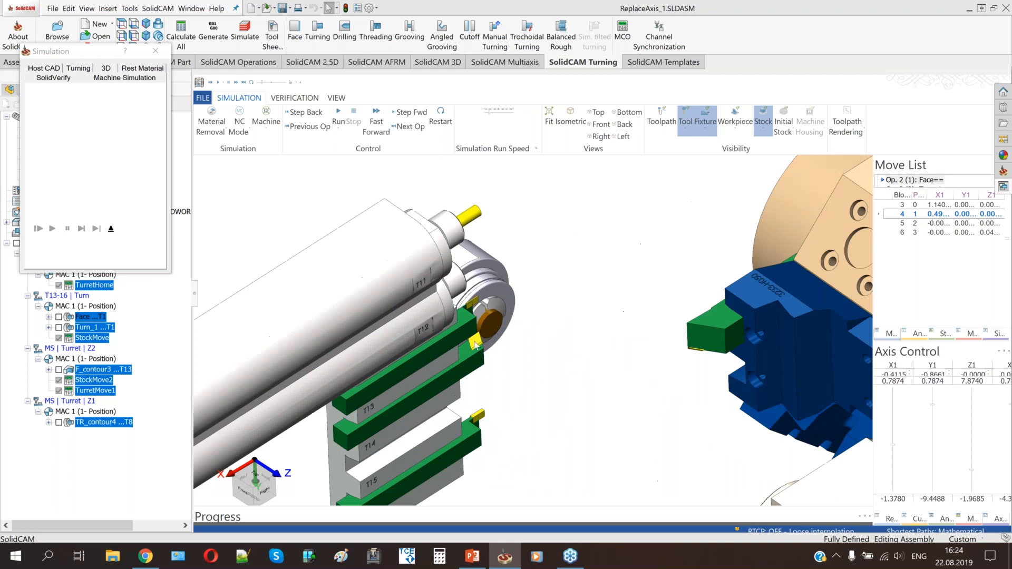
- Step through the remaining Face moves and on into the Turn_1 cutting moves
left_click(984, 215)
left_click(949, 225)
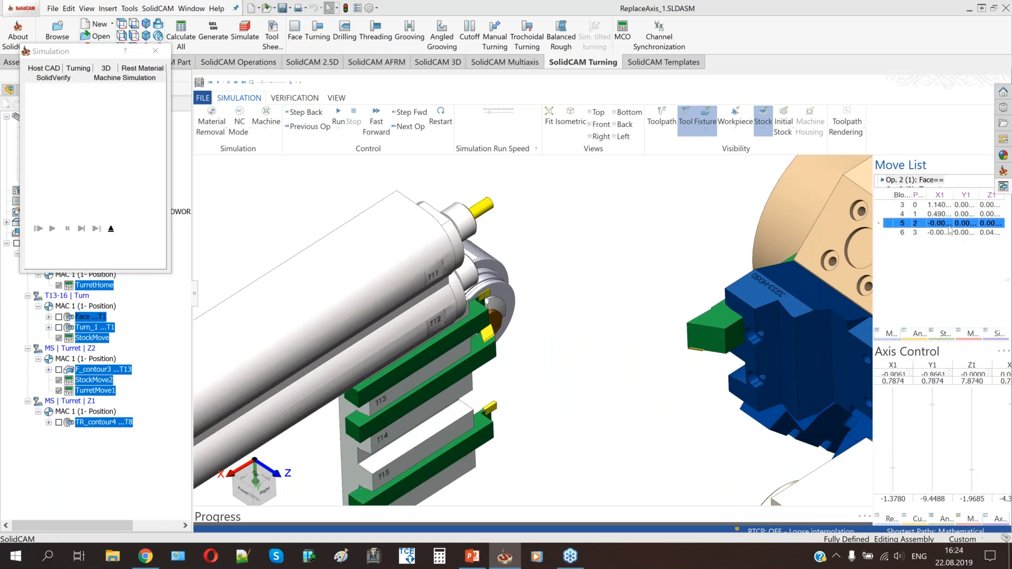
key("Down")
key("Down")
key("Down")
key("Down")
key("Down")
key("Down")
key("Down")
key("Down")
key("Down")
key("Down")
key("Down")
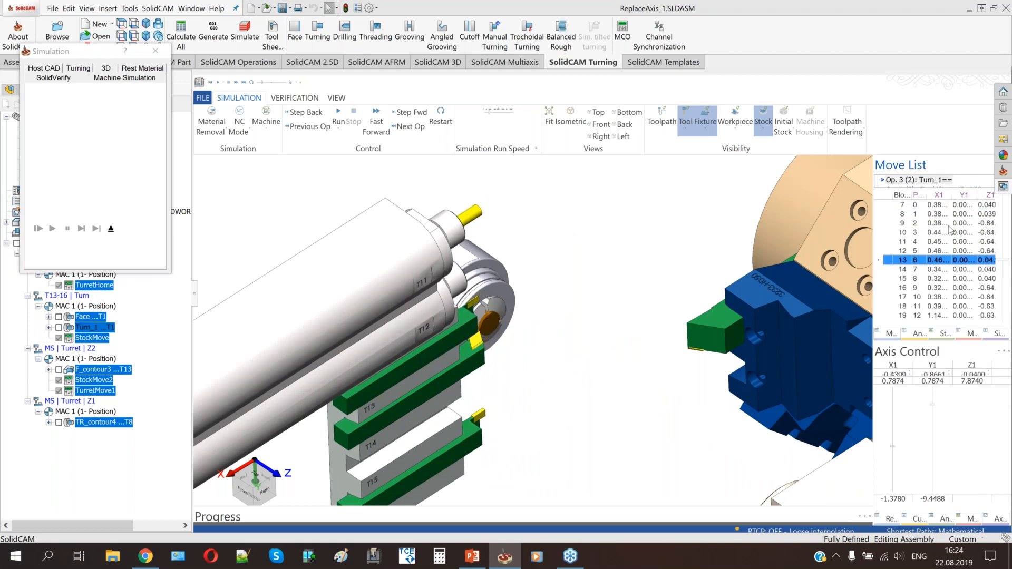
- Step through the rest of Turn_1 and the StockMove bar feed to the start of F_contour3
key("Down")
key("Down")
key("Down")
key("Down")
key("Down")
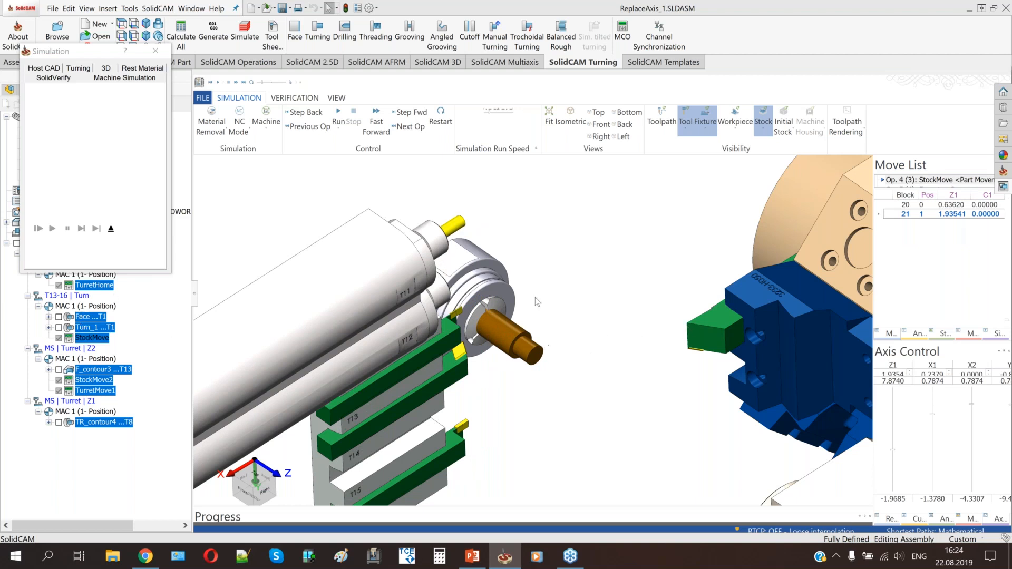
scroll(536, 300, "down", 4)
scroll(512, 341, "up", 6)
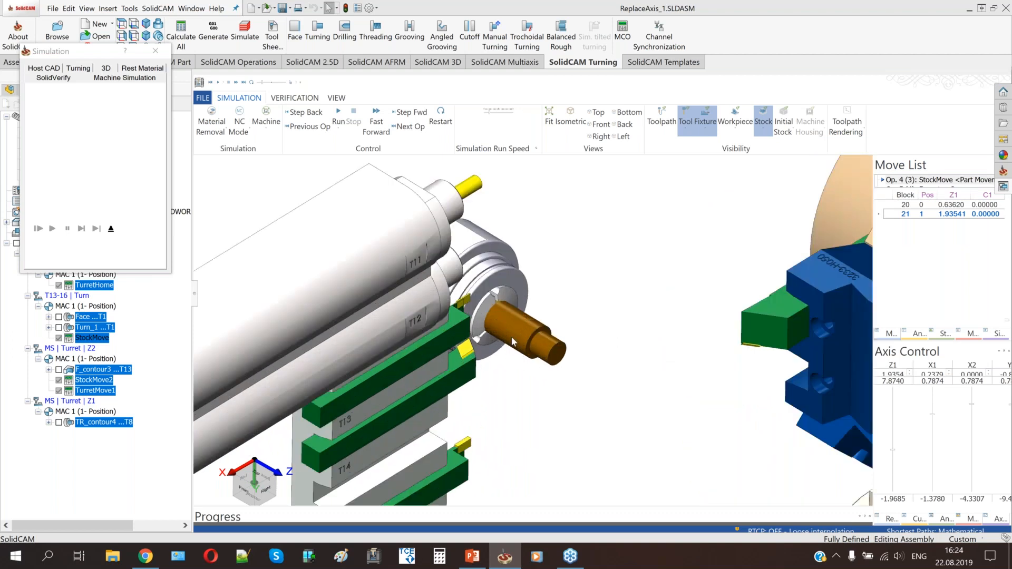
scroll(511, 337, "down", 2)
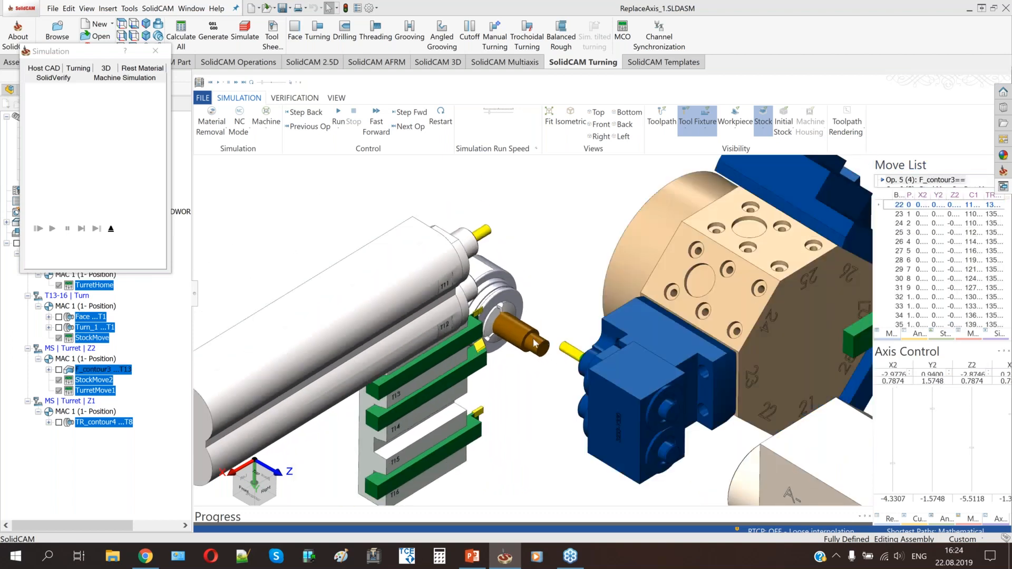
- Run the simulation through the F_contour3 milling and stop it at the start of TR_contour4
scroll(534, 342, "up", 3)
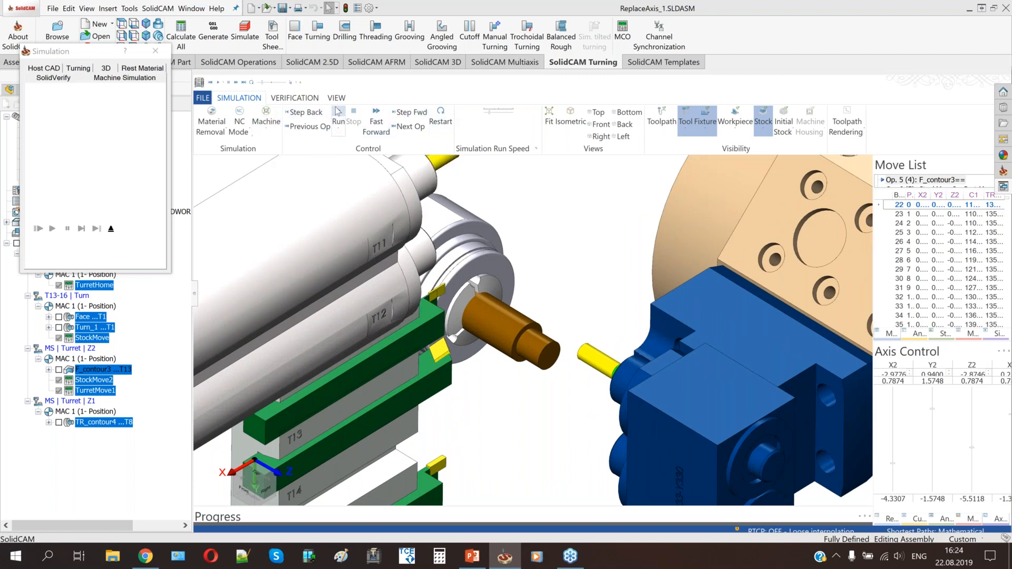
left_click(338, 113)
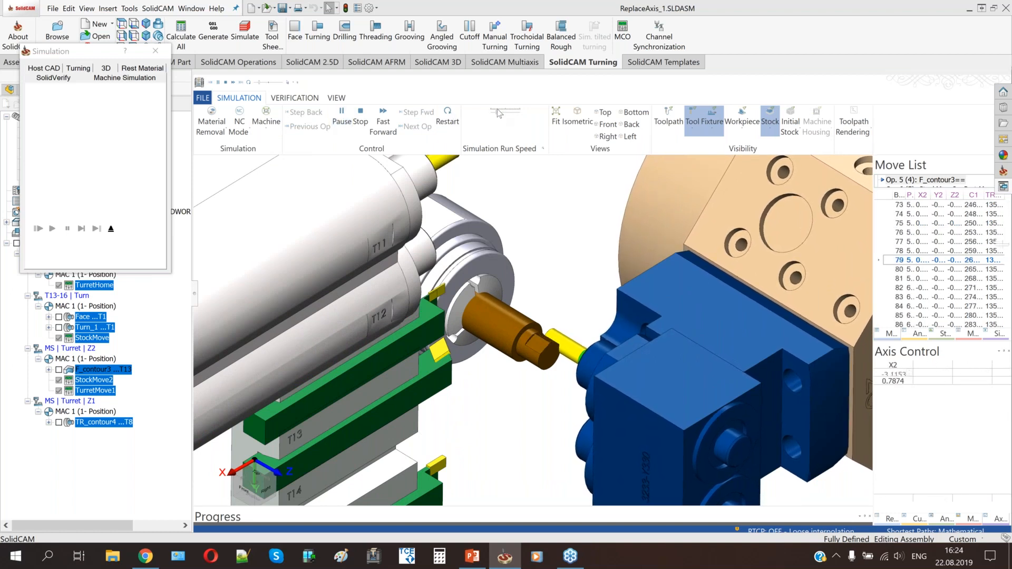
left_click(342, 117)
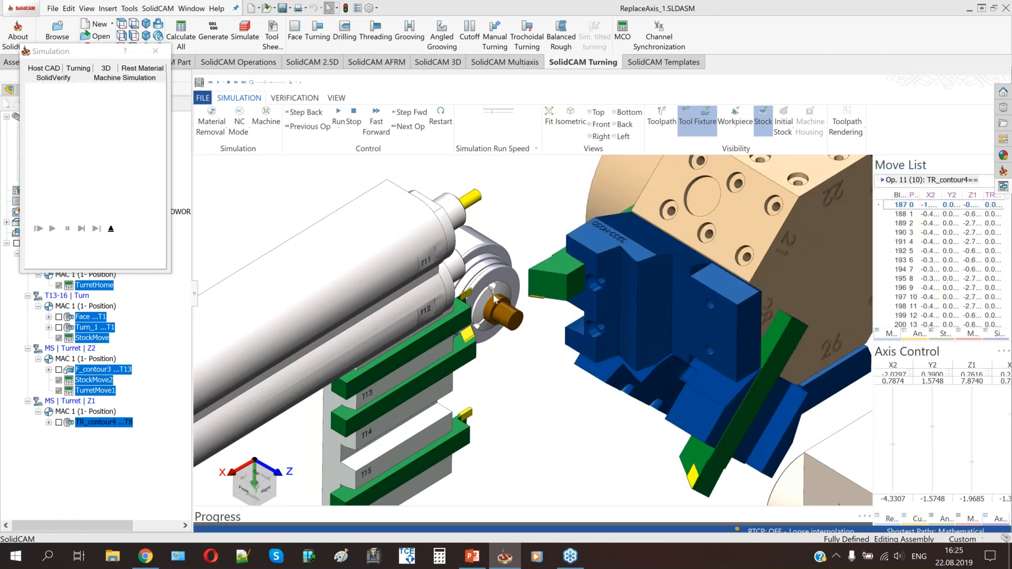
- Examine the turret turning tool's position relative to the bar and guide bushing at the start of TR_contour4
scroll(487, 289, "down", 3)
middle_click_drag(489, 277, 487, 289)
scroll(488, 287, "up", 6)
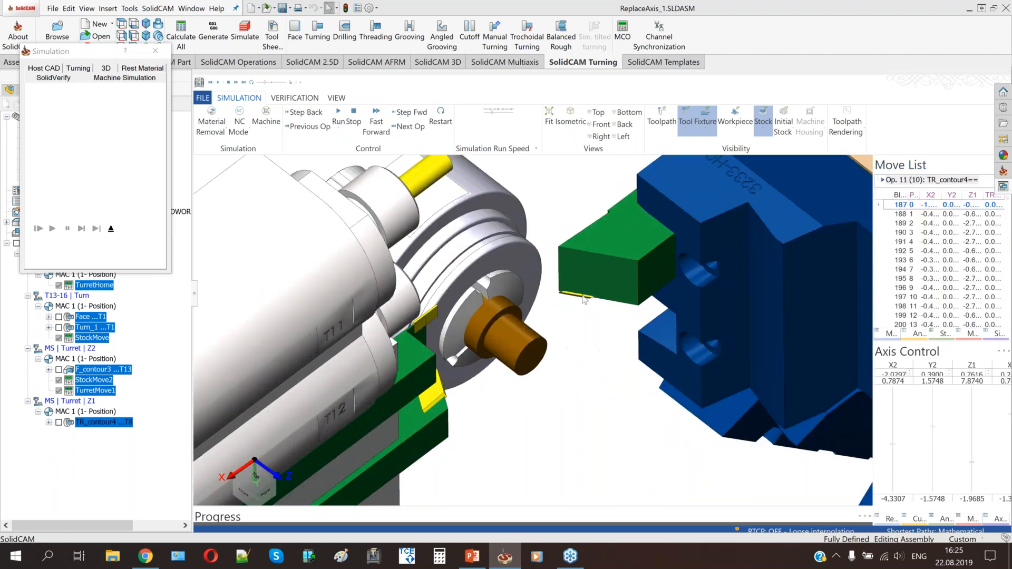
scroll(582, 296, "down", 3)
middle_click_drag(579, 296, 580, 345)
scroll(597, 301, "up", 5)
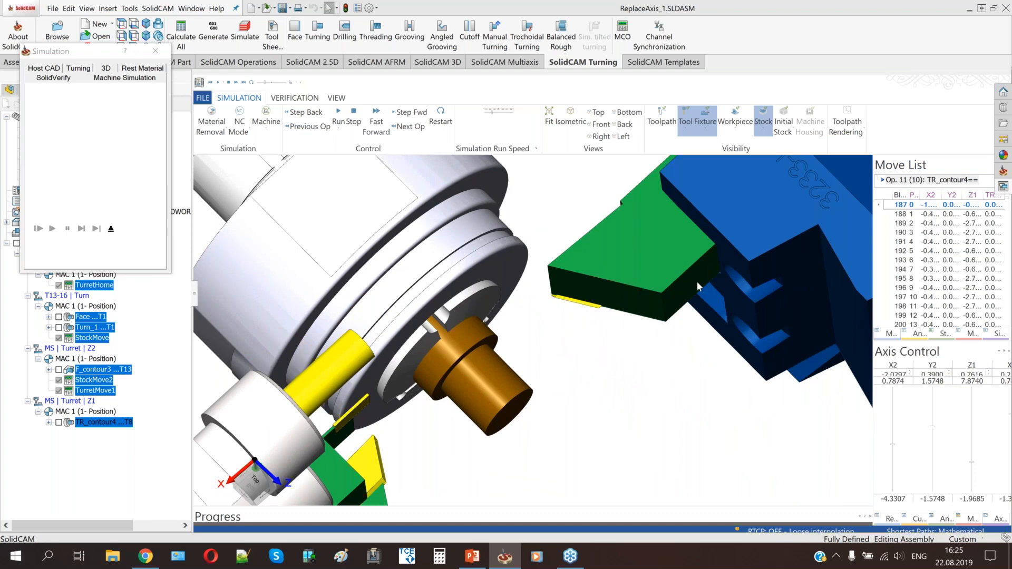
scroll(697, 281, "down", 4)
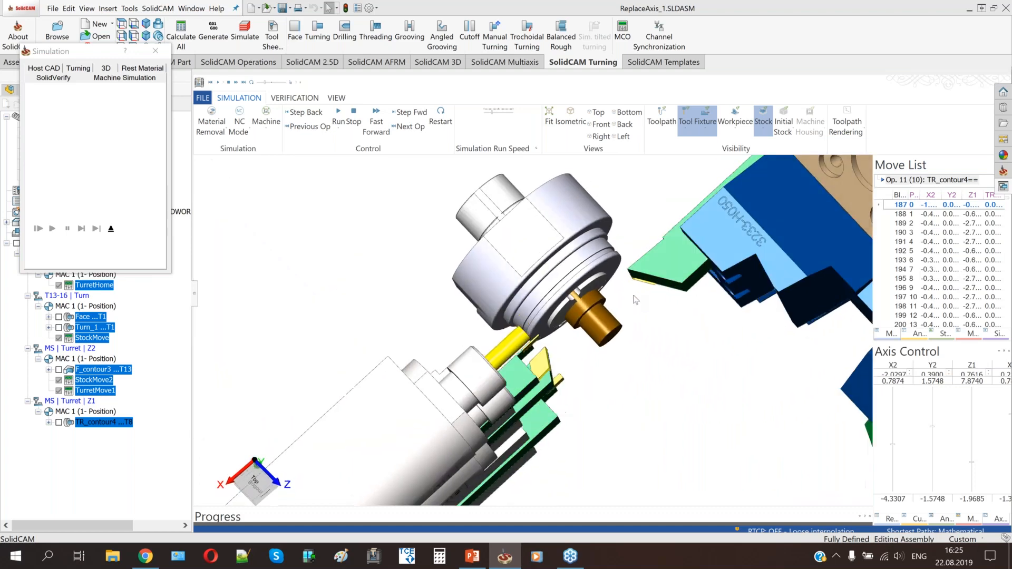
scroll(630, 292, "up", 4)
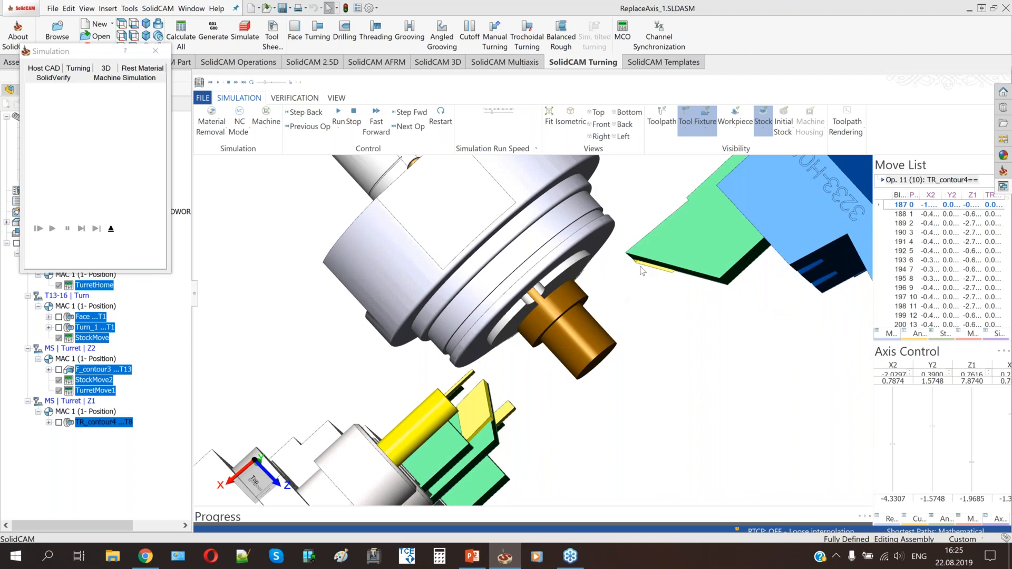
scroll(626, 284, "down", 3)
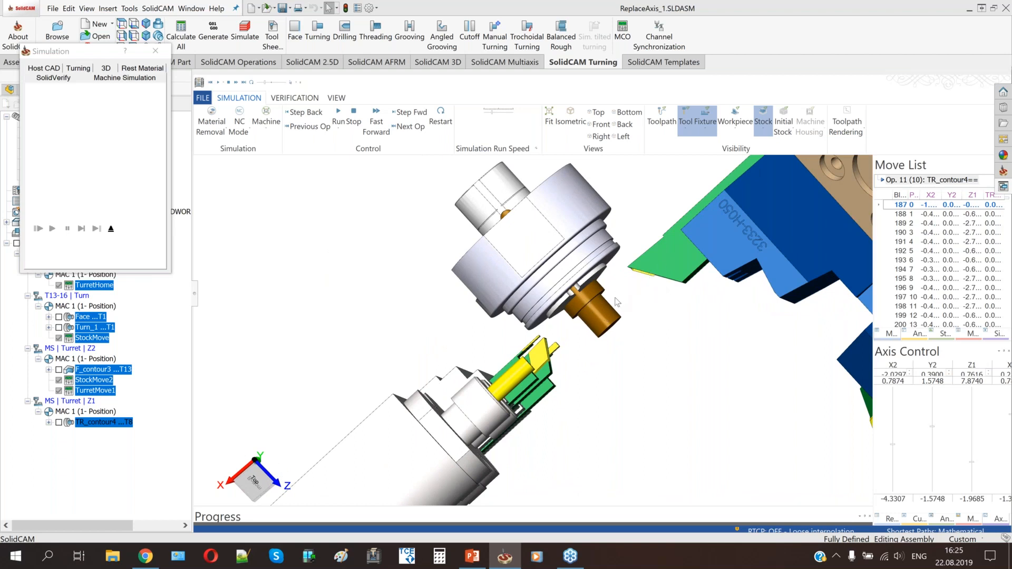
- Step through the TR_contour4 moves up to block 199, watching the bar travel along Z1 past the turret tool
key("Down")
key("Down")
key("Down")
key("Down")
key("Down")
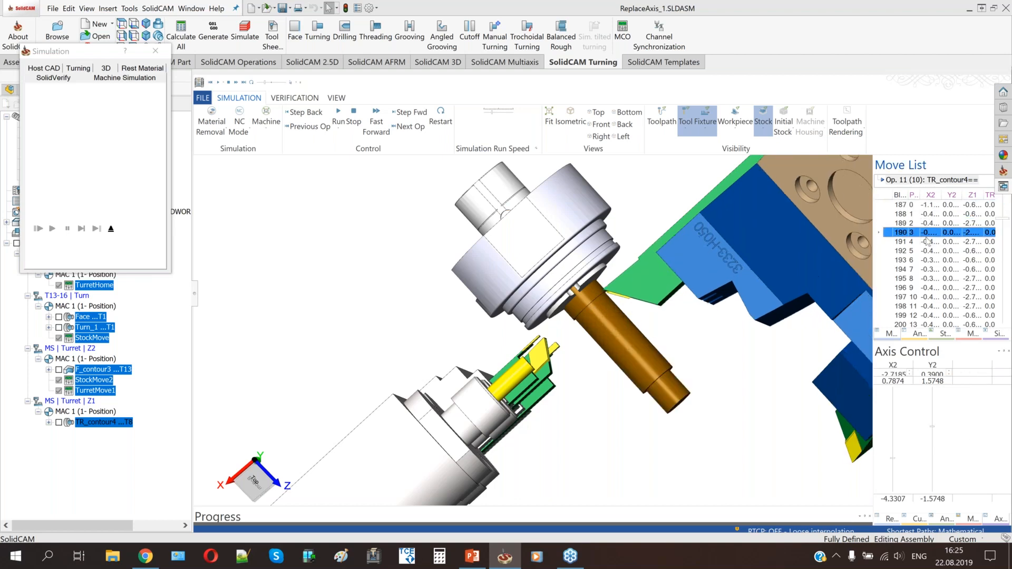
key("Down")
key("Down")
key("Down")
key("Down")
key("Down")
key("Down")
key("Down")
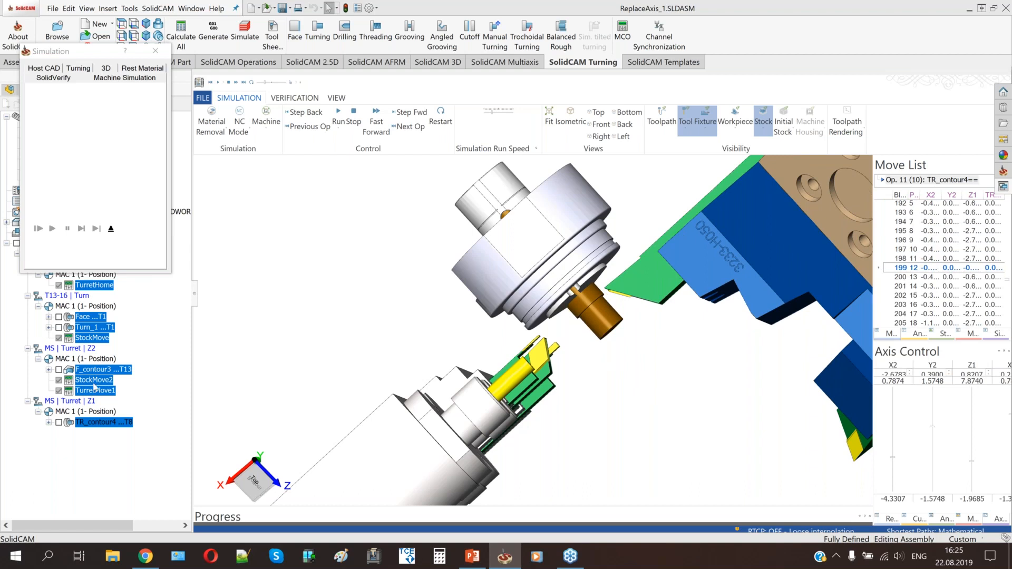
- Step TR_contour4 to its last block, 205, inspect the turned bar and exit the simulation
left_click(913, 288)
key("Down")
key("Down")
key("Down")
key("Down")
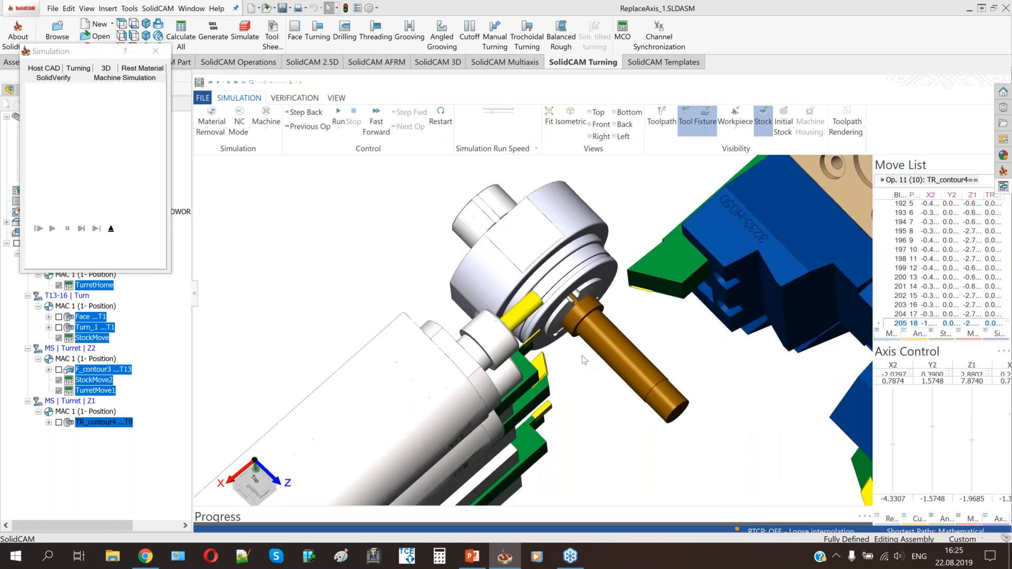
scroll(604, 394, "up", 3)
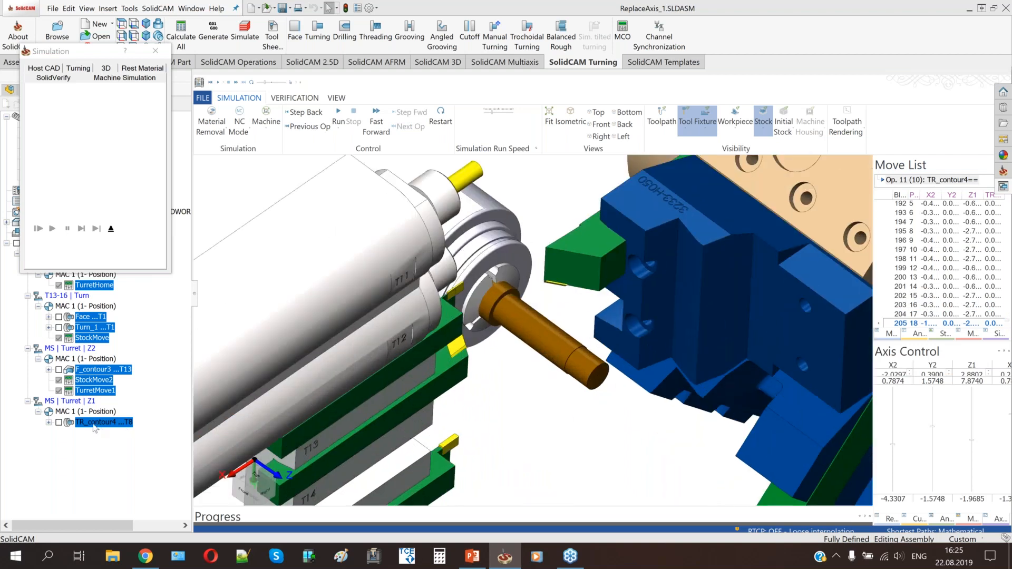
left_click(111, 229)
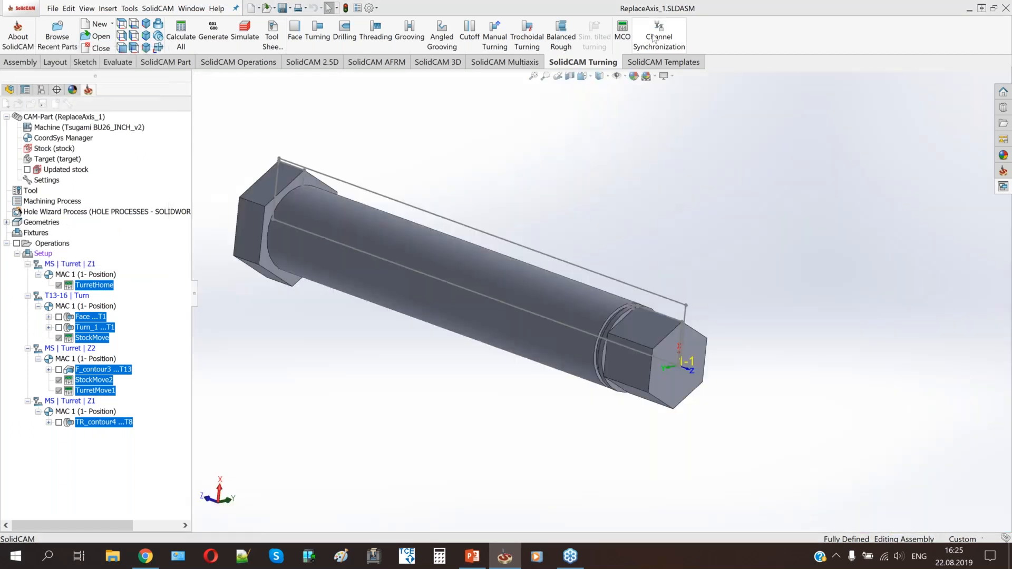
- Check the axis pattern options for the TR_contour4 synchronization label in the Channel Synchronization table and close it without changes
left_click(660, 36)
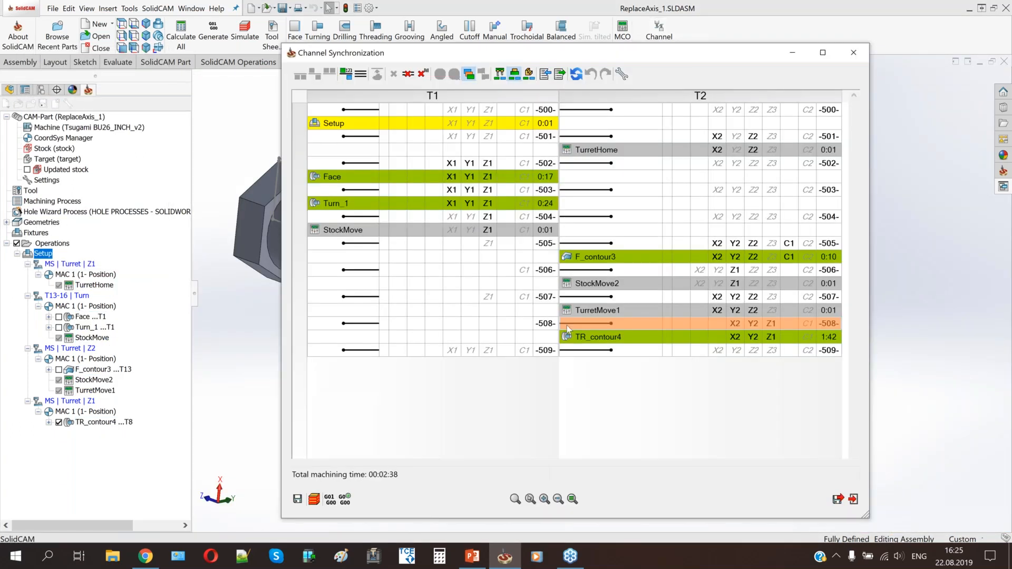
right_click(569, 328)
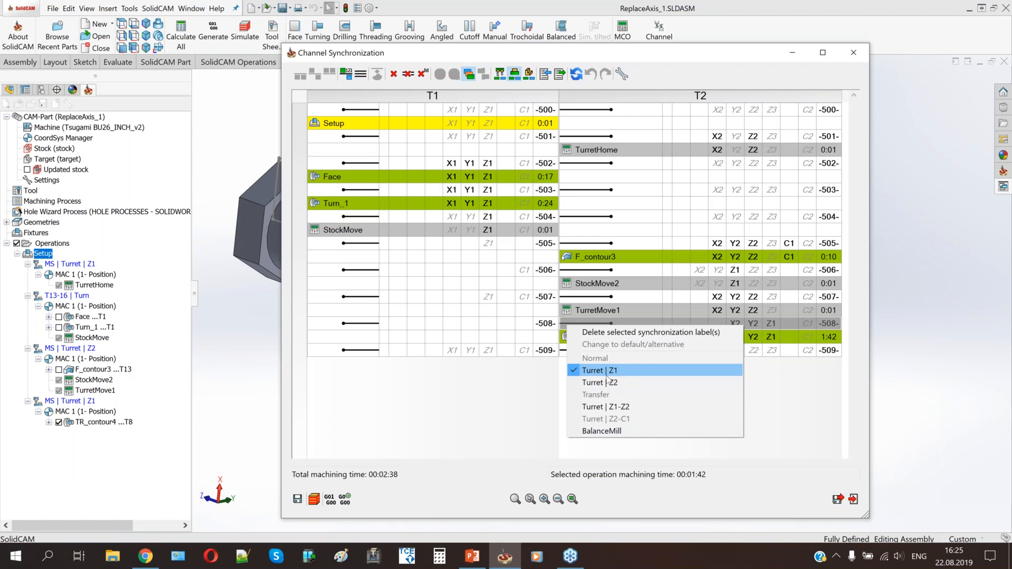
left_click(527, 51)
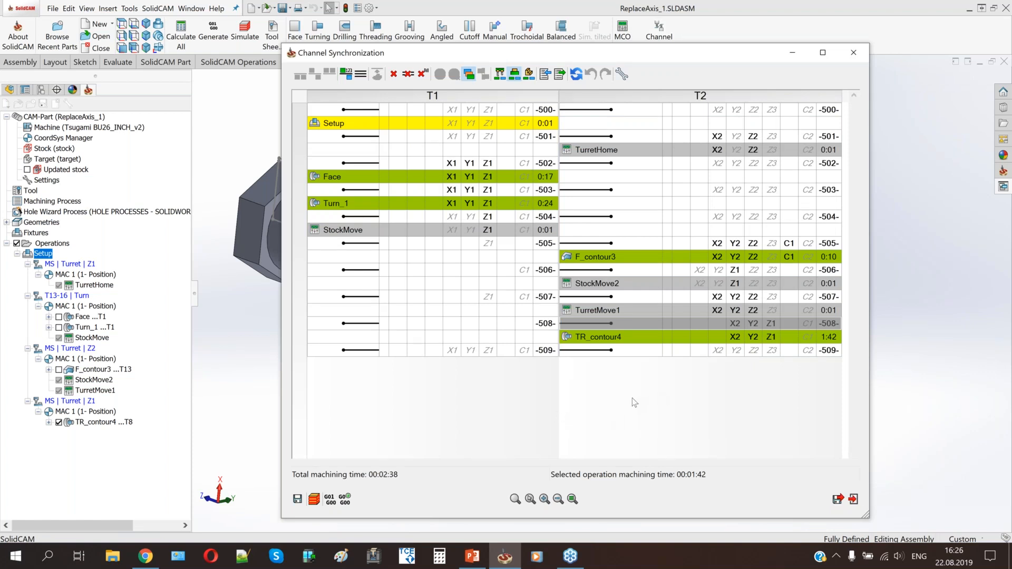
left_click(854, 53)
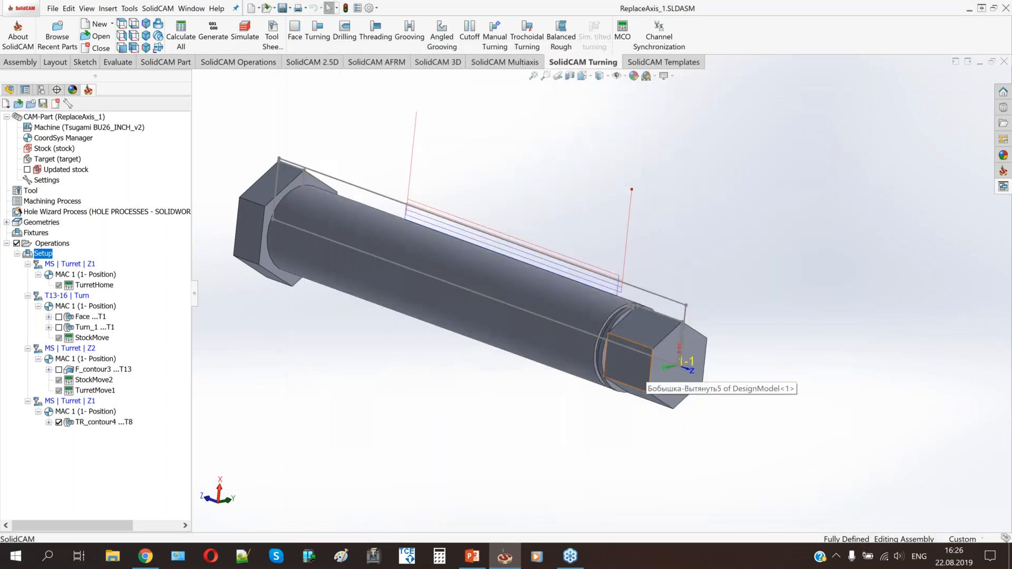
- Switch to the PowerPoint slide show and advance to the Mixed Control slide with the exchanged axis example
left_click(470, 559)
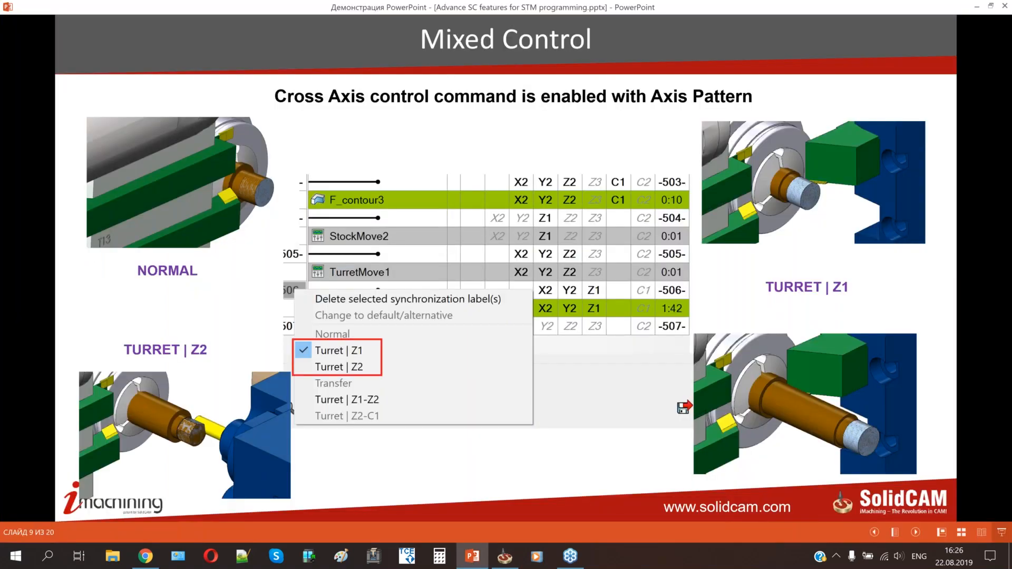
key("Right")
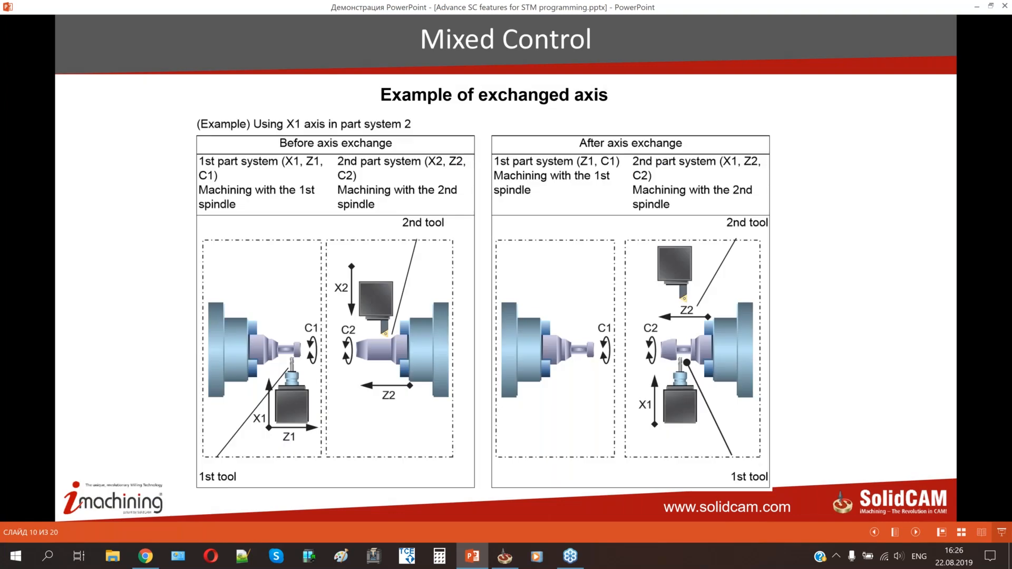
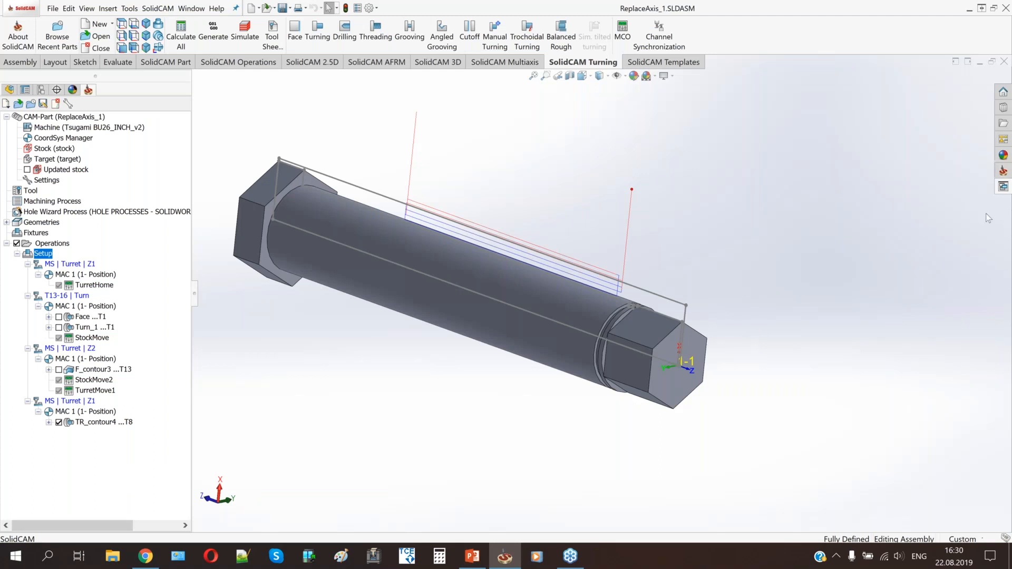
- Open the recent CAM part Exchange Axis and bring up its part tool table
left_click(1003, 171)
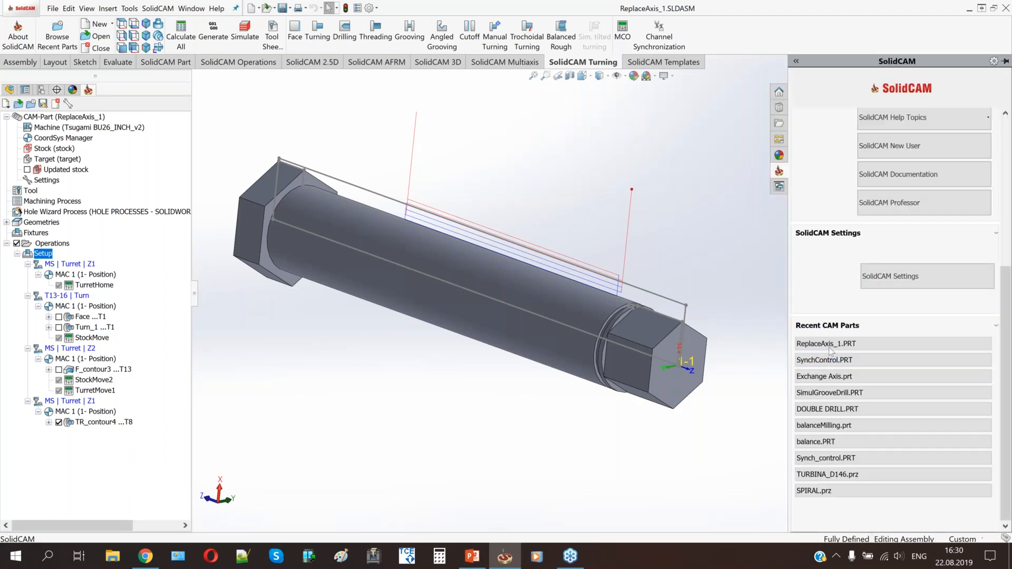
left_click(824, 376)
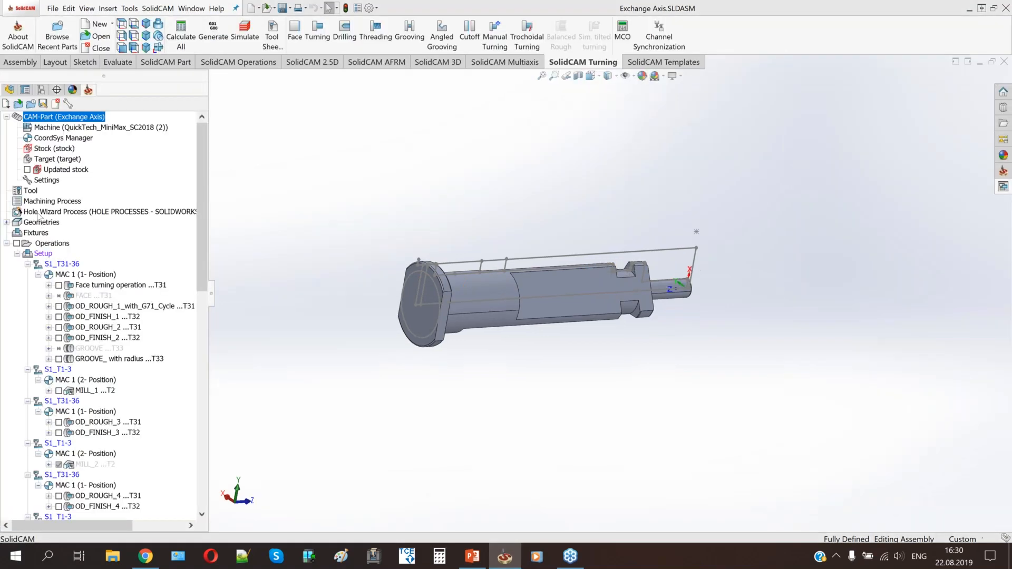
double_click(30, 191)
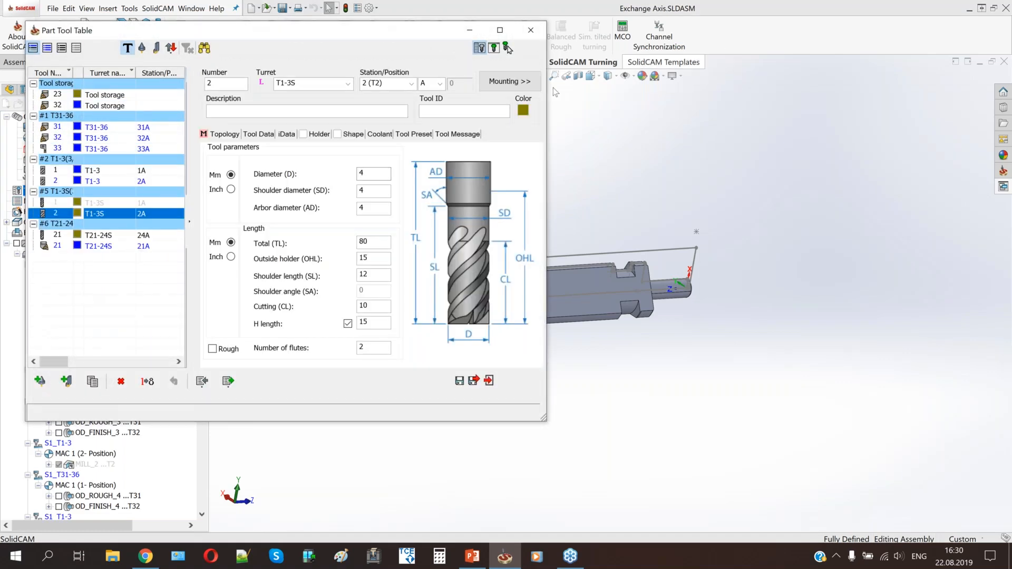
- Inspect the mounting of tool 2 on turret T1-3S relative to the machine's tool posts and spindles, and close the tool table
left_click(510, 83)
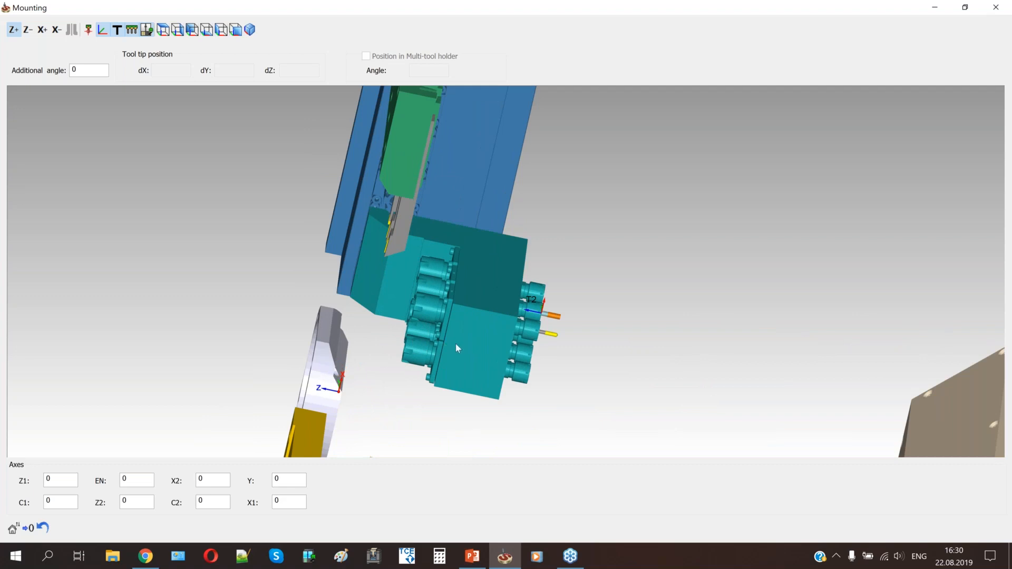
middle_click_drag(456, 344, 411, 318)
middle_click_drag(420, 278, 543, 324)
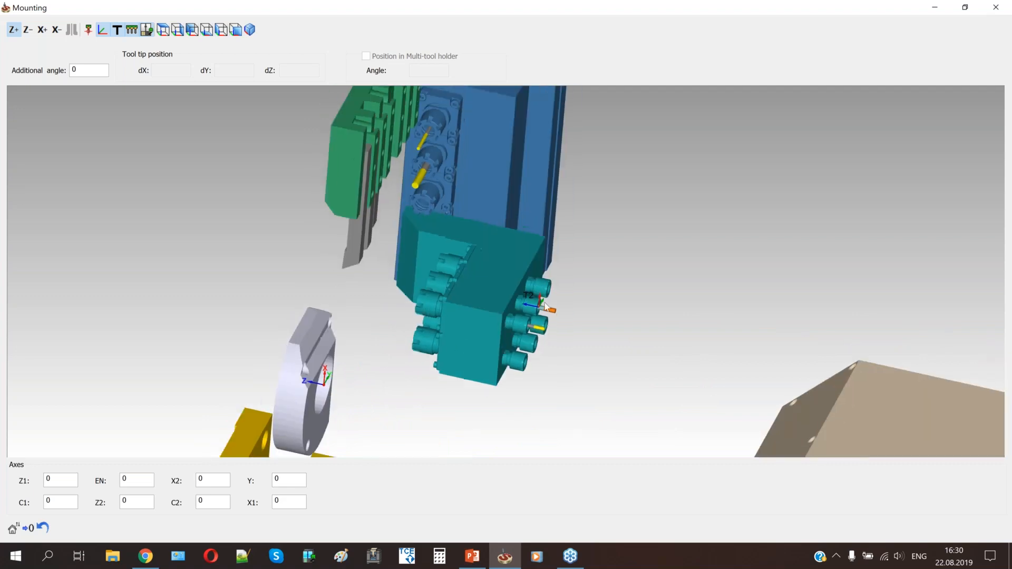
scroll(522, 281, "down", 4)
scroll(484, 375, "up", 2)
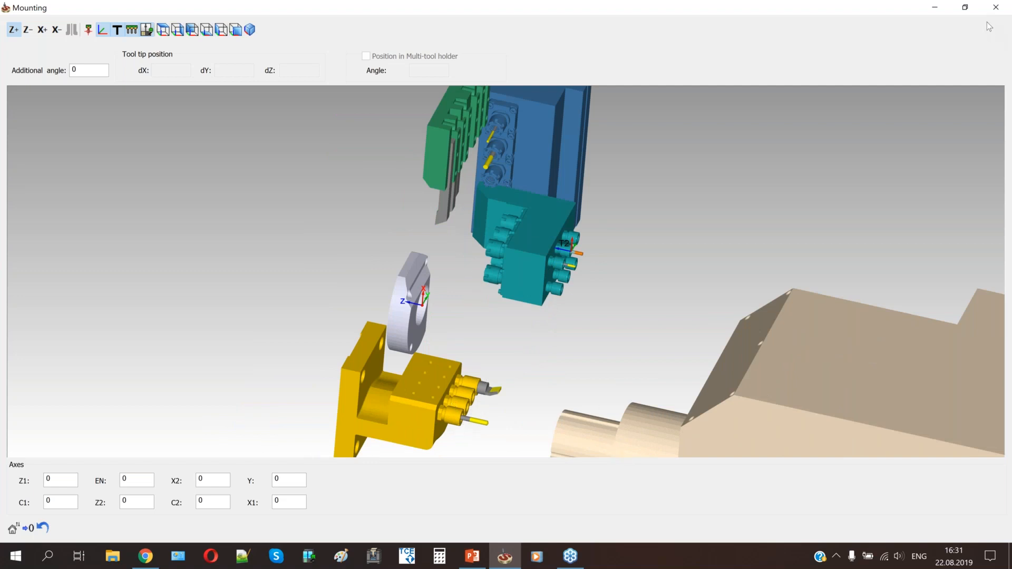
left_click(996, 7)
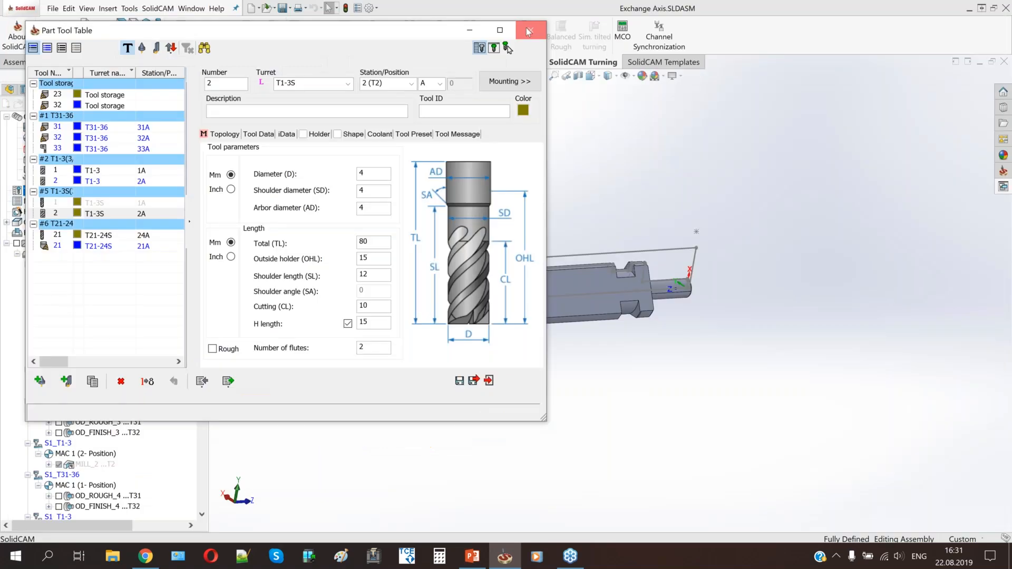
left_click(529, 31)
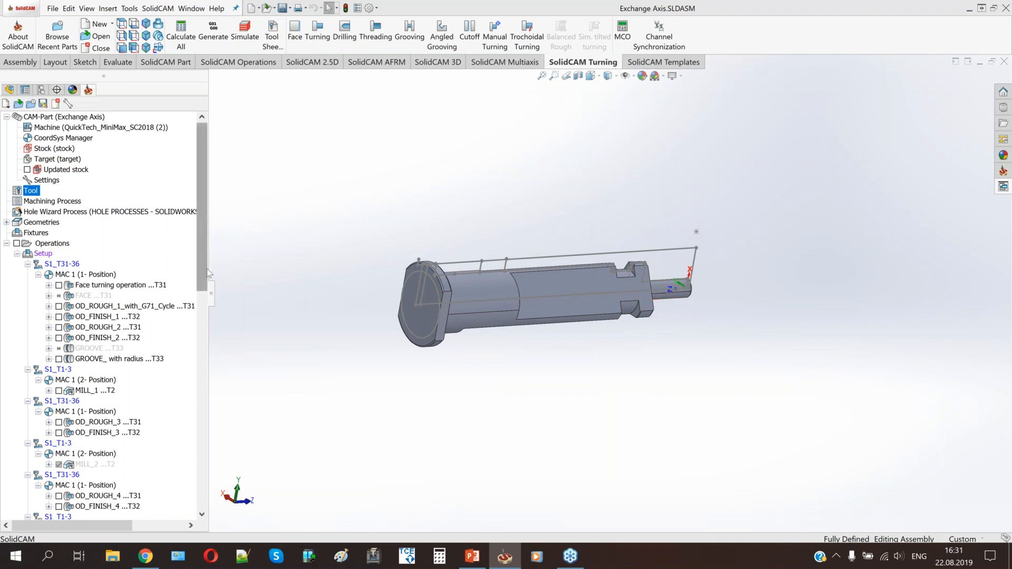
- Review the sub-spindle operations at the end of the operations list and examine the flanged back face of the part
left_click_drag(206, 273, 199, 481)
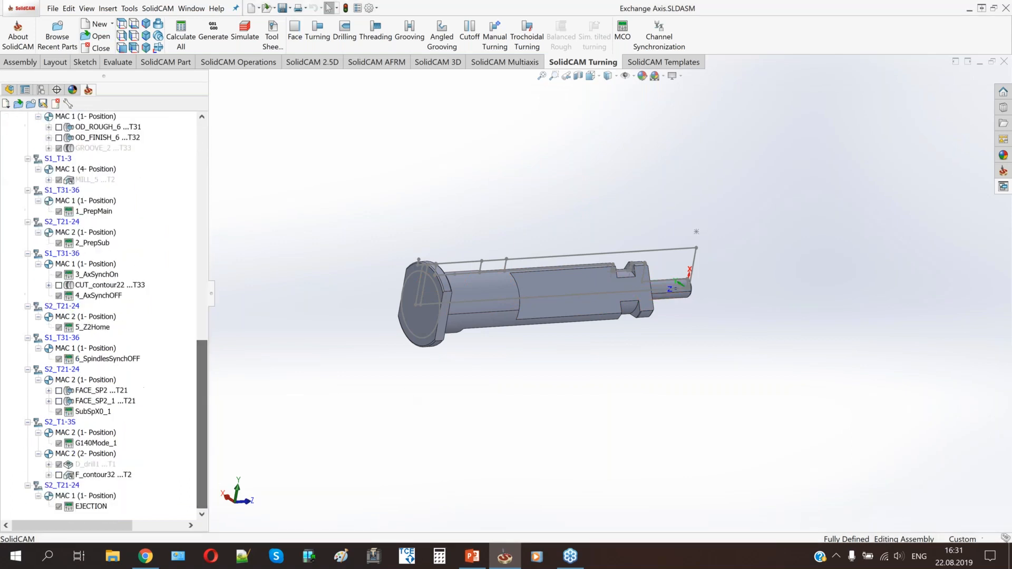
scroll(409, 304, "down", 5)
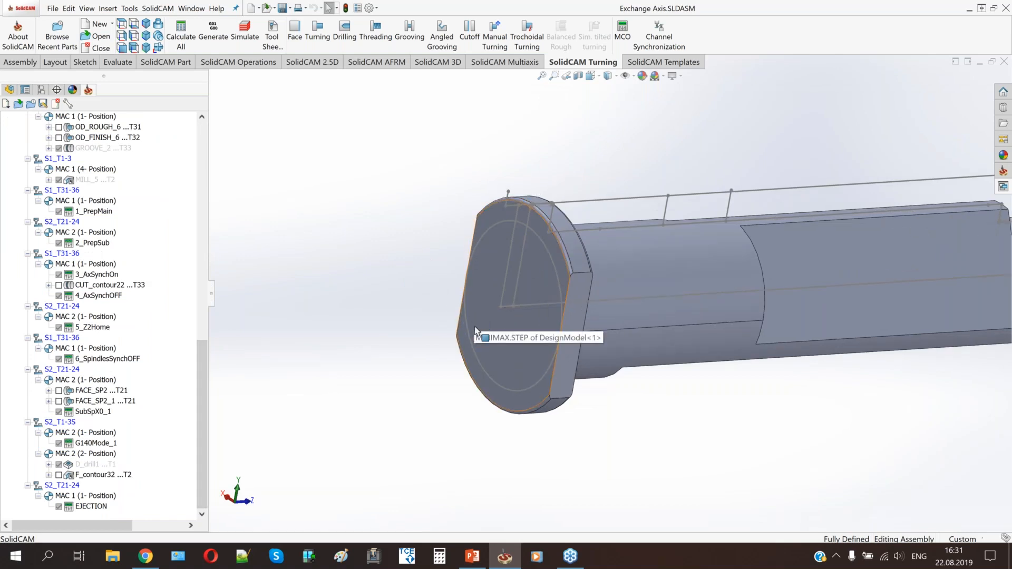
left_click(571, 315)
middle_click_drag(501, 309, 580, 337)
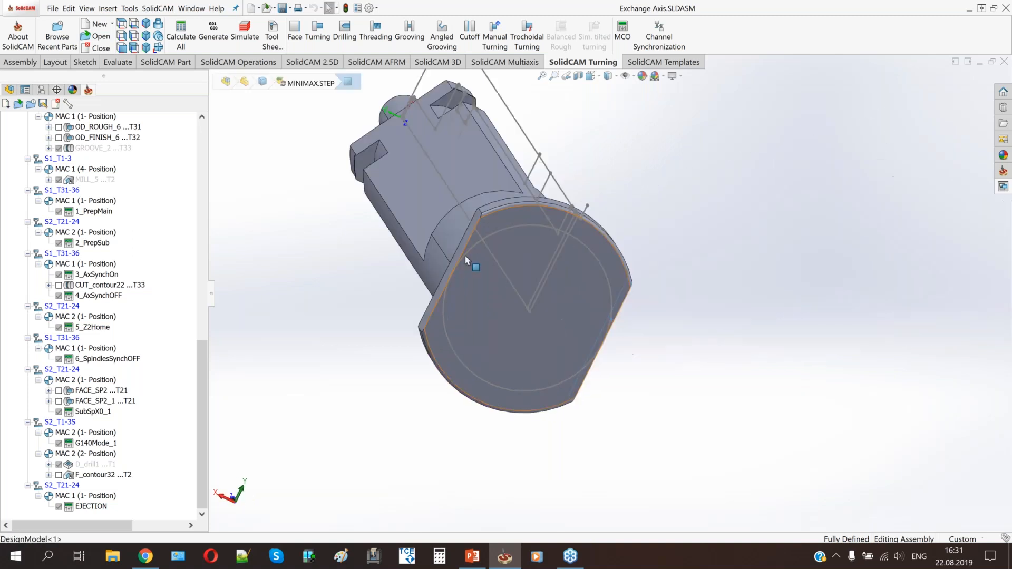
middle_click_drag(492, 293, 533, 282)
left_click(456, 261)
middle_click_drag(457, 261, 415, 257)
scroll(488, 277, "up", 2)
left_click(631, 351)
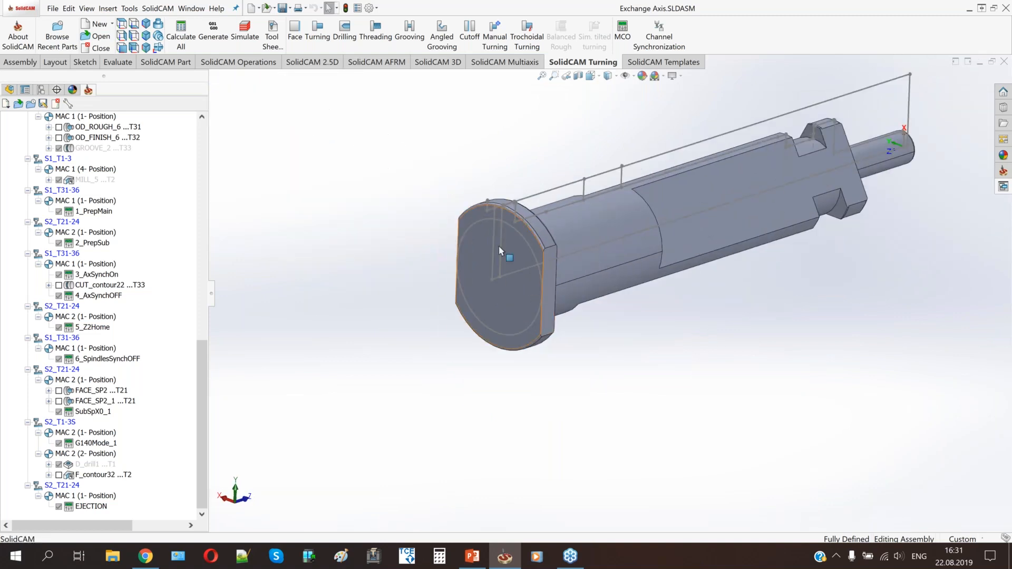
- Open the Channel Synchronization table and check the main-spindle operations down to CUT_contour22, including the synchronized Z1 axis
left_click(659, 36)
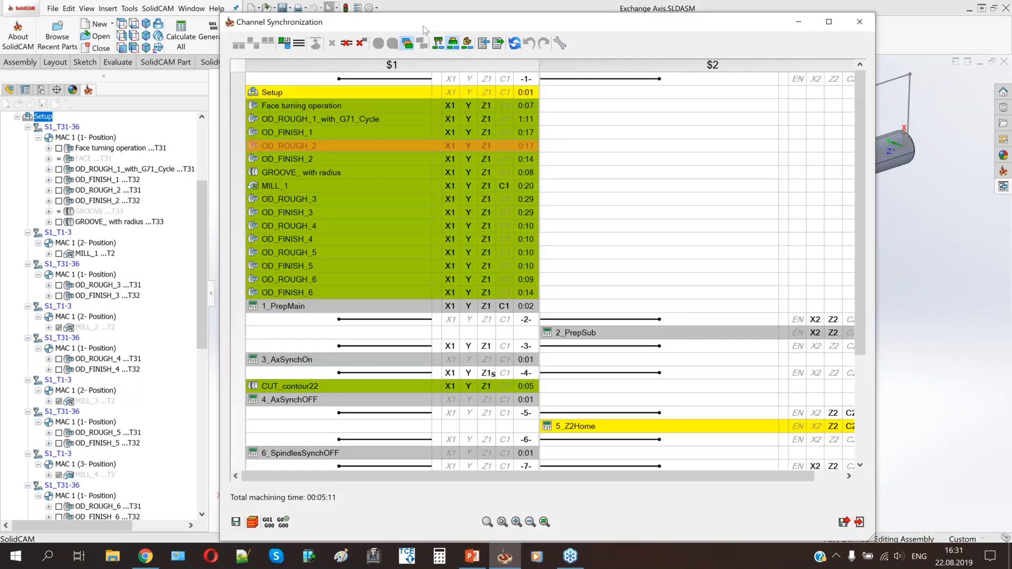
left_click_drag(422, 26, 401, 19)
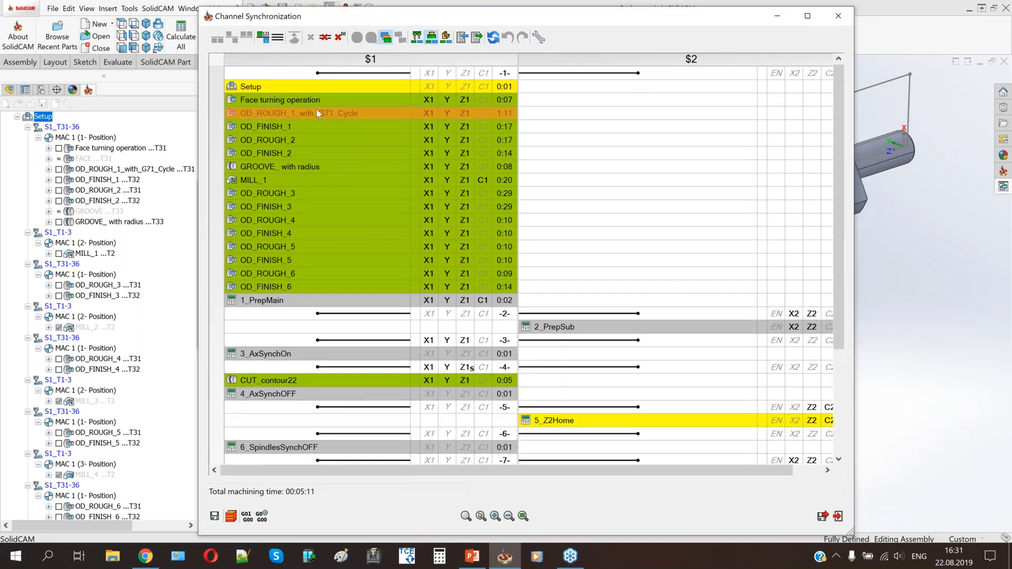
scroll(558, 199, "down", 2)
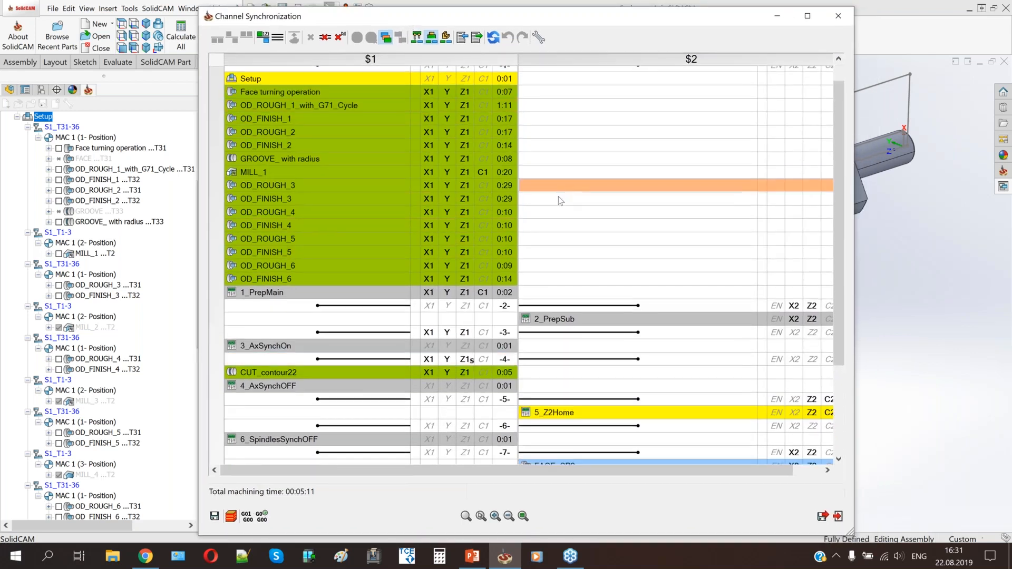
scroll(367, 211, "down", 1)
scroll(367, 211, "up", 2)
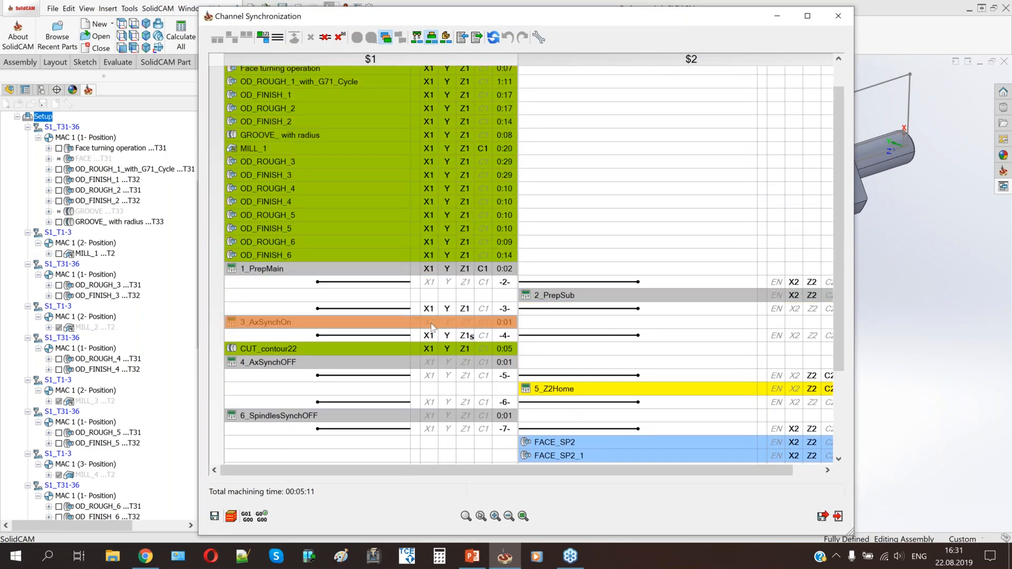
mouse_move(472, 341)
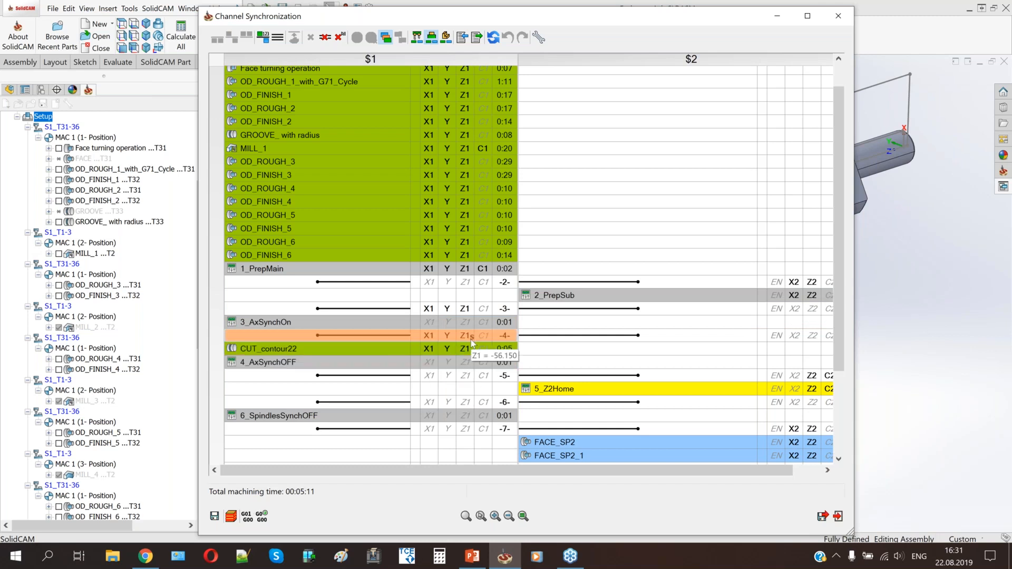
scroll(511, 342, "down", 4)
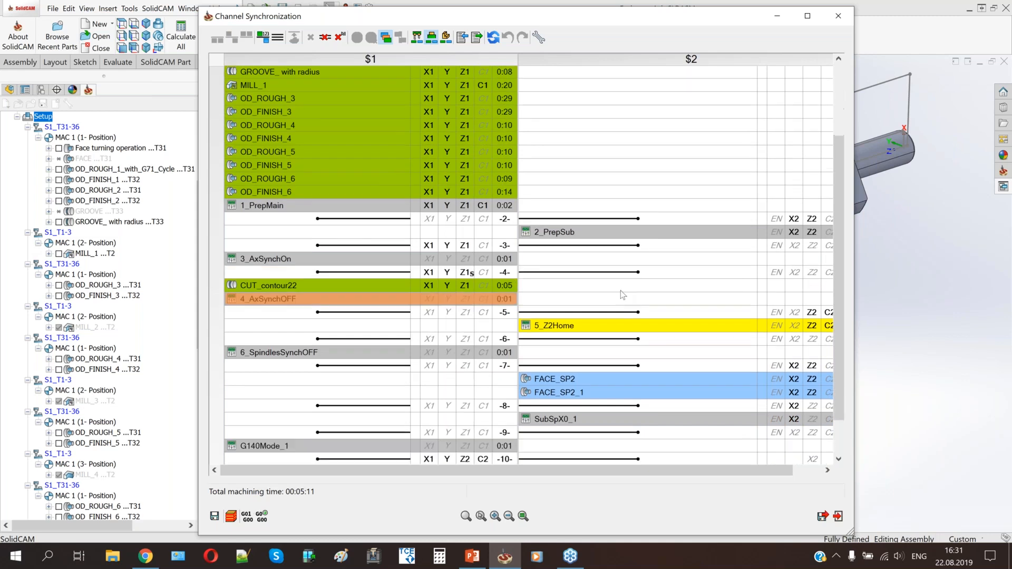
- Check the channel and axis assignments from 5_Z2Home through G140Mode_1, F_contour32 and EJECTION, and close the synchronization table
mouse_move(550, 320)
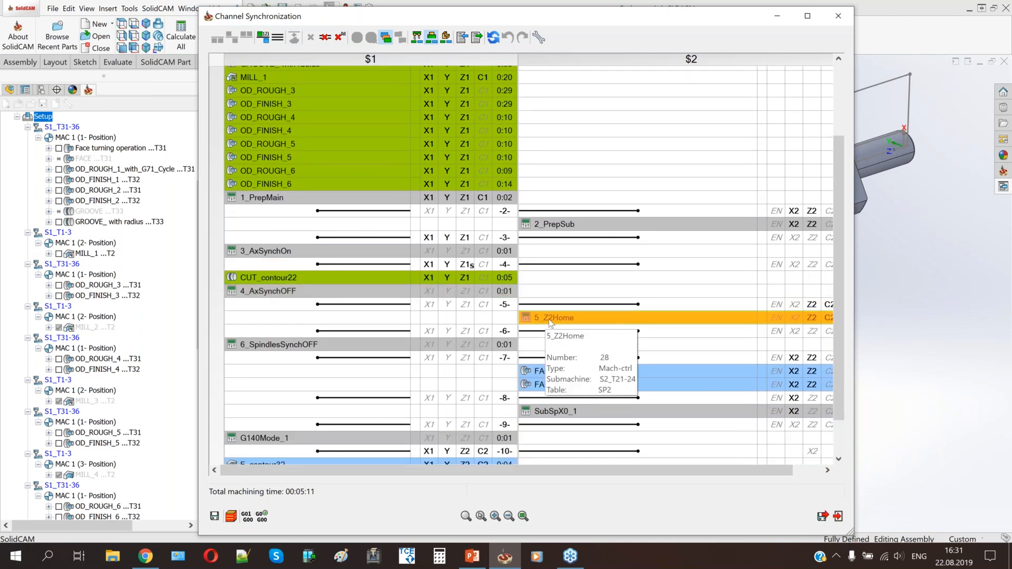
scroll(557, 316, "down", 3)
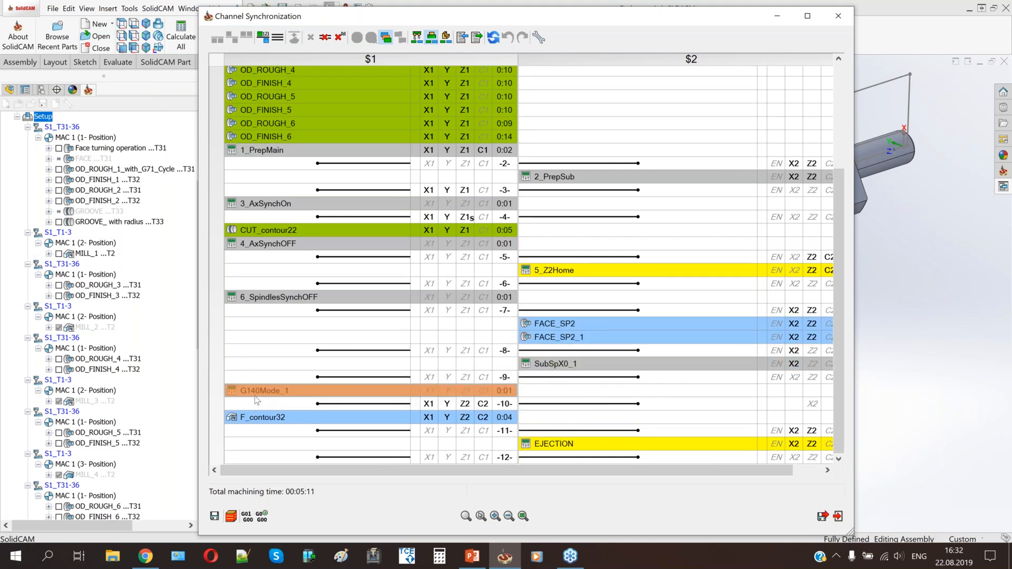
mouse_move(259, 396)
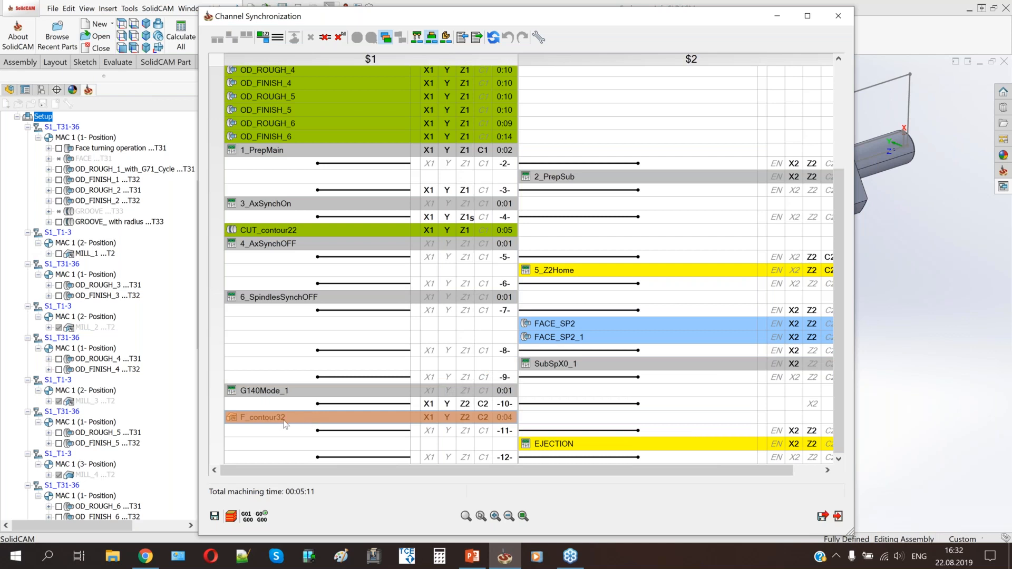
mouse_move(287, 421)
left_click(356, 419)
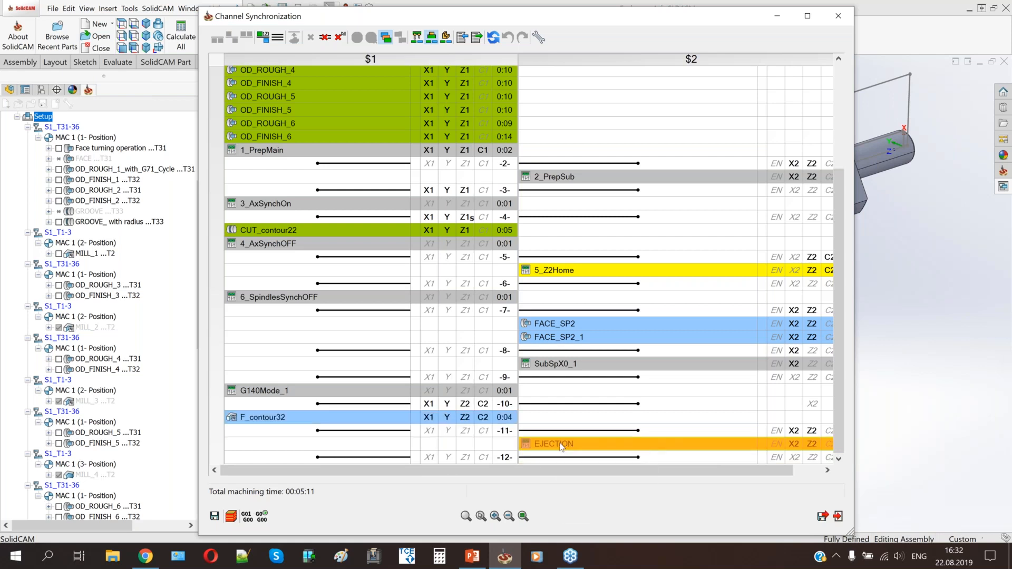
left_click(834, 22)
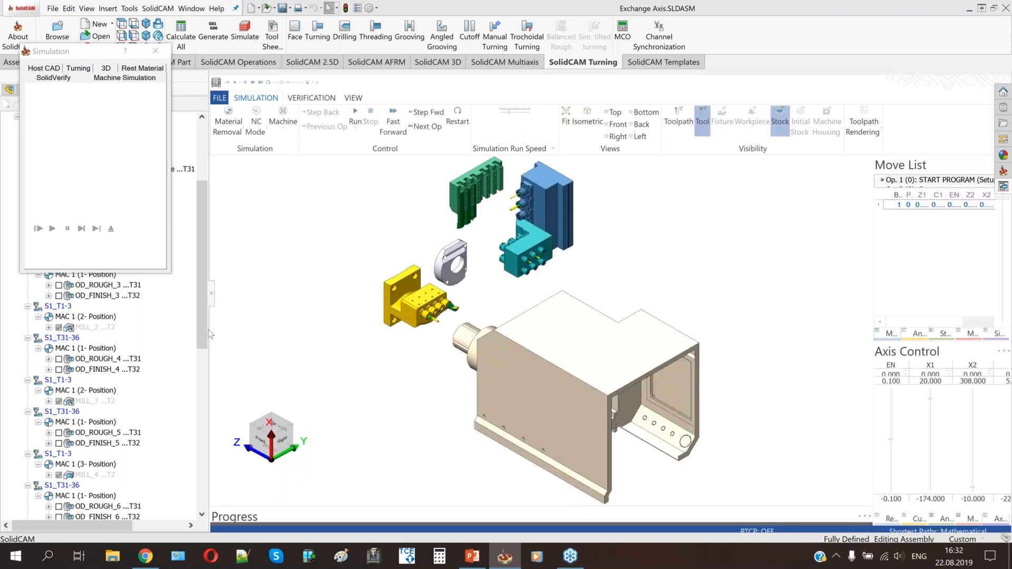
- Jump the machine simulation to F_contour32 and inspect the live tools facing the part held in the sub-spindle
left_click_drag(202, 319, 203, 477)
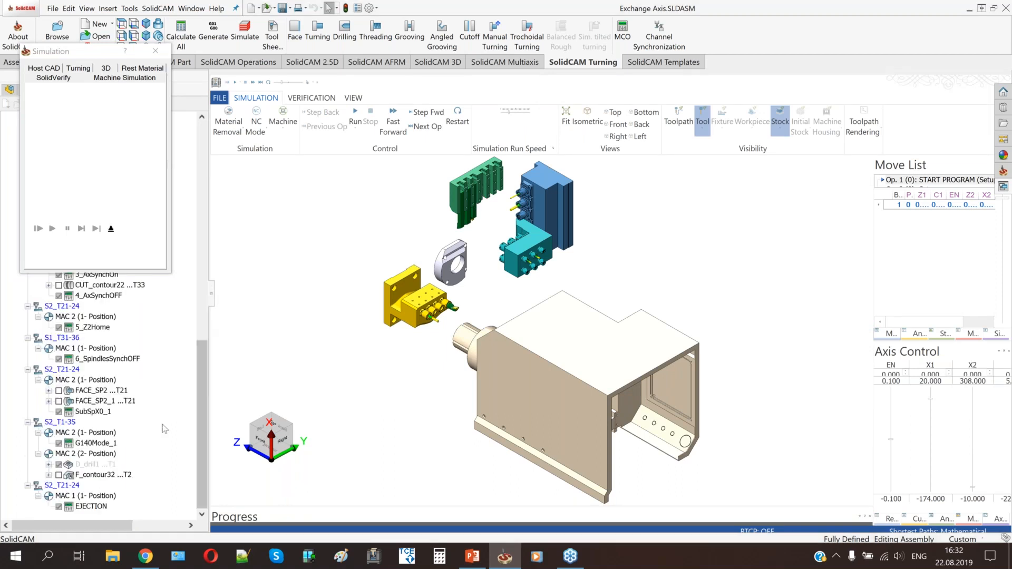
left_click(94, 475)
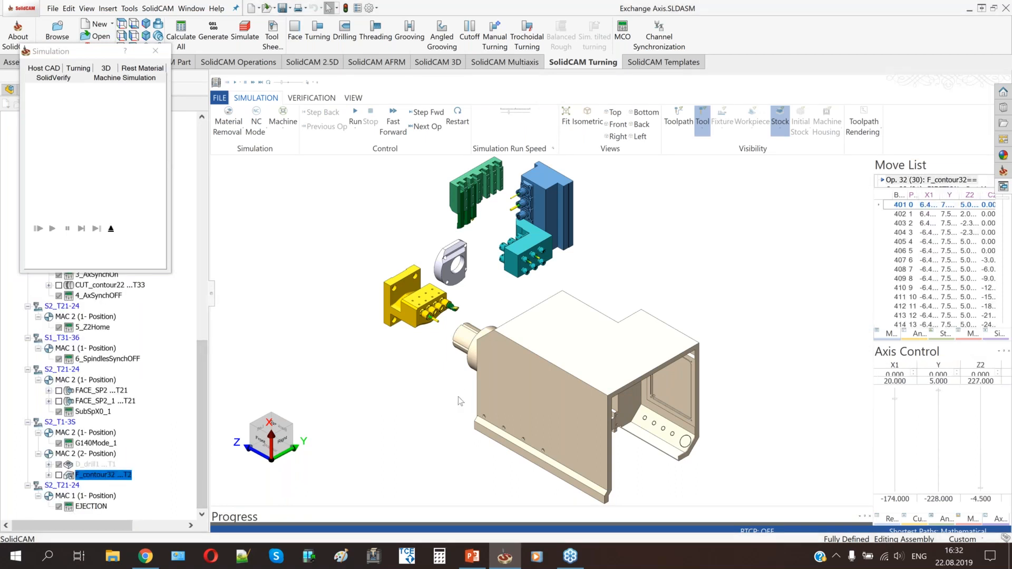
middle_click_drag(460, 391, 574, 383)
scroll(418, 304, "up", 4)
scroll(526, 346, "up", 3)
middle_click_drag(527, 350, 514, 319)
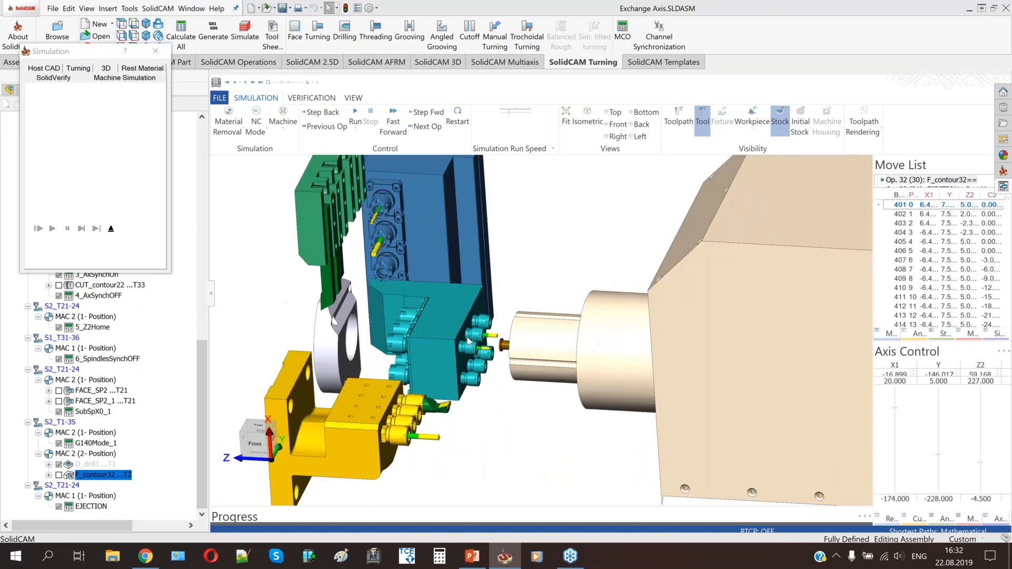
middle_click_drag(468, 348, 536, 398)
scroll(502, 346, "up", 3)
scroll(524, 371, "down", 6)
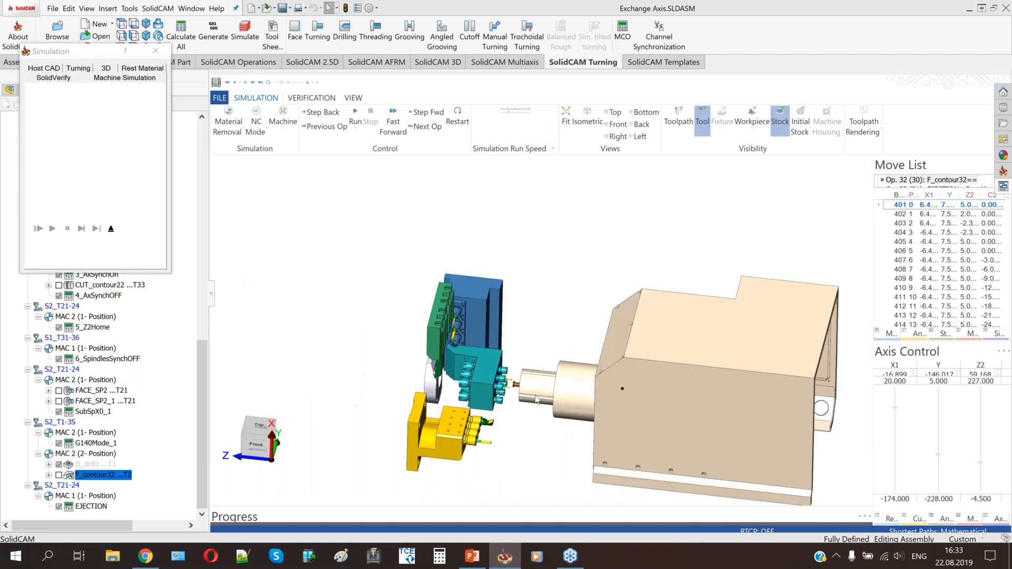
scroll(542, 423, "up", 5)
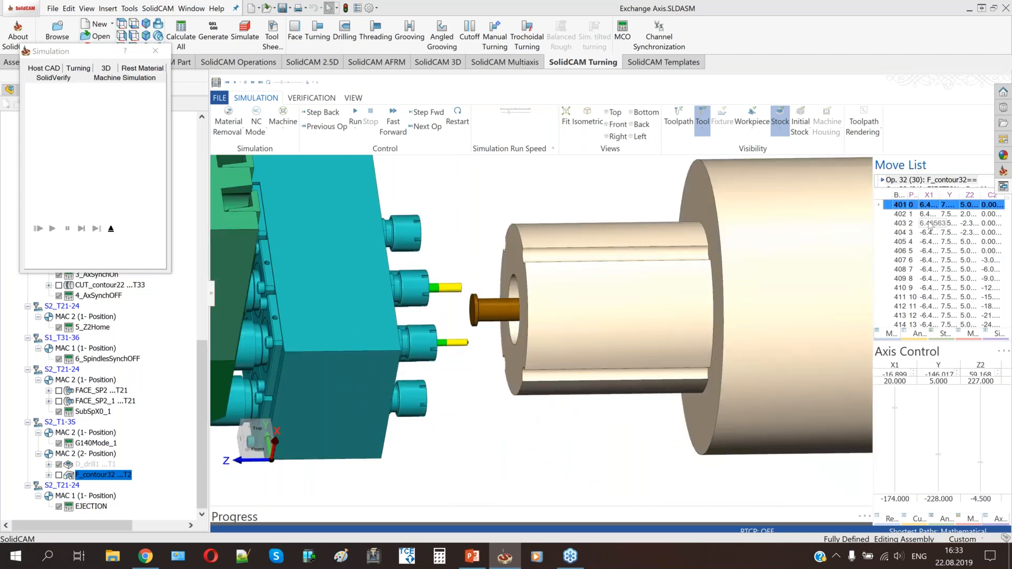
- Step through the F_contour32 moves on to block 474 of EJECTION, inspect the sub-spindle position and exit the simulation
left_click(930, 231)
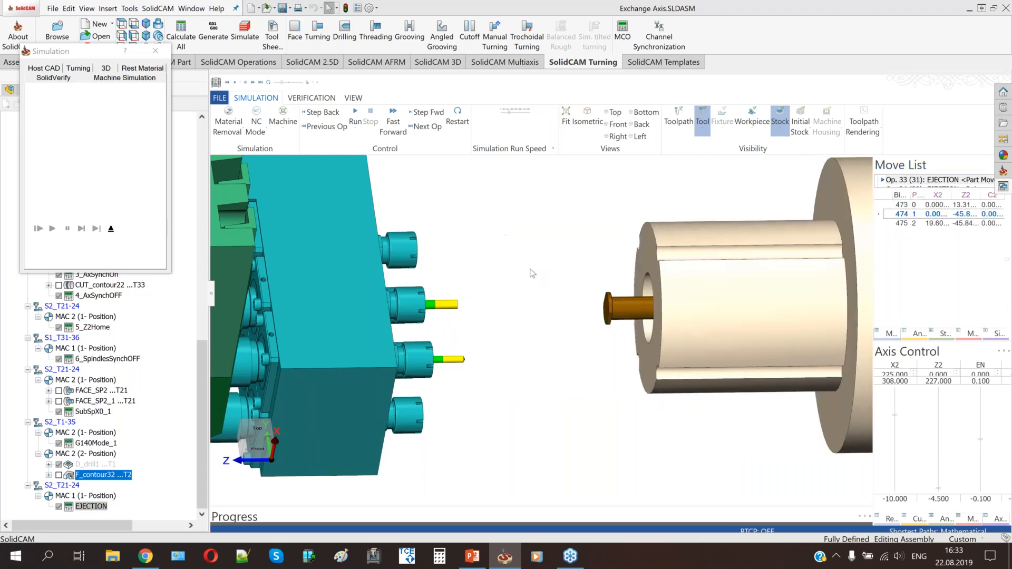
middle_click_drag(552, 307, 523, 292)
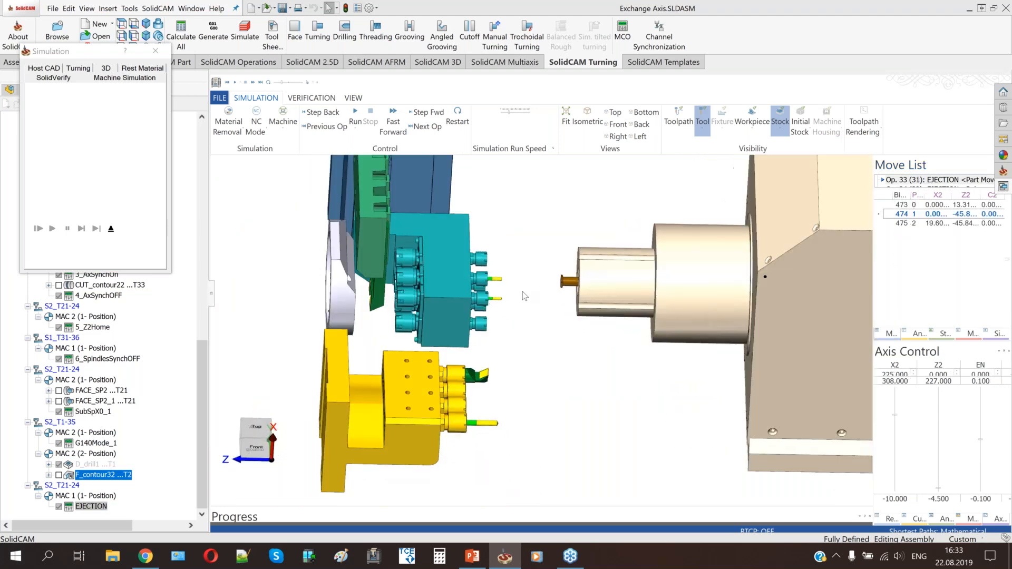
scroll(548, 261, "up", 4)
middle_click_drag(618, 316, 595, 296)
left_click(111, 229)
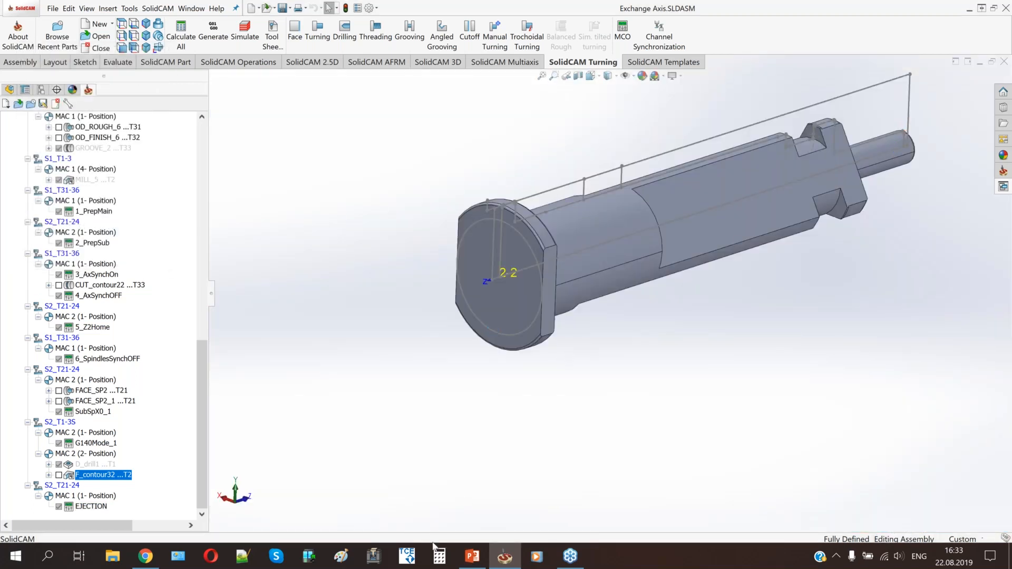
- Switch to the PowerPoint slide show and advance to the Pinch Cut slide with the pinch milling diagram
left_click(472, 556)
left_click(891, 426)
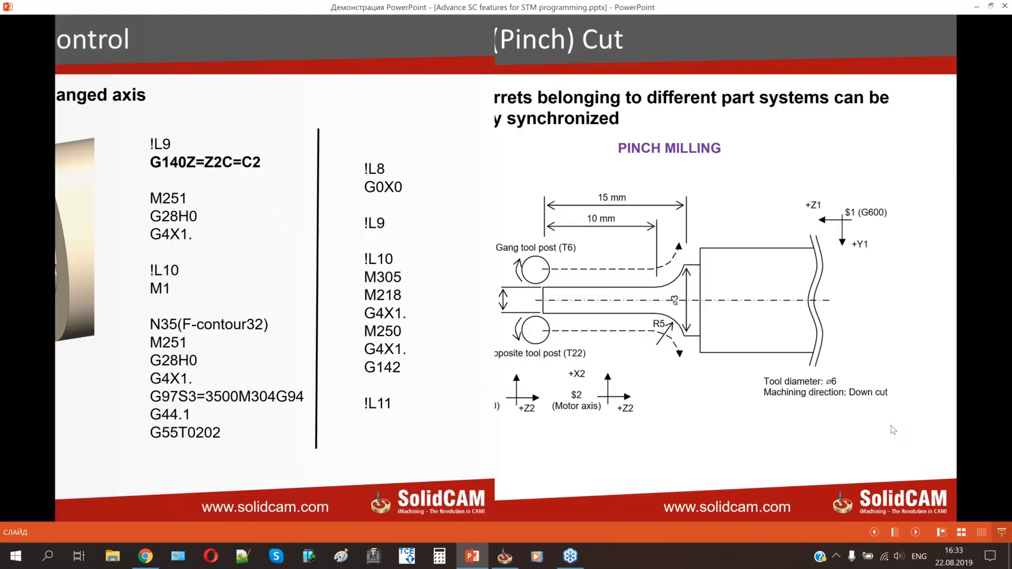
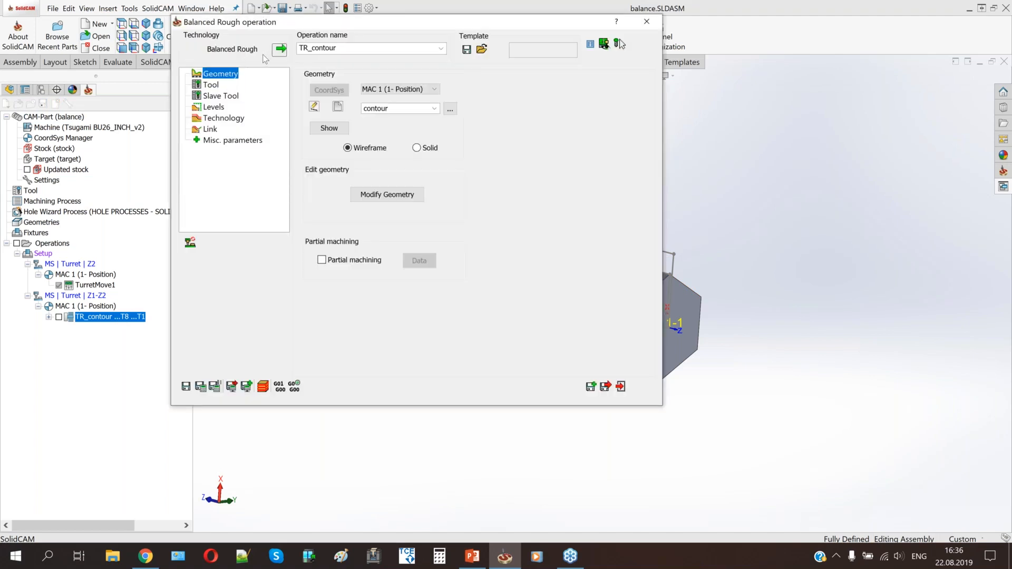
- Close the Balanced Rough operation, inspect the TurretMove1 machine preview around the turret and gang tools, and close it
left_click(647, 21)
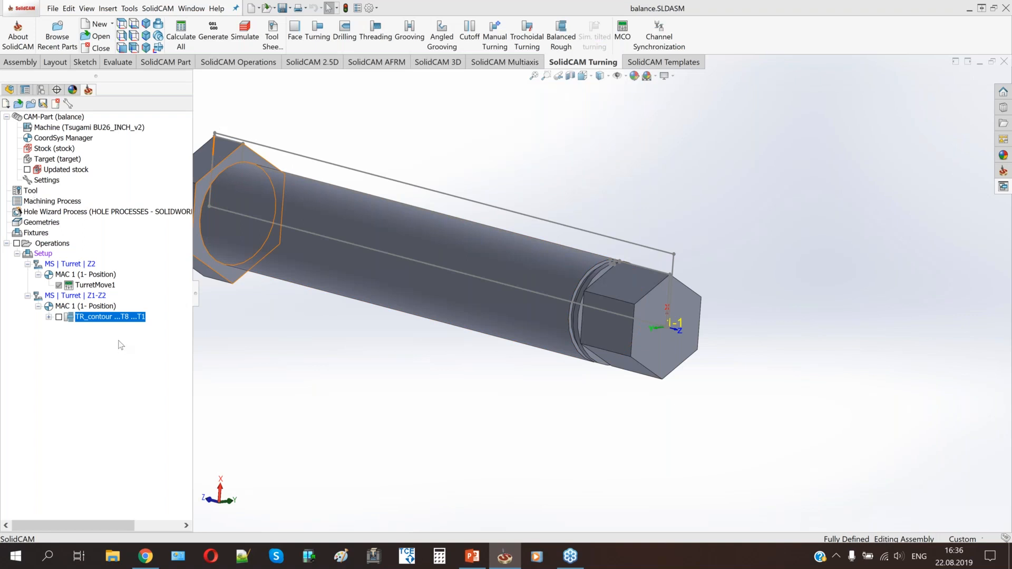
double_click(95, 285)
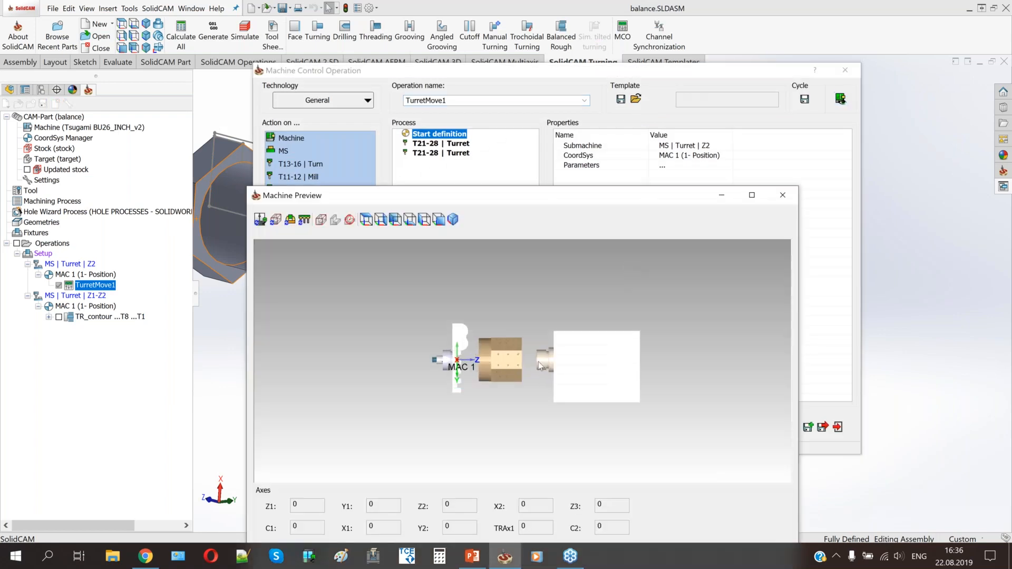
scroll(514, 335, "up", 5)
middle_click_drag(510, 340, 473, 342)
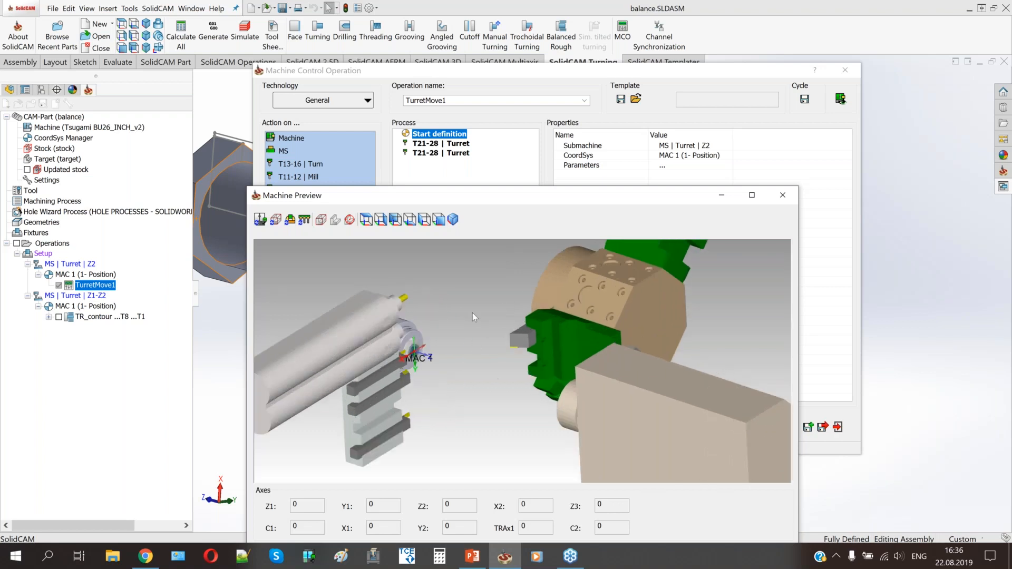
middle_click_drag(429, 340, 506, 327)
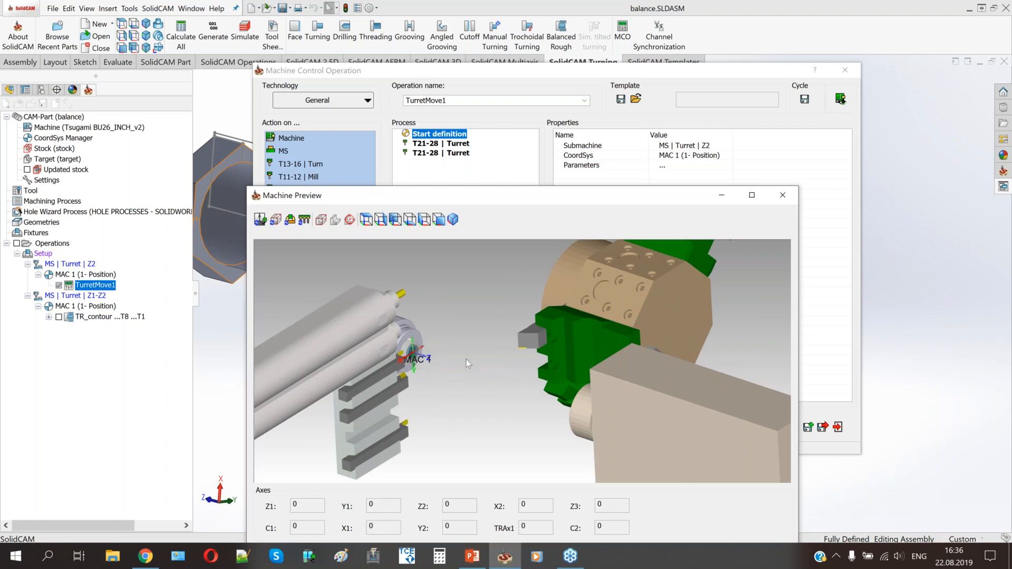
left_click(785, 204)
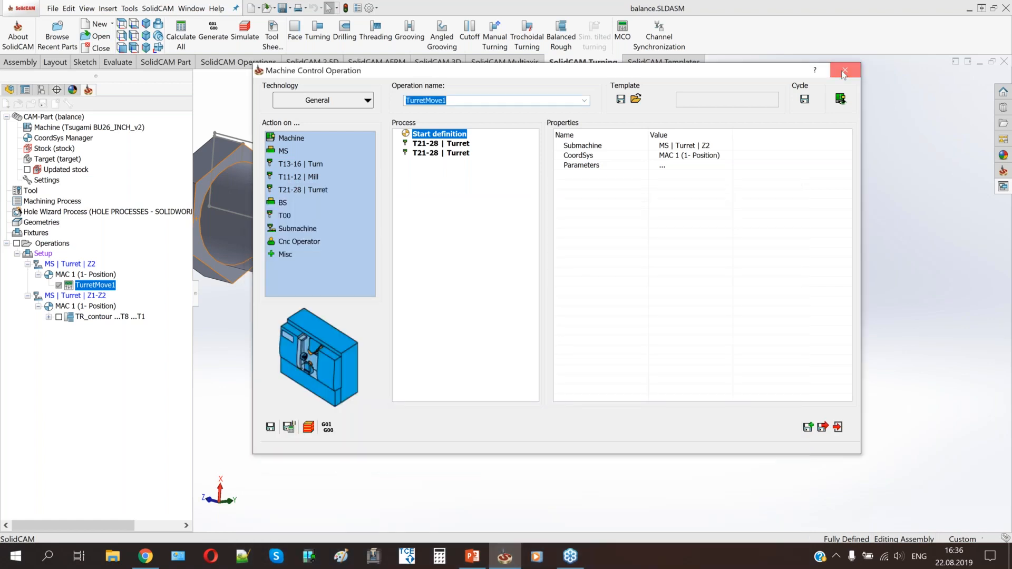
left_click(844, 74)
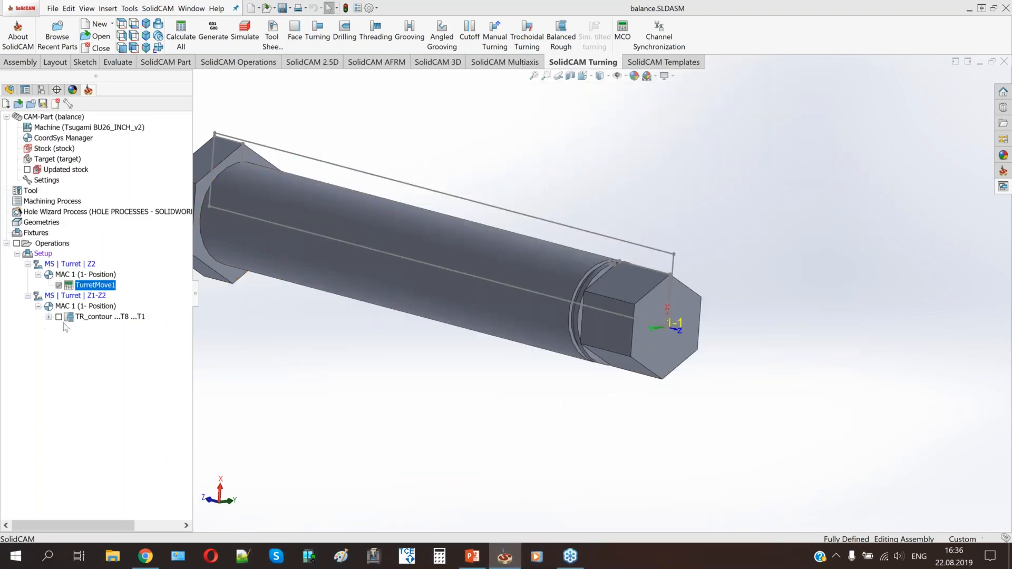
- Check the tool and submachine of TR_contour, and review its master and slave rows in the channel synchronization table
left_click(93, 317)
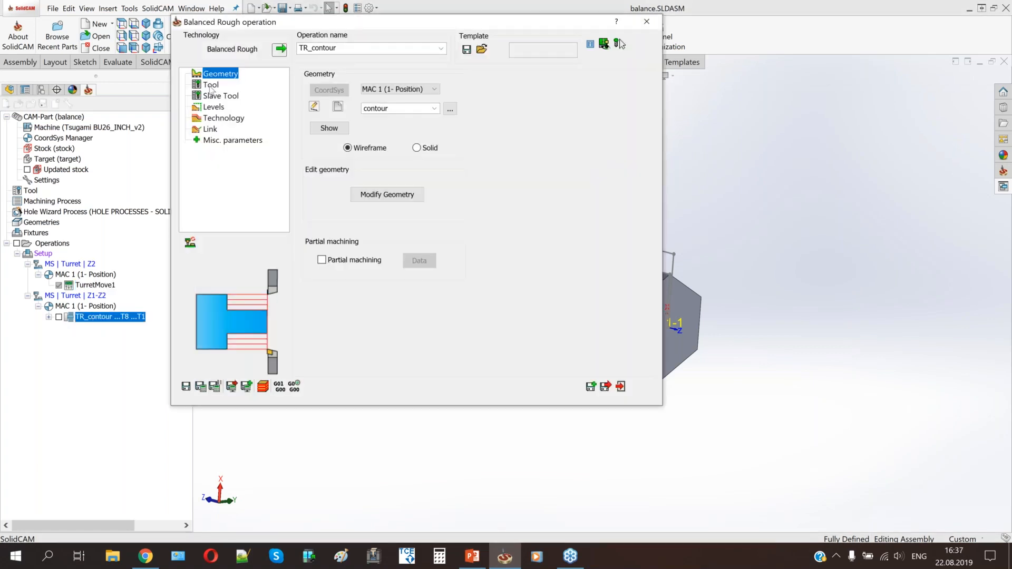
left_click(211, 86)
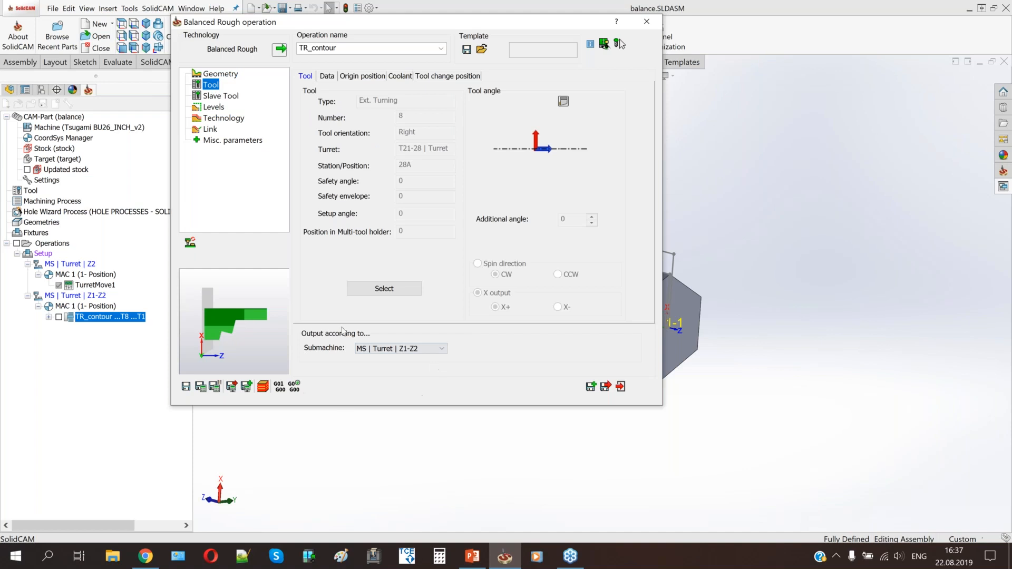
left_click(646, 21)
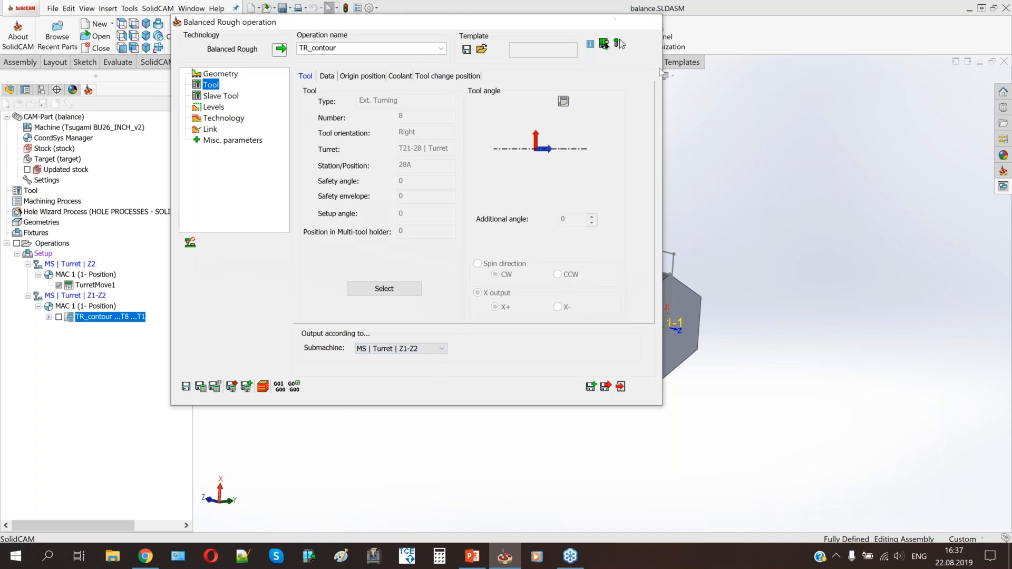
left_click(660, 52)
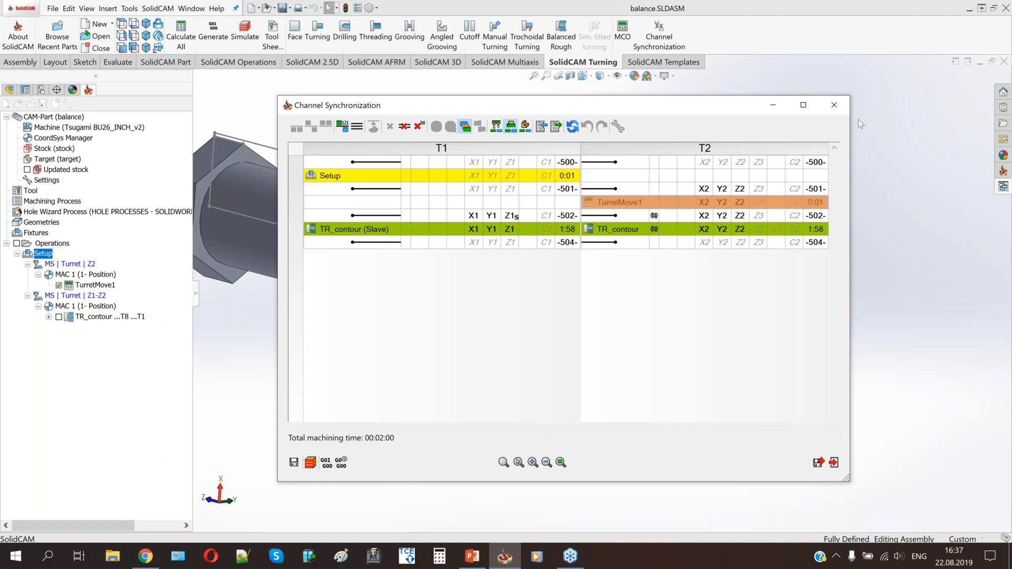
left_click(834, 111)
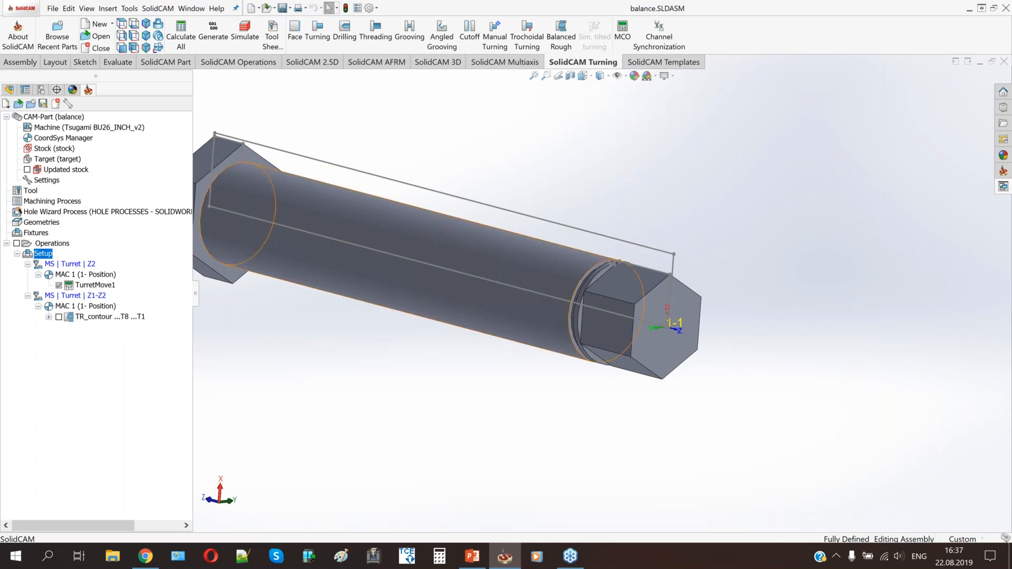
scroll(410, 252, "up", 2)
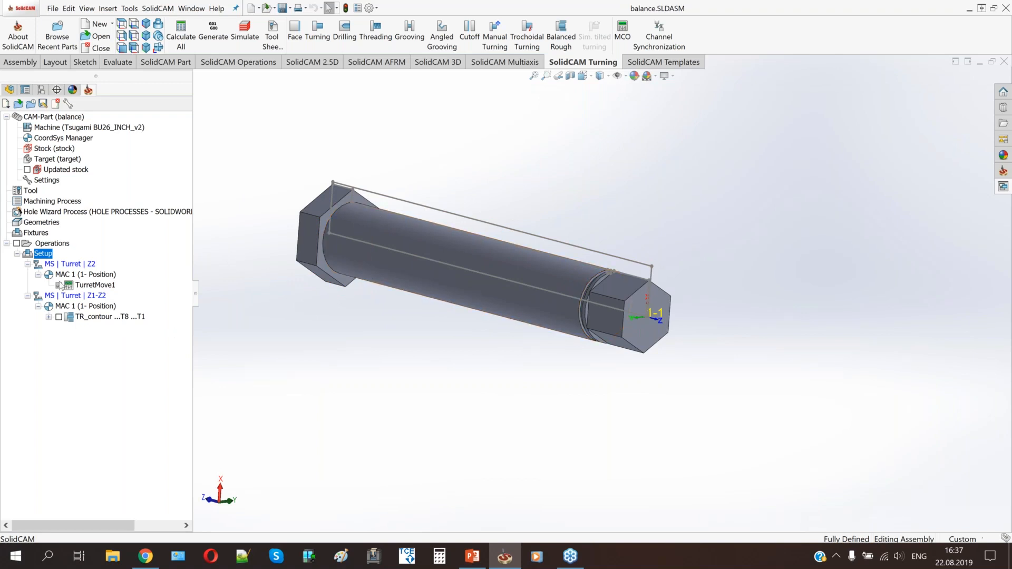
right_click(47, 255)
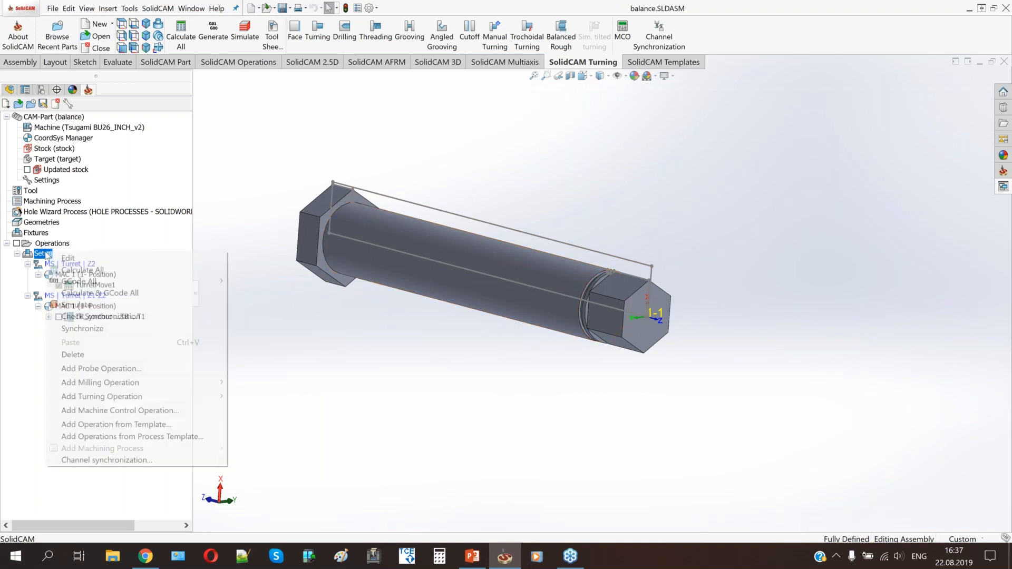
left_click(107, 306)
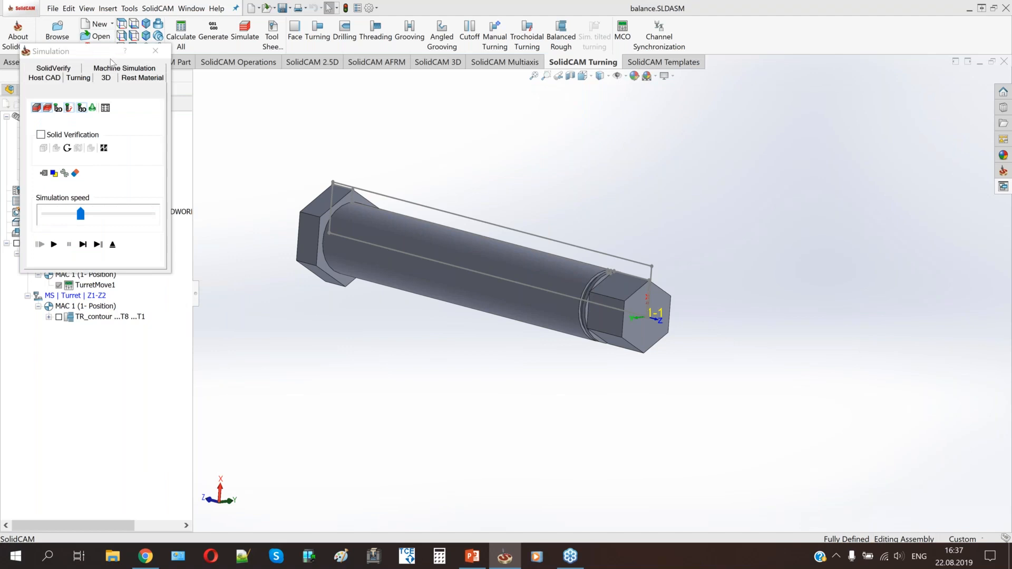
left_click(116, 77)
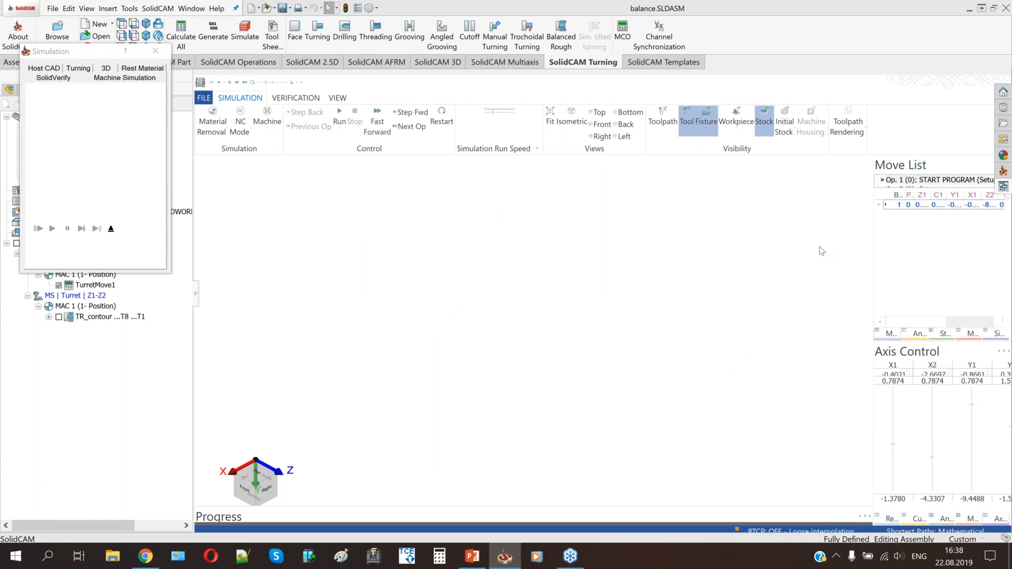
left_click(111, 229)
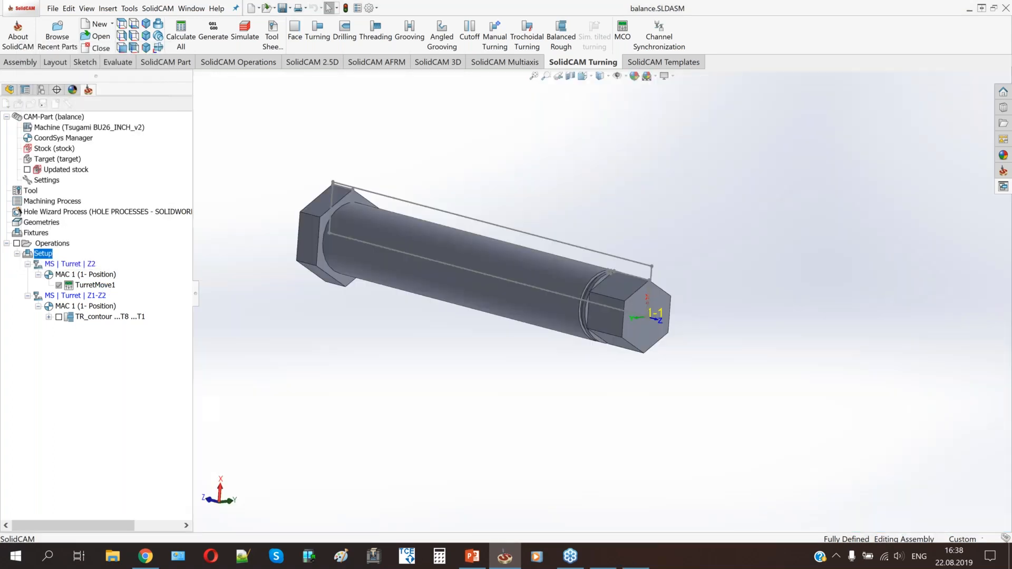
- Run the machine simulation for TurretMove1 and TR_contour only, and inspect the two opposing turning tools at the bar stock
left_click(100, 286)
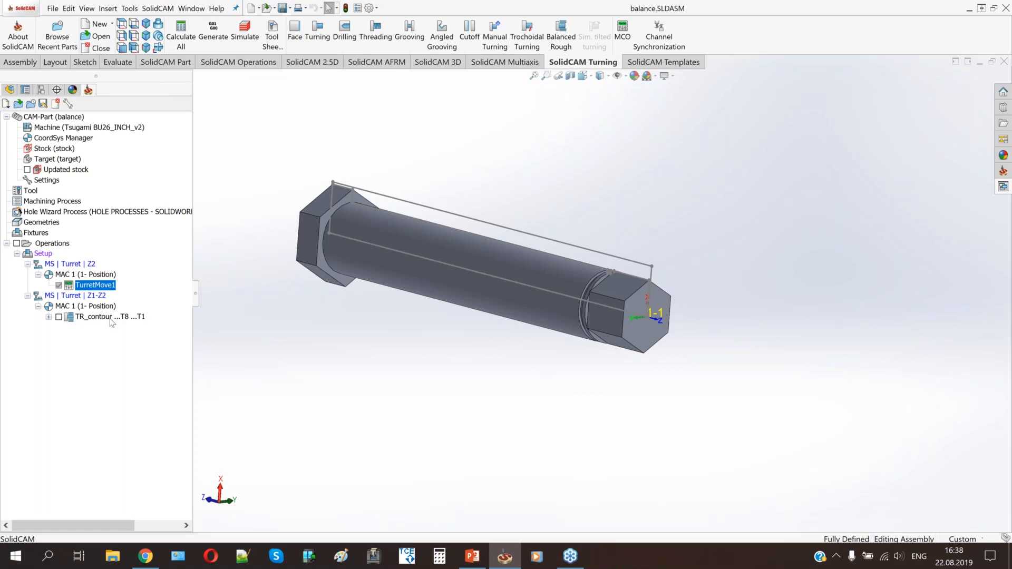
left_click(111, 317, "ctrl")
right_click(111, 321)
left_click(157, 211)
left_click(127, 69)
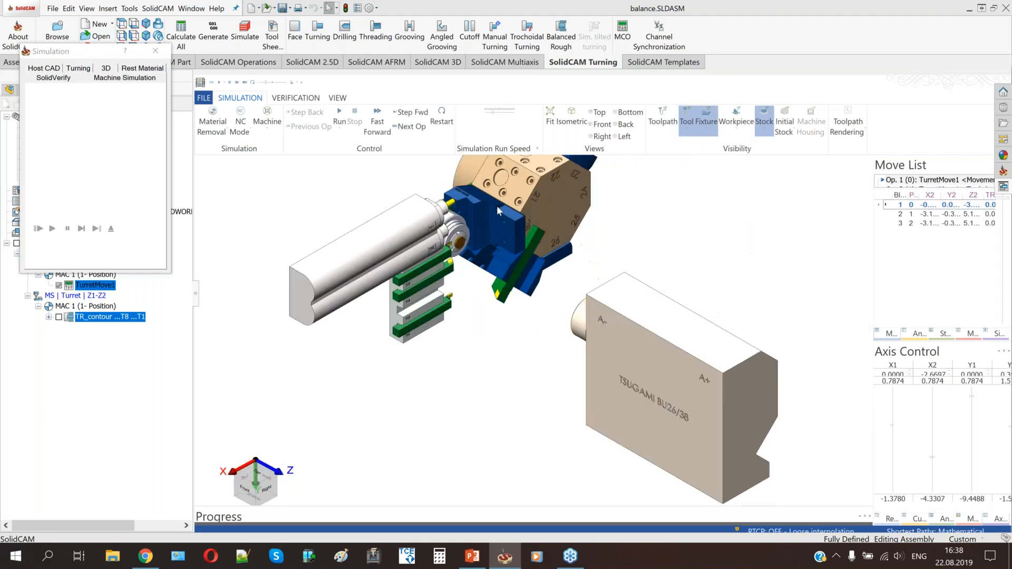
scroll(466, 217, "up", 5)
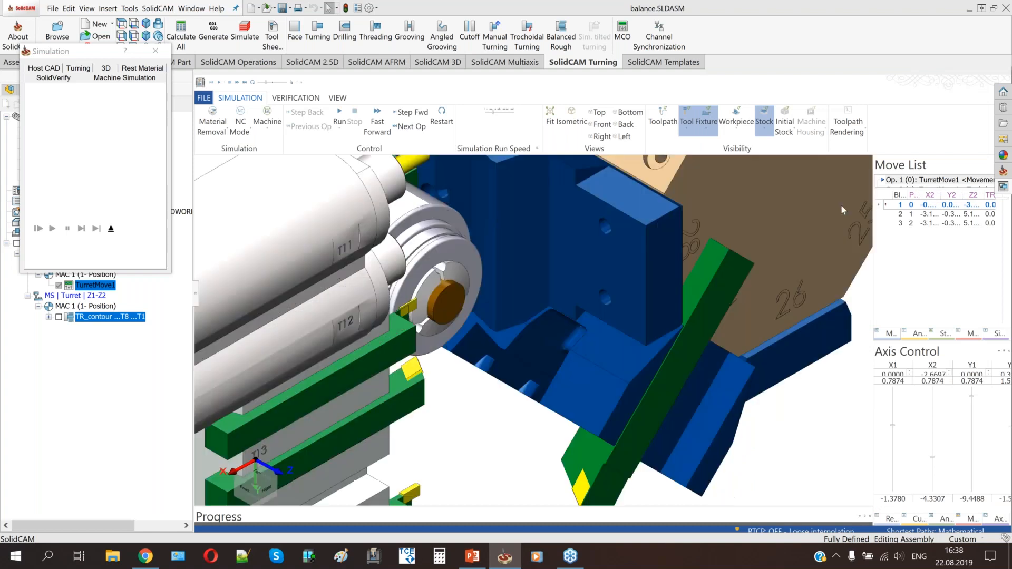
left_click(918, 215)
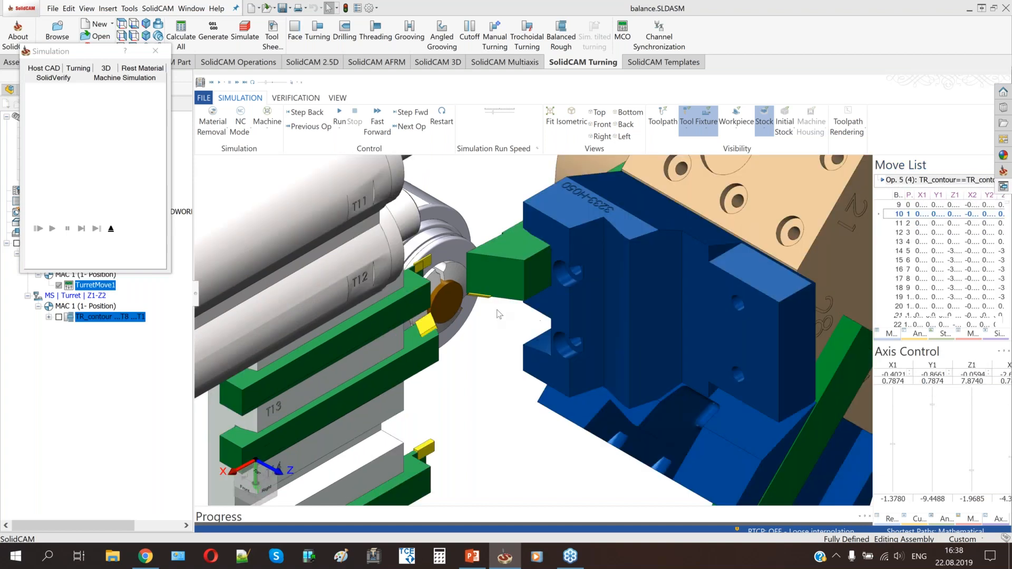
scroll(499, 314, "up", 5)
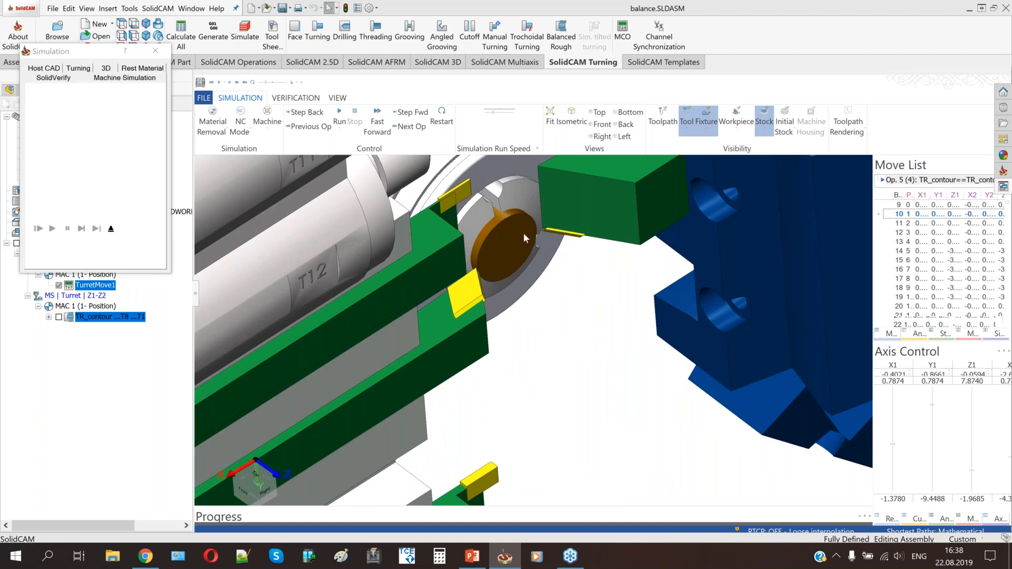
scroll(523, 234, "up", 1)
- Step through the TR_contour balanced roughing moves to block 38, inspect the turned bar and exit the simulation
key("Down")
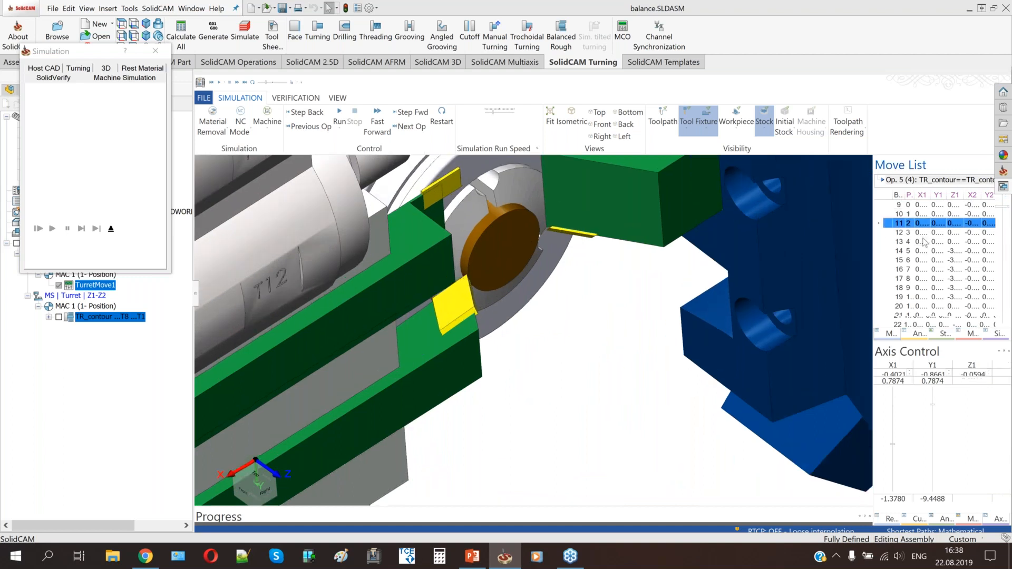
key("Down")
key("Down")
key("Down")
key("Down")
key("Down")
key("Down")
key("Down")
key("Down")
key("Down")
key("Down")
key("Down")
key("Down")
key("Down")
key("Down")
key("Down")
key("Down")
key("Down")
key("Down")
key("Down")
key("Down")
key("Down")
key("Down")
key("Down")
key("Down")
key("Down")
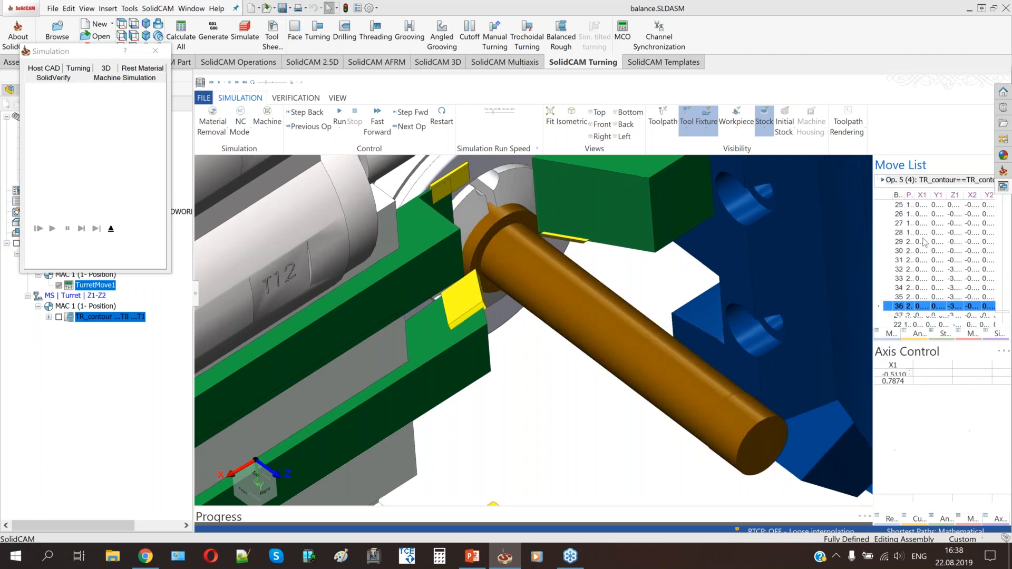
key("Down")
key("Down")
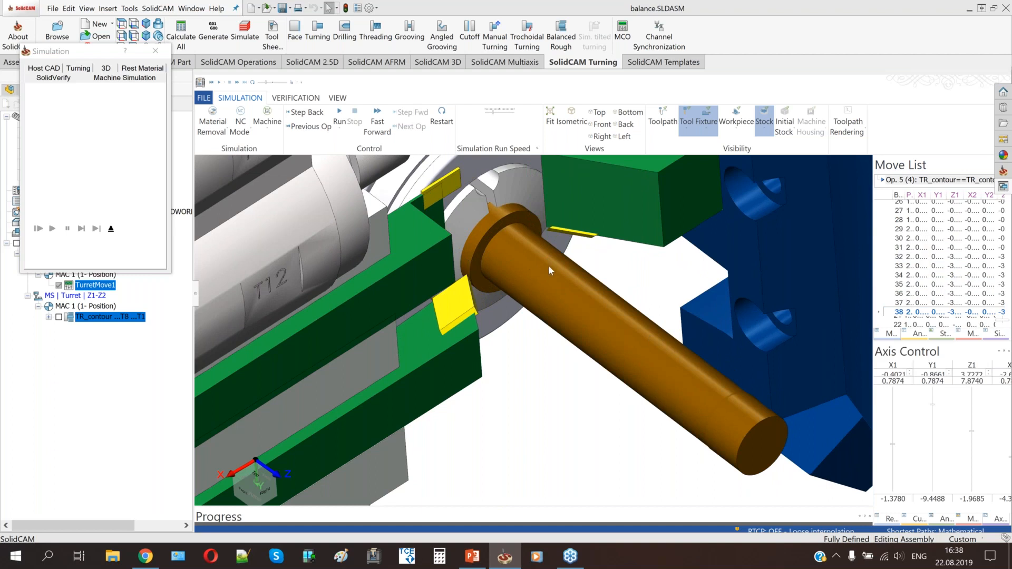
scroll(586, 334, "down", 3)
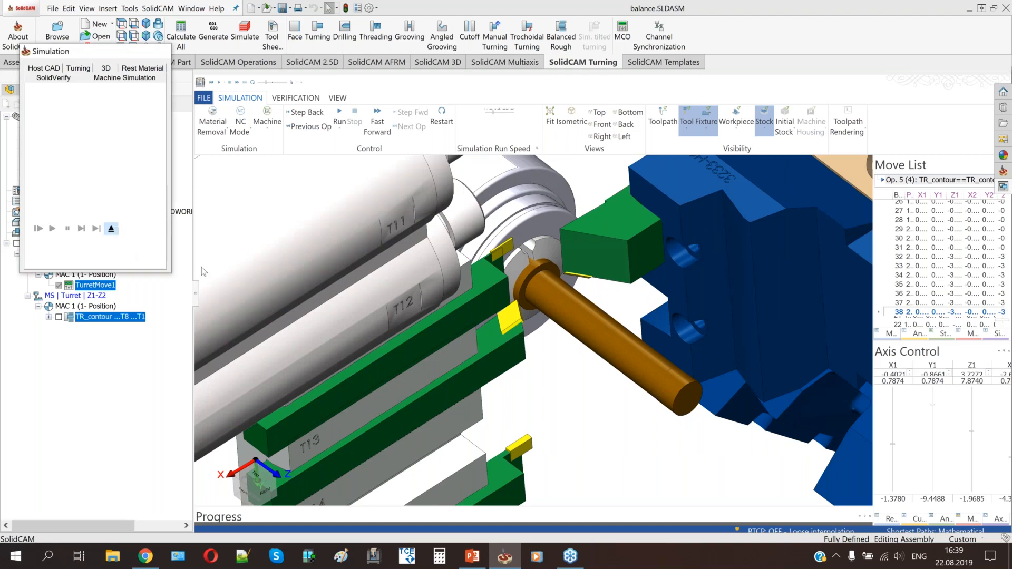
left_click(111, 228)
- Switch to the PowerPoint slide show and advance through the Pinch Turning slides to the Pinch Milling slide
left_click(467, 560)
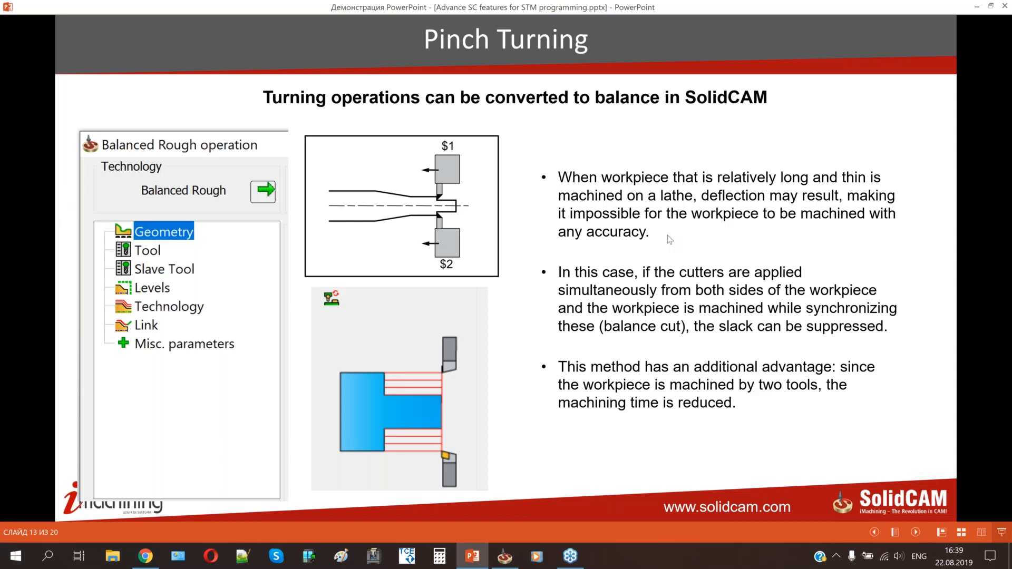
left_click(668, 235)
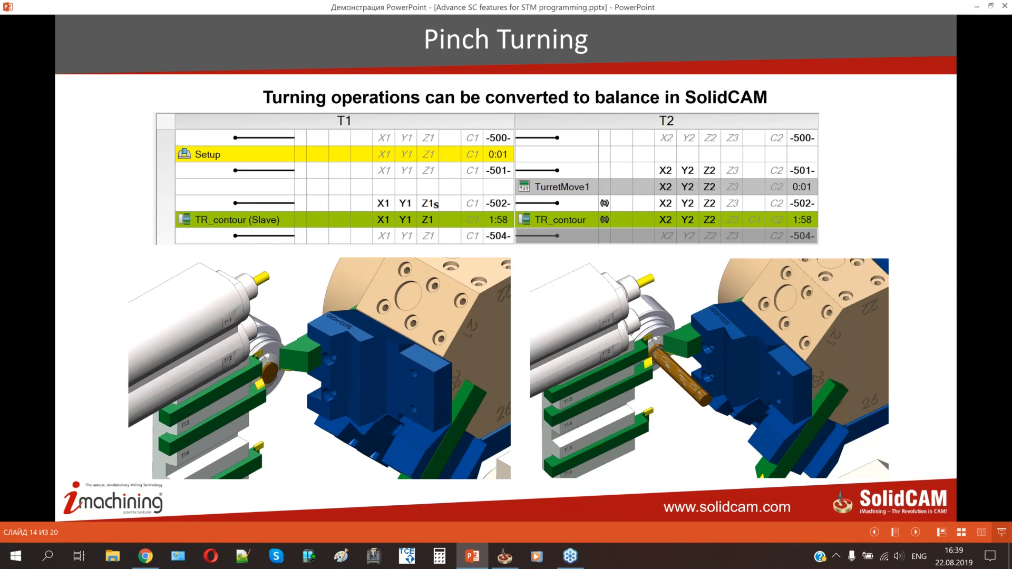
key("Right")
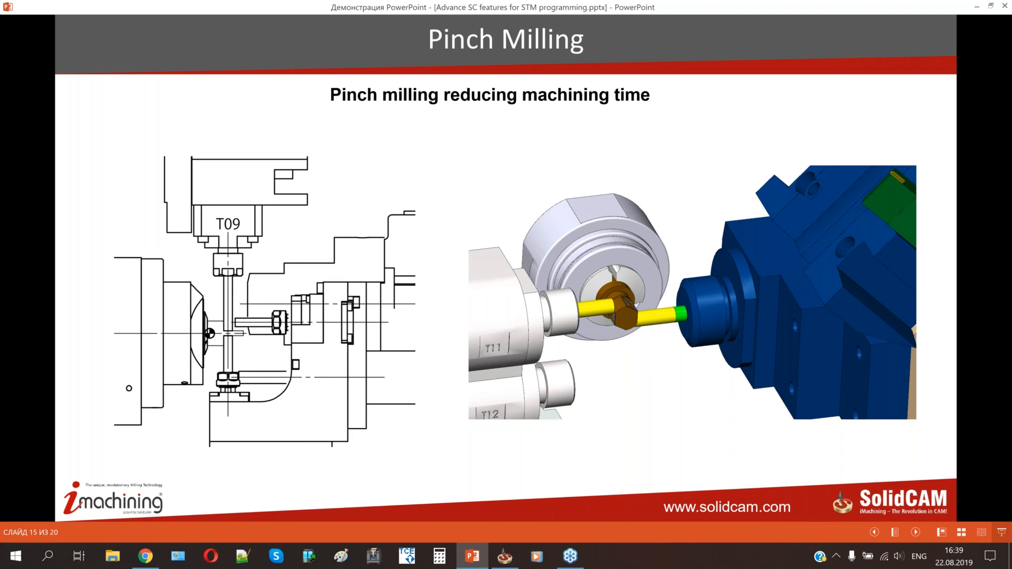
- Switch back to SolidCAM, open the recent CAM part balanceMilling.prt and look through its operations down to F_contour6
left_click(504, 556)
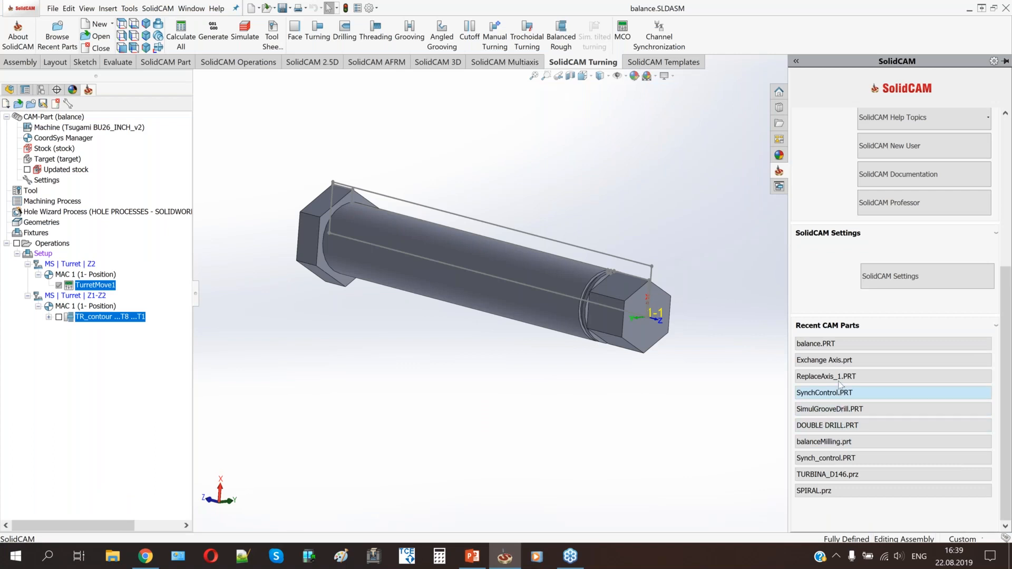
left_click(837, 441)
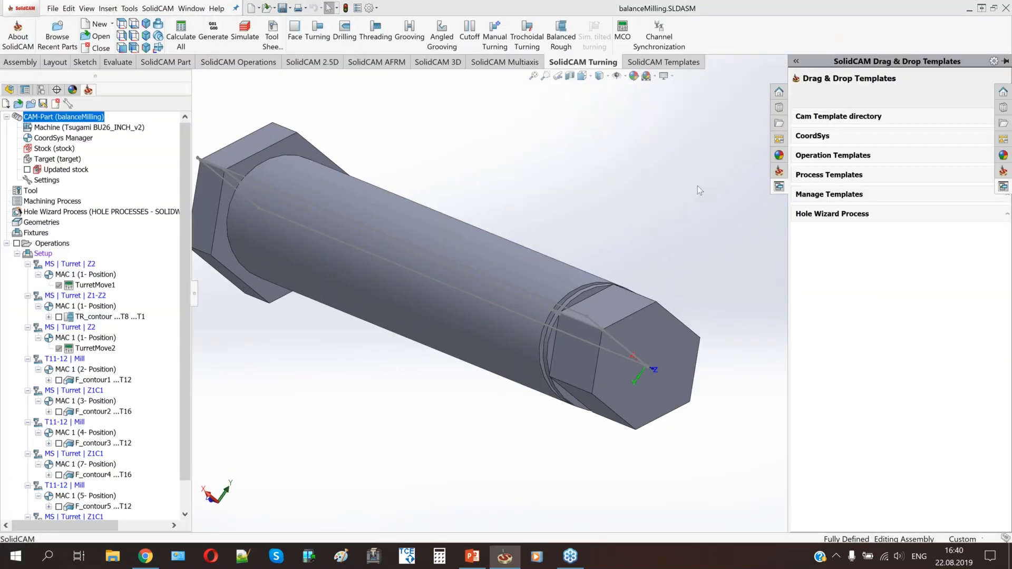
left_click(62, 319)
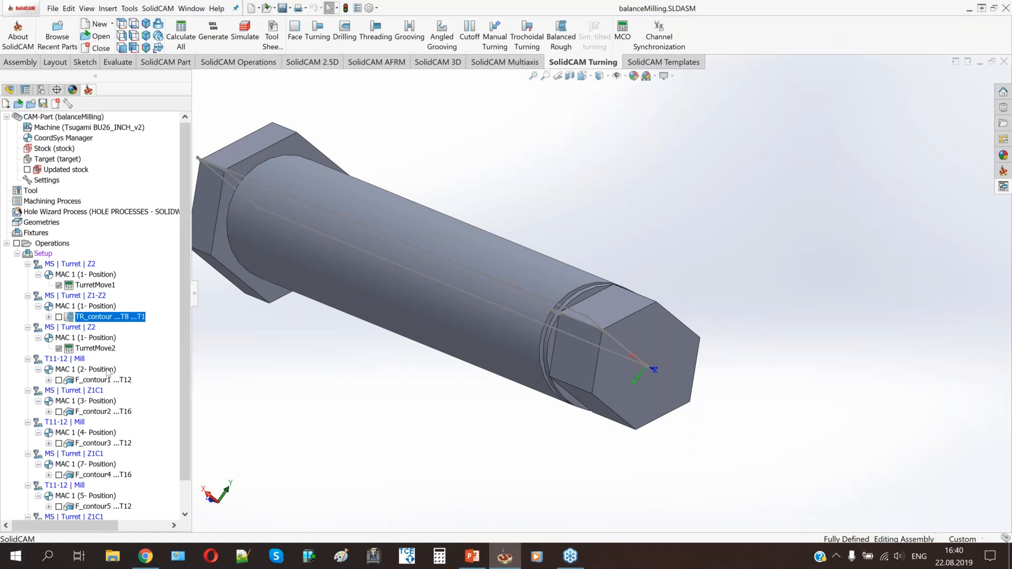
scroll(171, 318, "down", 1)
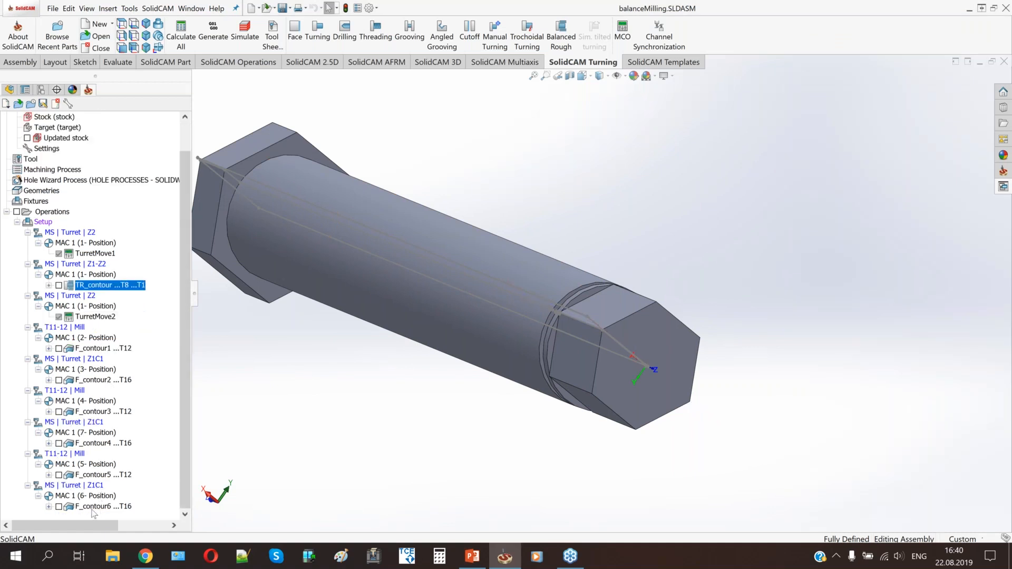
- Display the toolpaths of F_contour1 and F_contour2 and inspect them on opposite sides of the hexagonal end
left_click(58, 349)
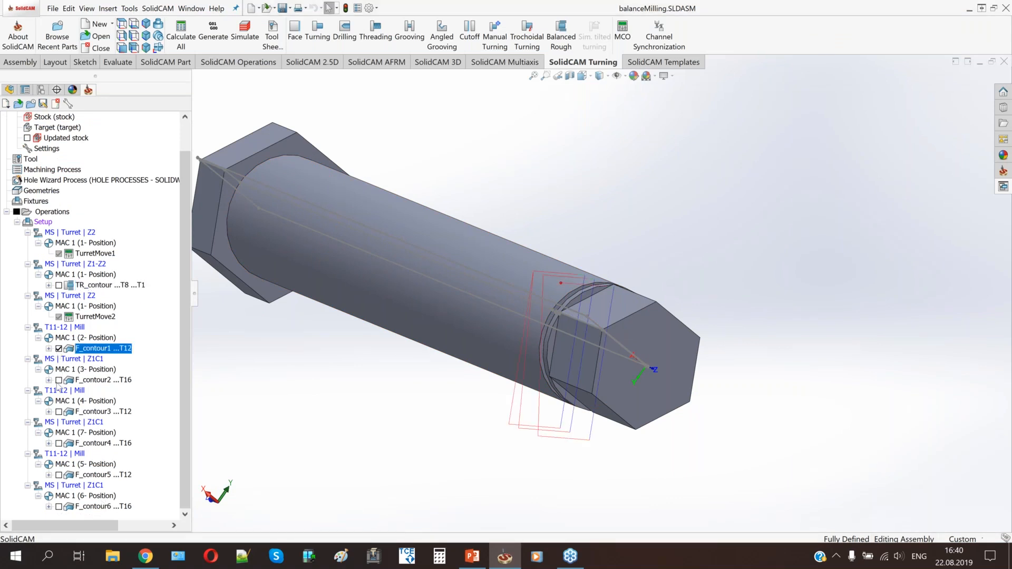
left_click(58, 380)
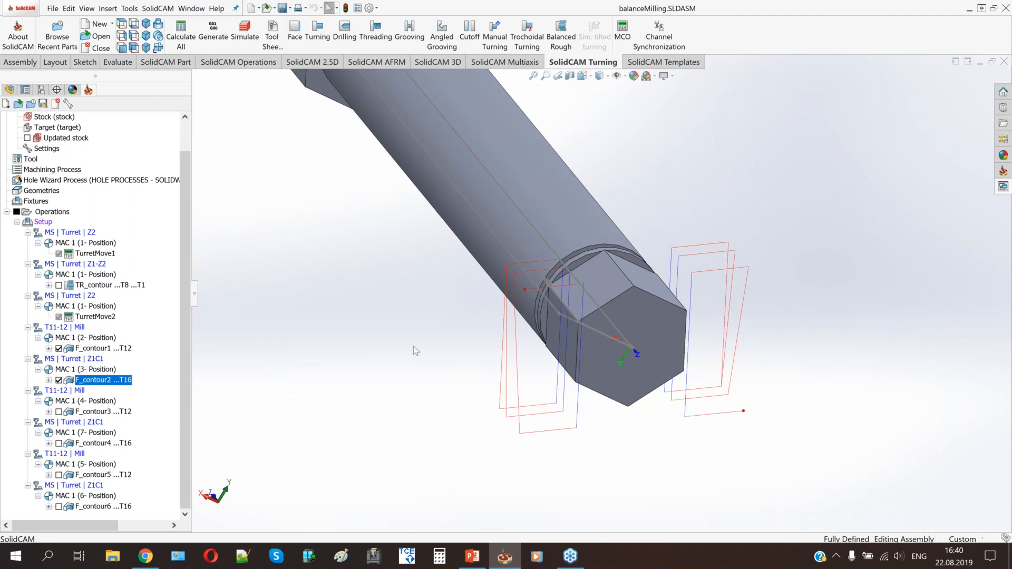
scroll(414, 351, "up", 5)
scroll(537, 252, "down", 2)
middle_click_drag(644, 347, 668, 368)
scroll(577, 247, "down", 2)
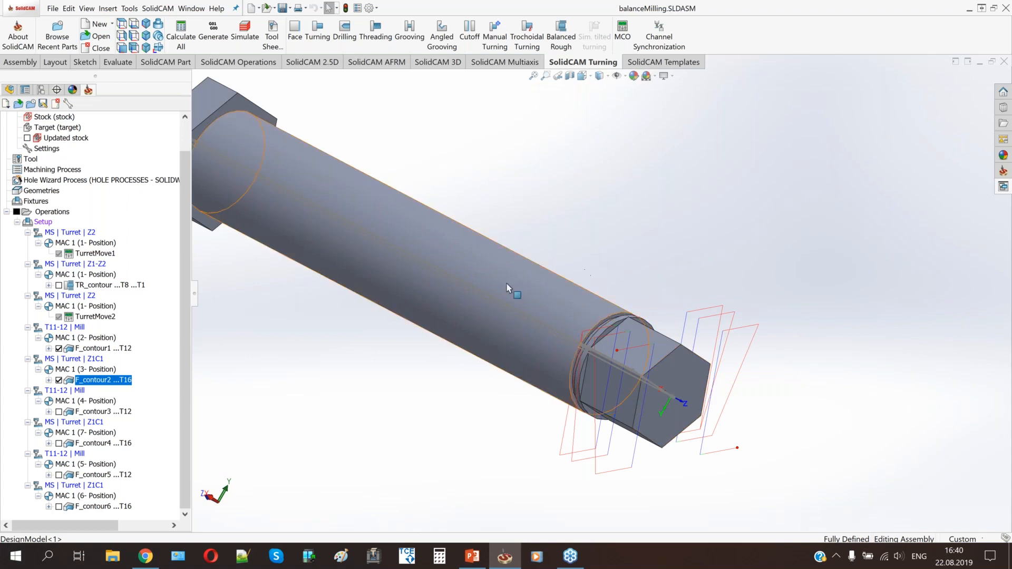
- Open Channel Synchronization, examine the paired F_contour operations and shared axes on T1 and T2, and close it
left_click(659, 35)
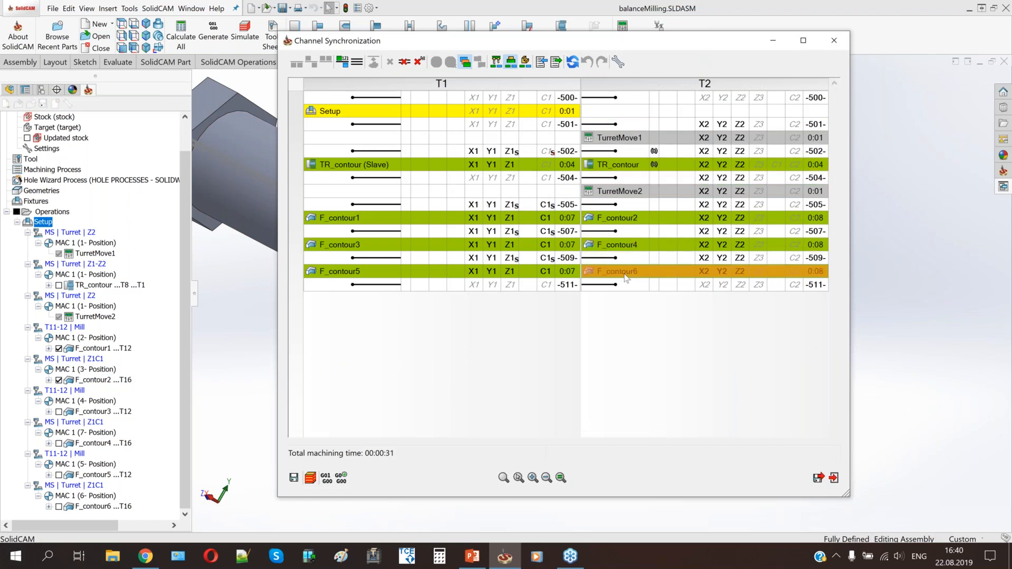
left_click(622, 165)
left_click(688, 189)
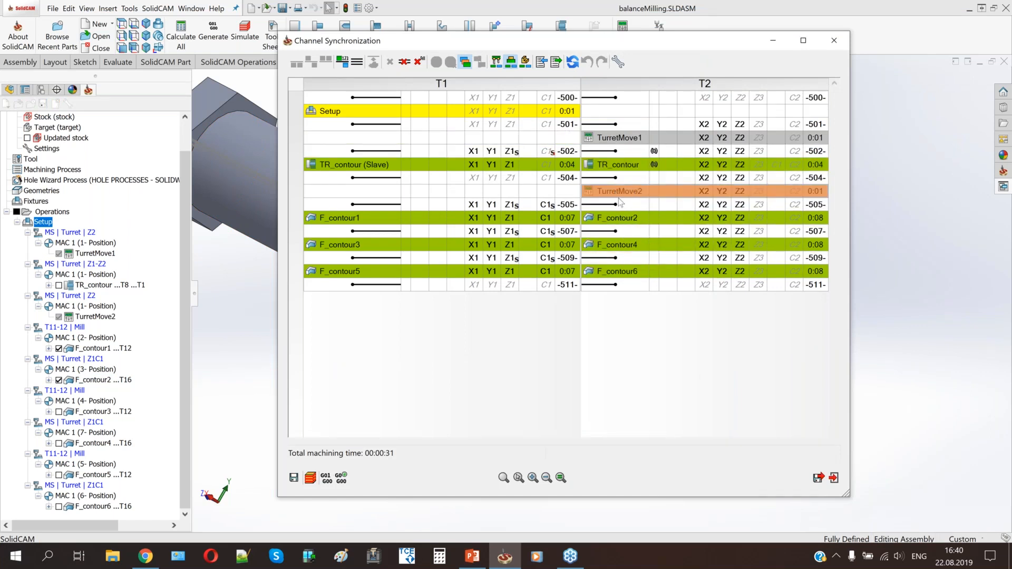
left_click(614, 220)
left_click(519, 207)
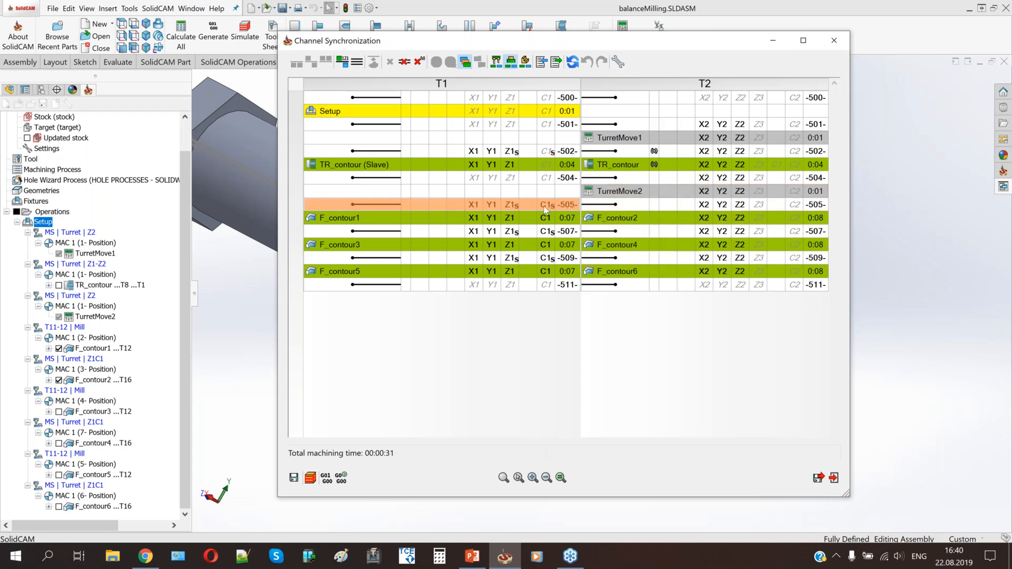
left_click(834, 40)
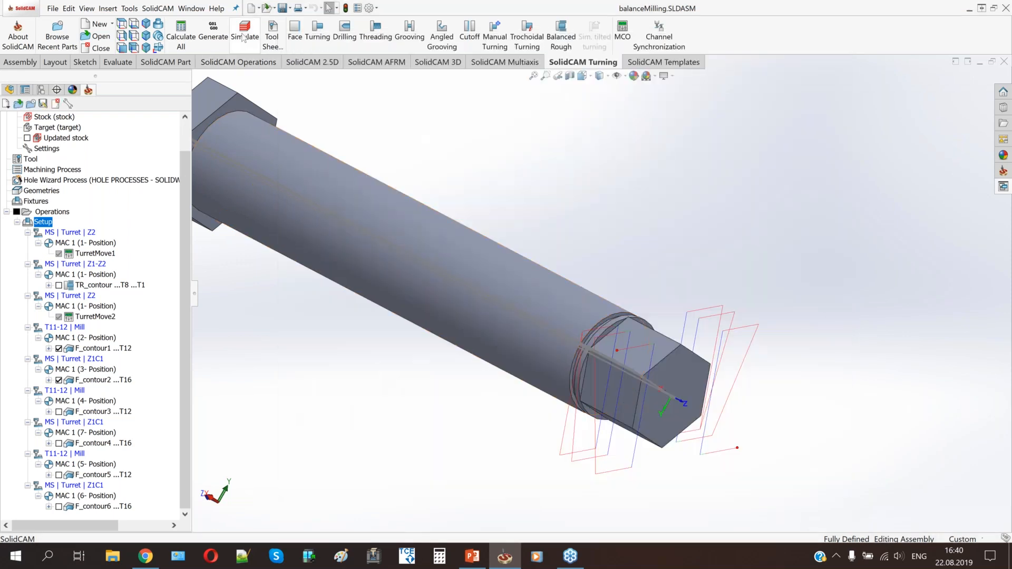
- Start the machine simulation of the operations and inspect the bar between the two opposed milling tools
left_click(245, 35)
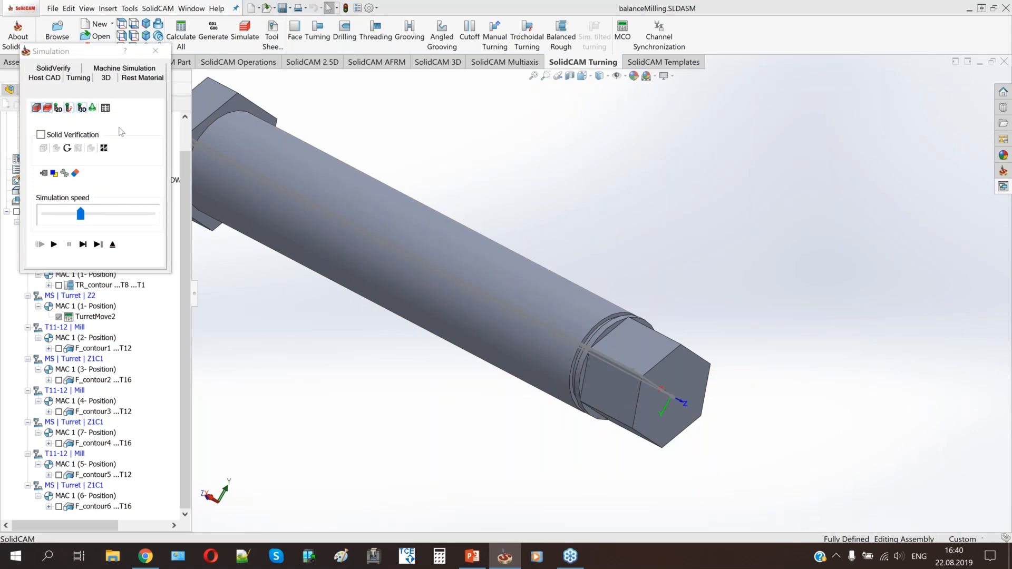
left_click(137, 73)
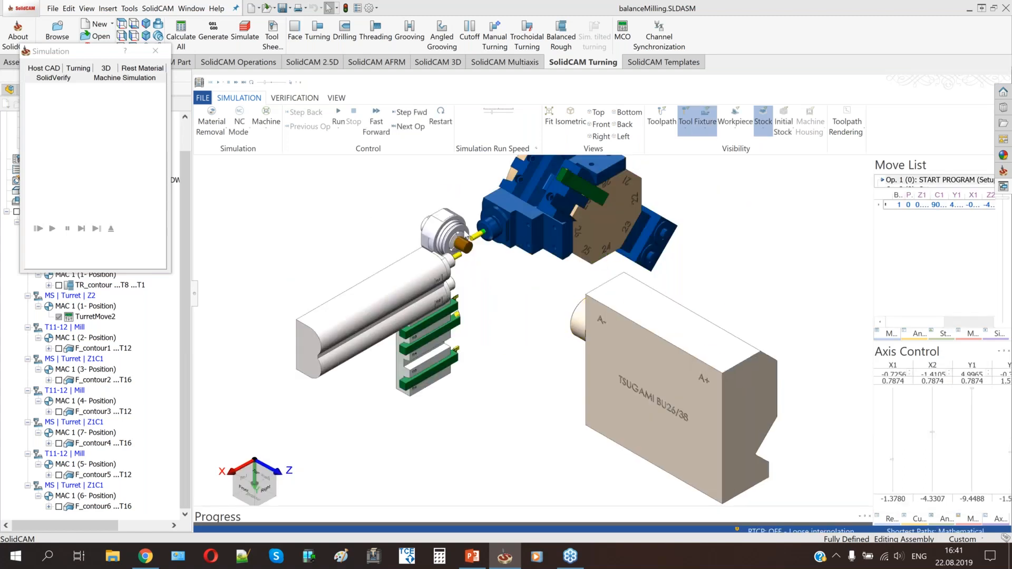
scroll(461, 218, "up", 4)
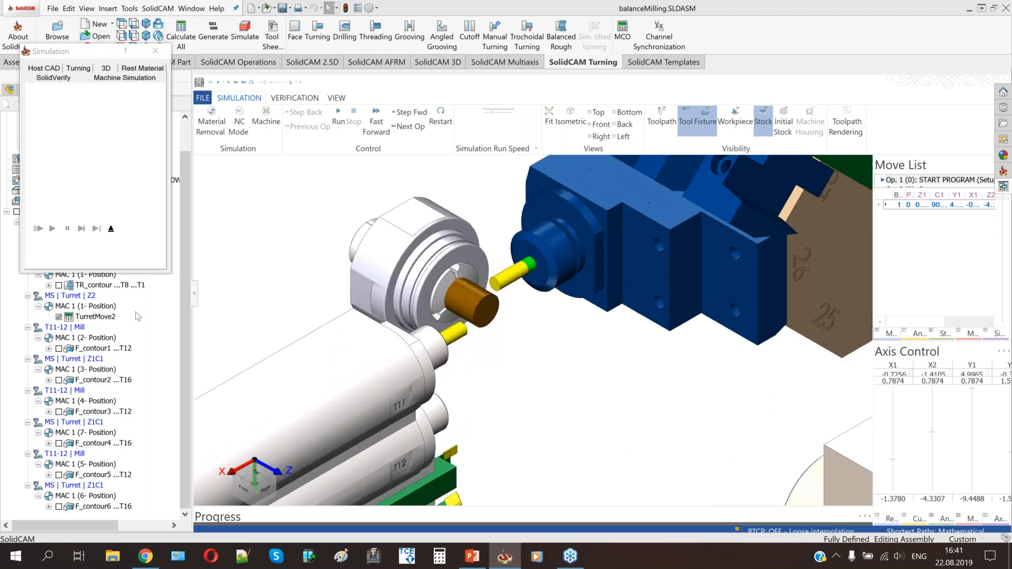
- Simulate the pinch milling from F_contour1 through F_contour5 and F_contour6, inspect the milled hexagon and exit the simulation
left_click(101, 349)
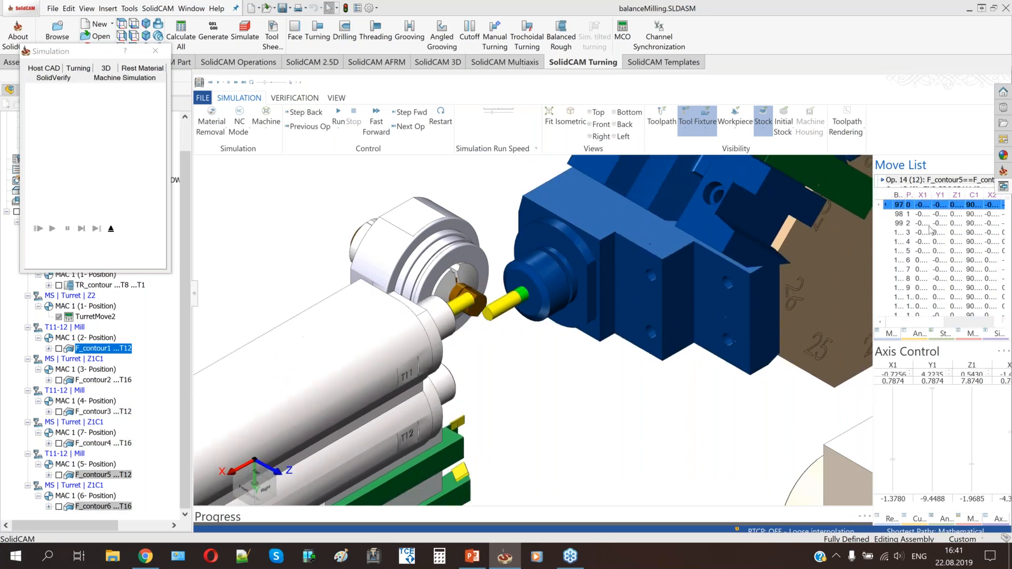
scroll(938, 236, "down", 7)
scroll(467, 296, "up", 4)
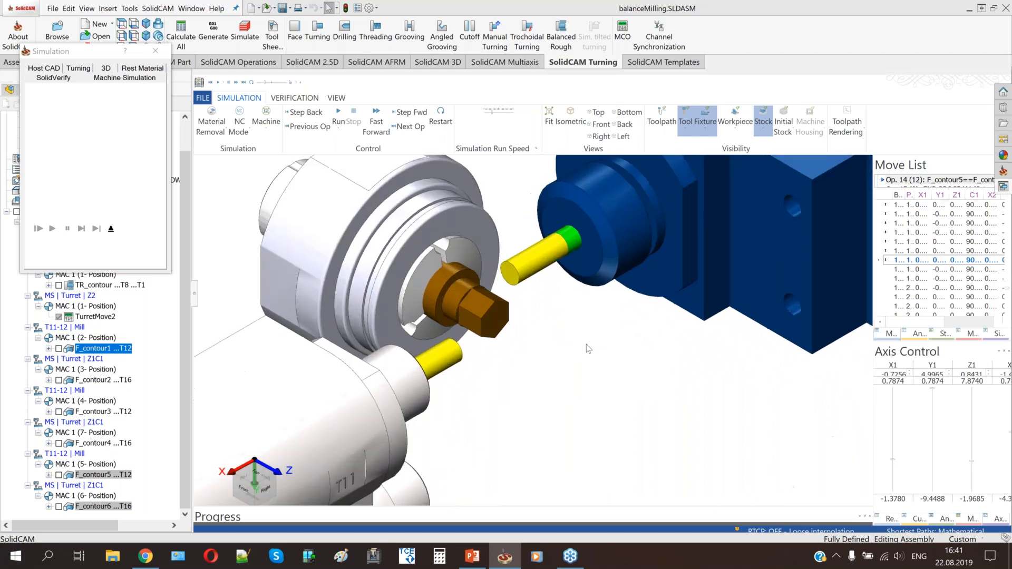
scroll(586, 344, "down", 4)
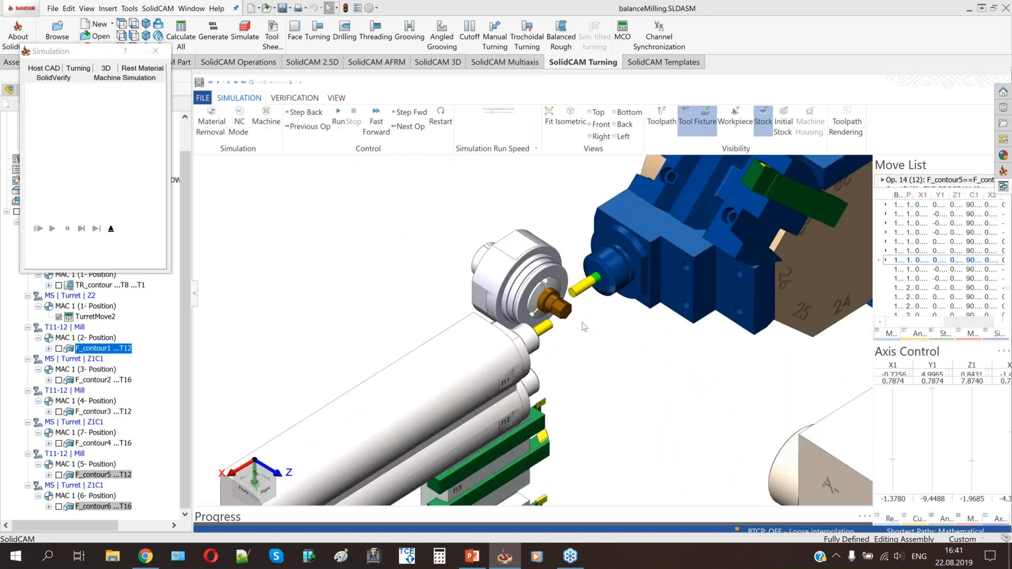
left_click(111, 229)
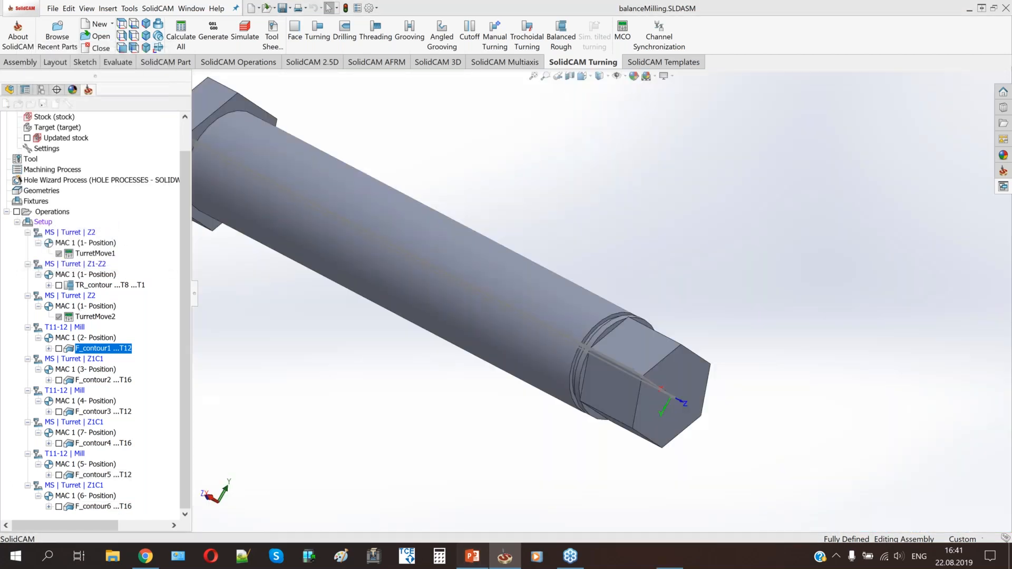
- Switch to the PowerPoint slide show and advance to the Pinch Milling slide with the F_contour synchronization table
left_click(472, 556)
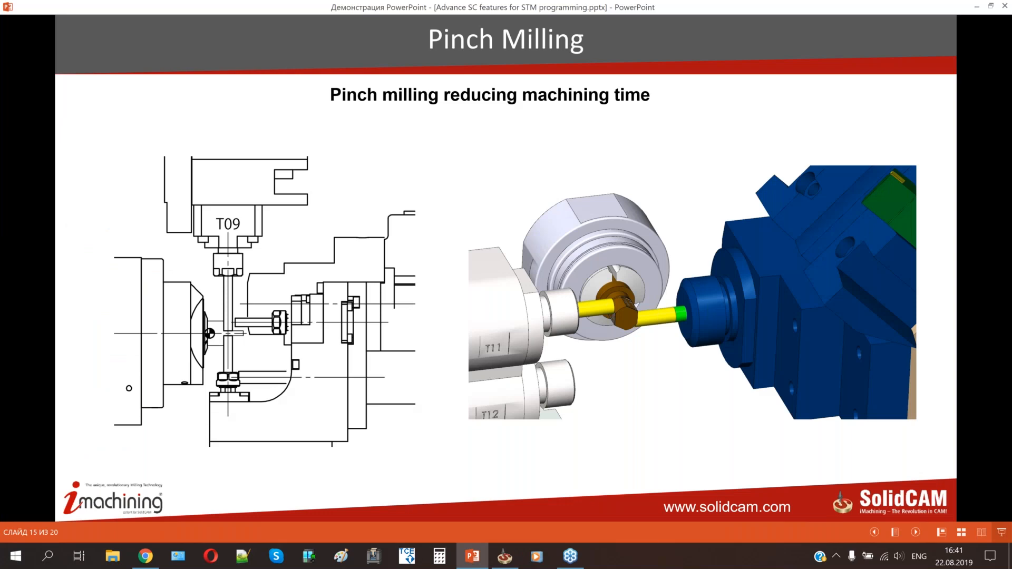
key("Right")
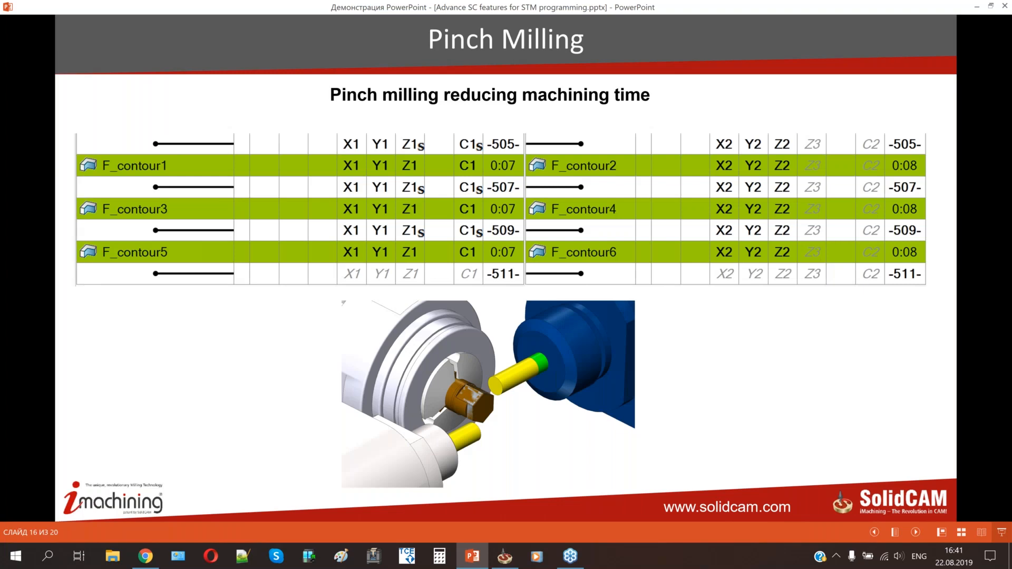